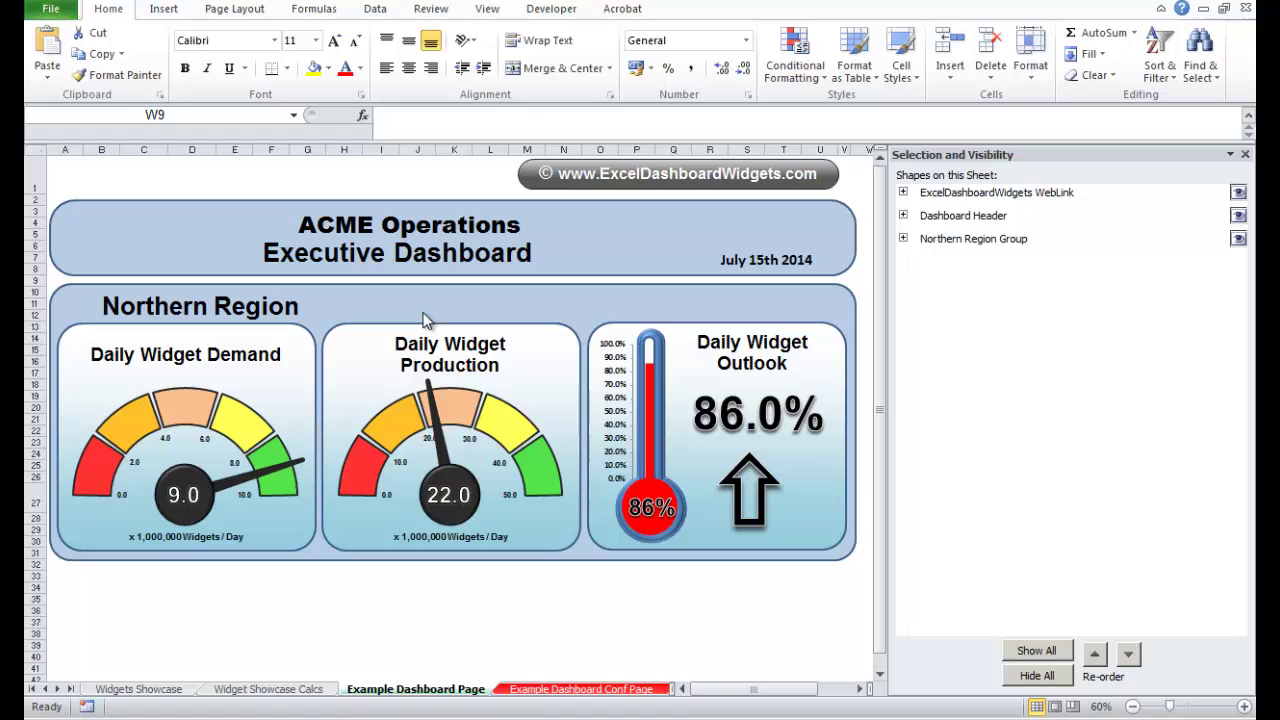
Open the Example Dashboard Conf Page sheet and close the Selection and Visibility pane
{"action": "left_click", "coordinate": [577, 690]}
{"action": "left_click_drag", "start_coordinate": [888, 505], "coordinate": [1140, 485]}
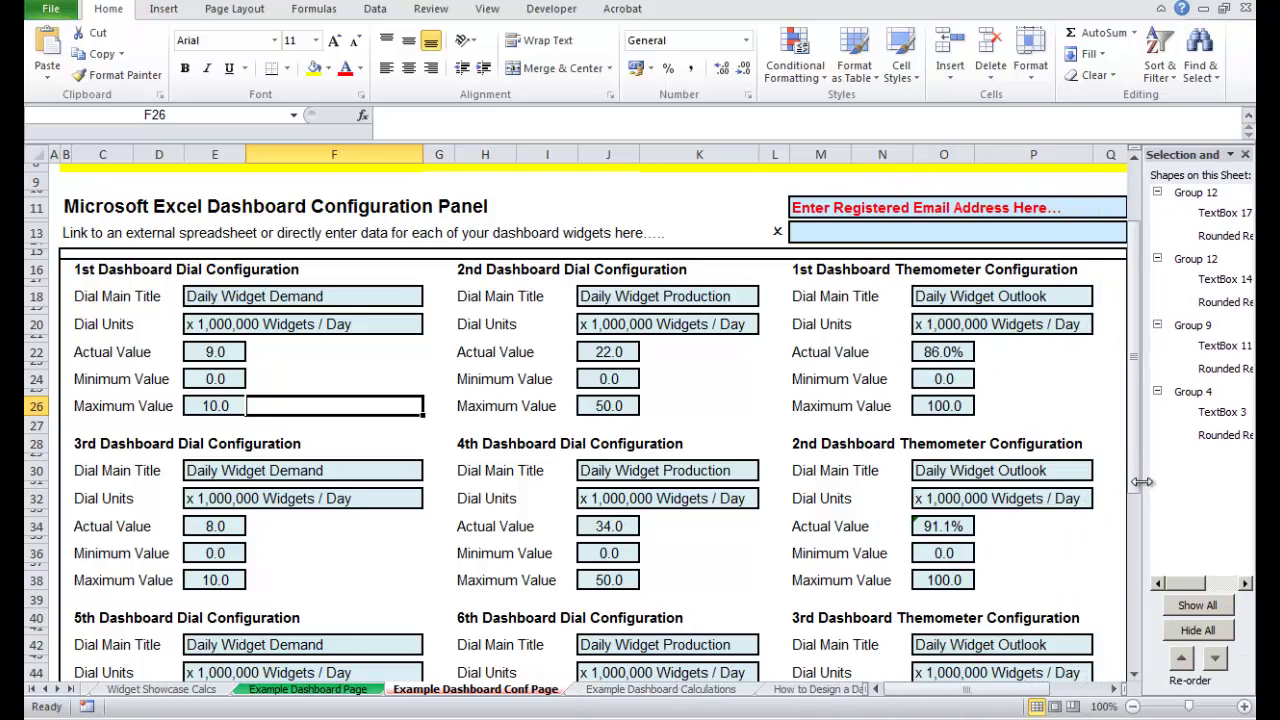
{"action": "left_click", "coordinate": [1245, 155]}
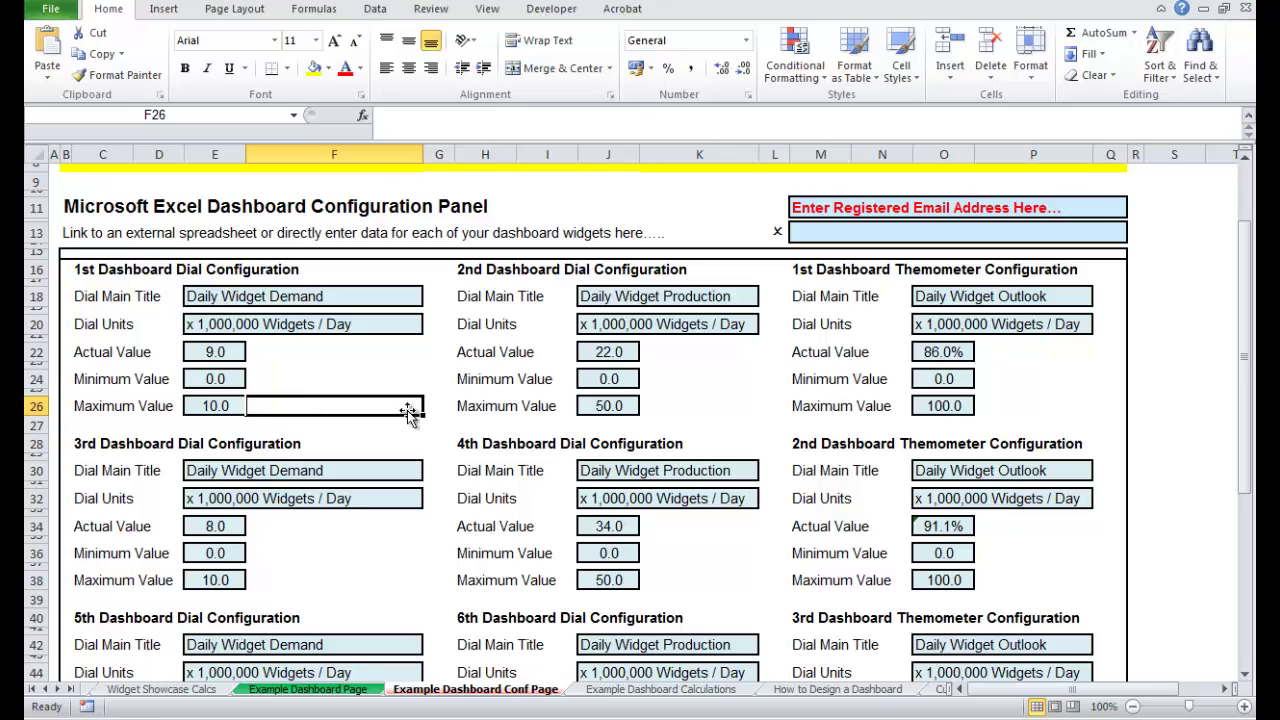
Review the dashboard page, its configuration sheet and the Example Dashboard Calculations sheet to see how they relate
{"action": "mouse_move", "coordinate": [1246, 265]}
{"action": "left_mouse_down"}
{"action": "mouse_move", "coordinate": [1250, 438]}
{"action": "mouse_move", "coordinate": [1247, 264]}
{"action": "left_mouse_up"}
{"action": "left_click", "coordinate": [343, 690]}
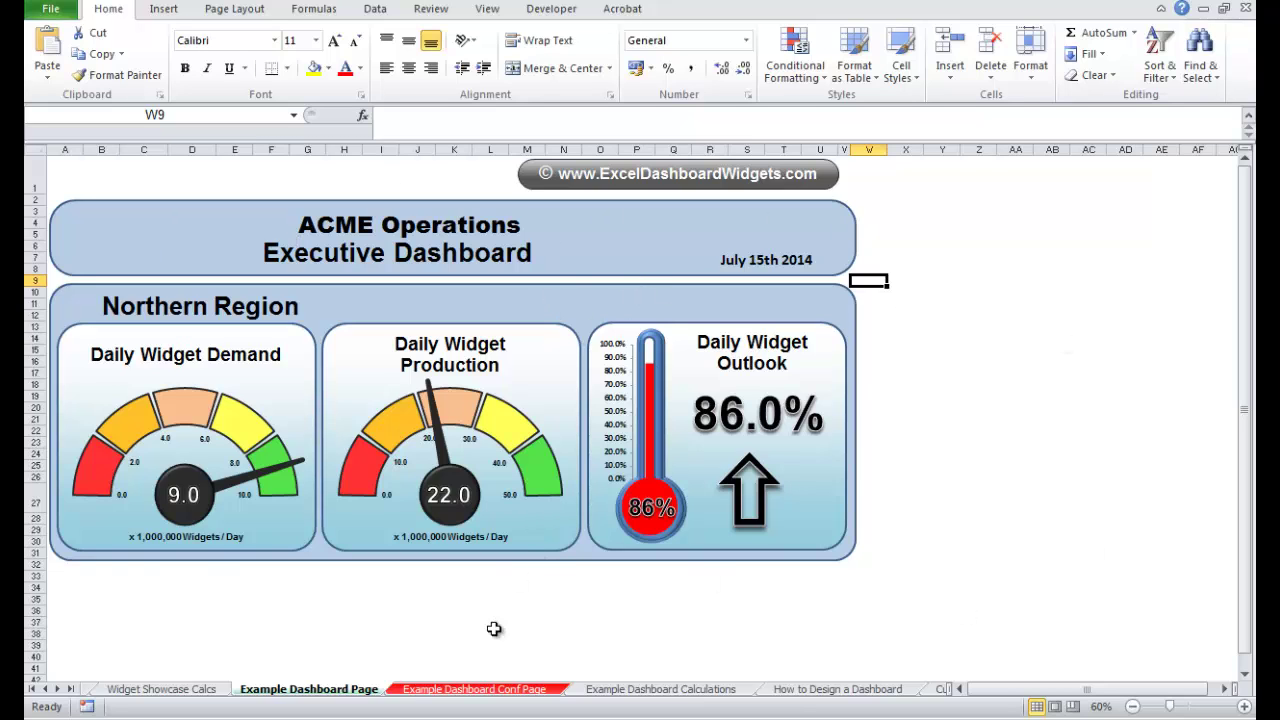
{"action": "left_click", "coordinate": [474, 690]}
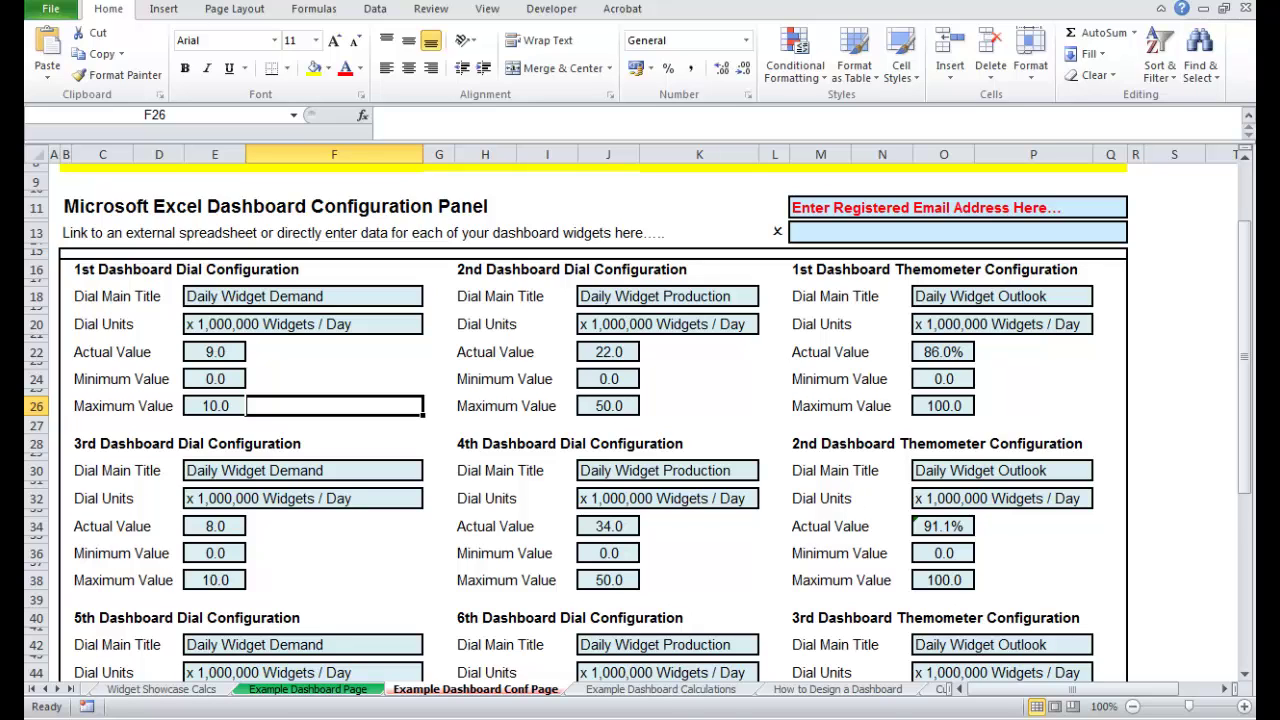
{"action": "left_click", "coordinate": [661, 690]}
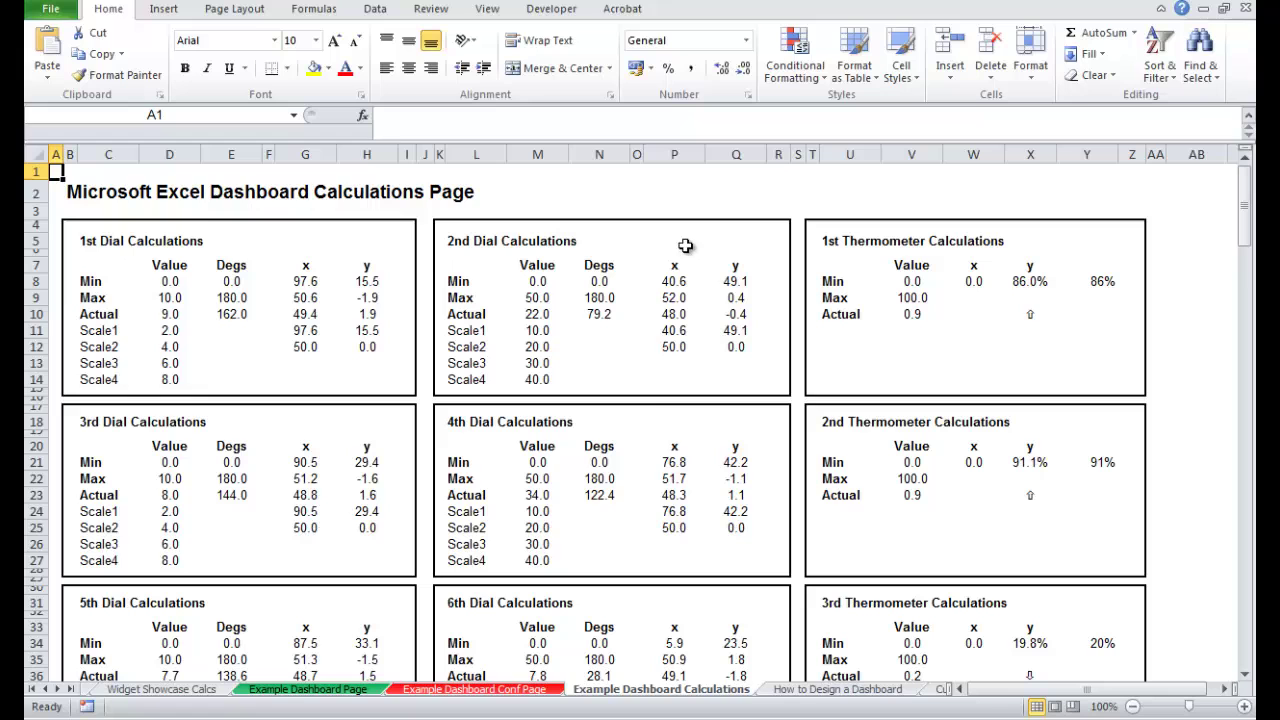
{"action": "mouse_move", "coordinate": [1245, 190]}
{"action": "left_mouse_down"}
{"action": "mouse_move", "coordinate": [1245, 240]}
{"action": "mouse_move", "coordinate": [1245, 178]}
{"action": "left_mouse_up"}
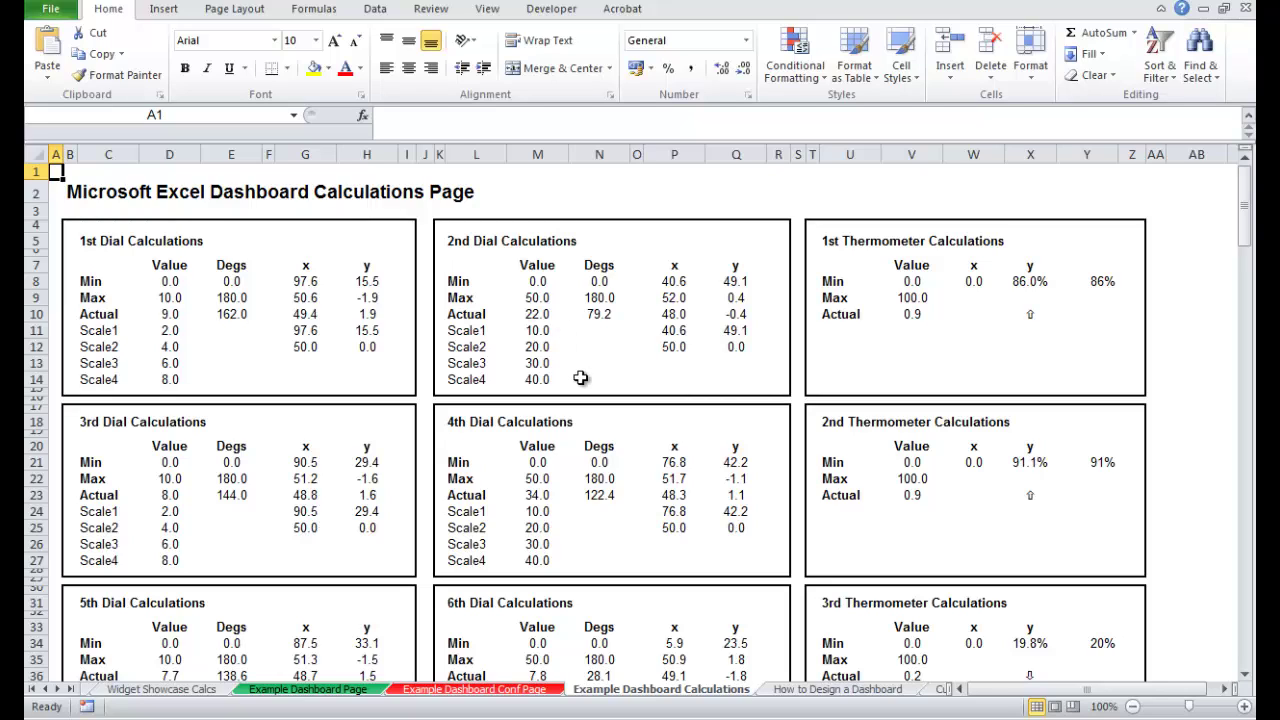
Return to the Example Dashboard Page sheet and show the Selection and Visibility pane, widened to fit the full shape names
{"action": "left_click", "coordinate": [543, 686]}
{"action": "left_click", "coordinate": [383, 692]}
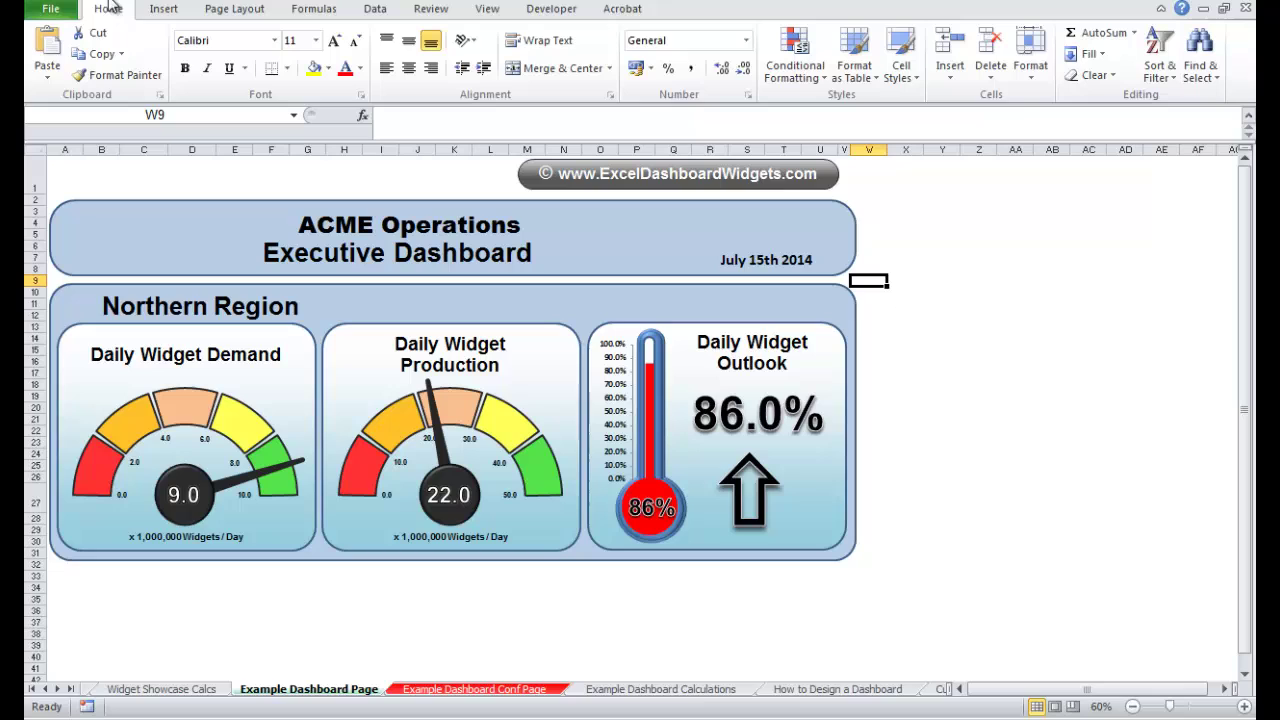
{"action": "left_click", "coordinate": [1205, 70]}
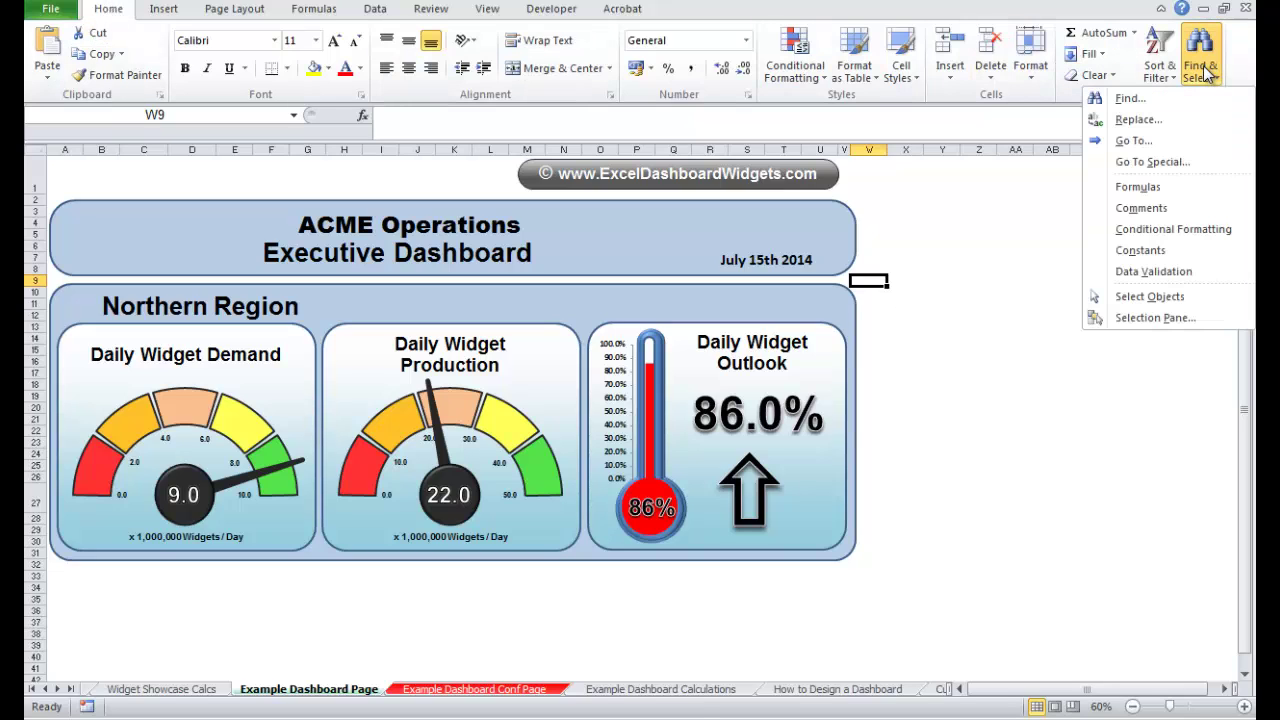
{"action": "left_click", "coordinate": [1168, 320]}
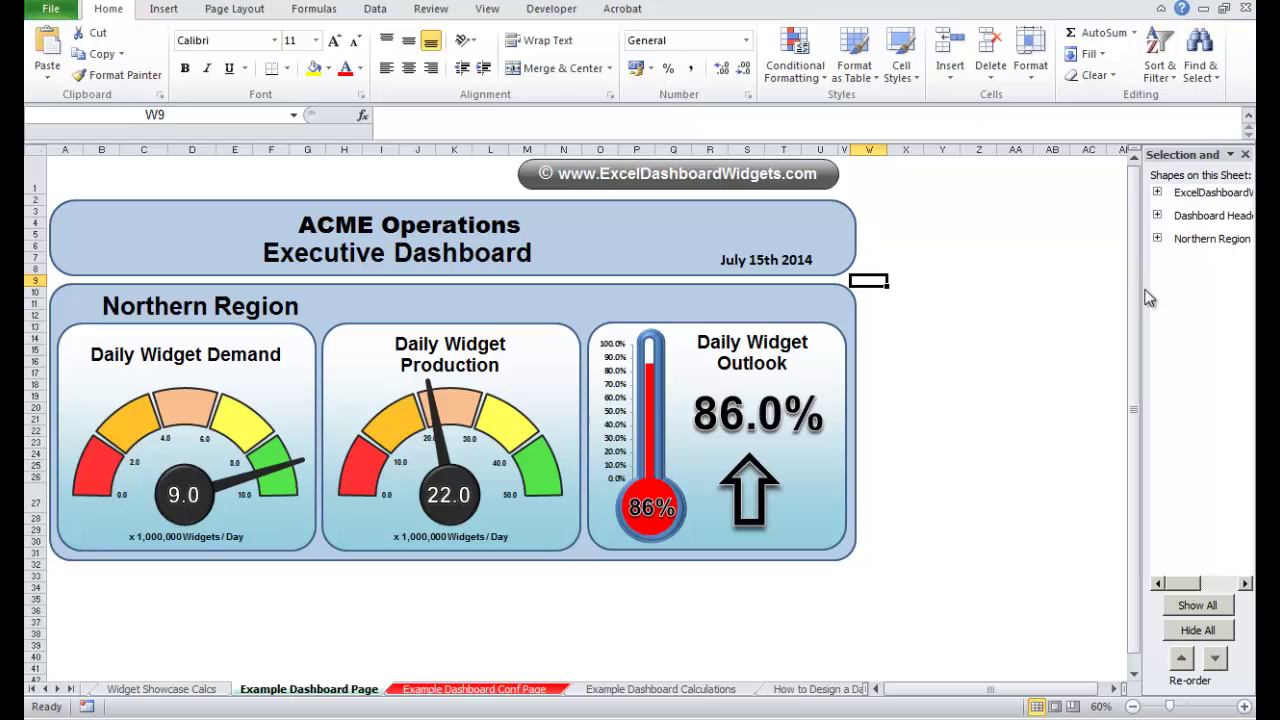
{"action": "left_click_drag", "start_coordinate": [1141, 290], "coordinate": [927, 287]}
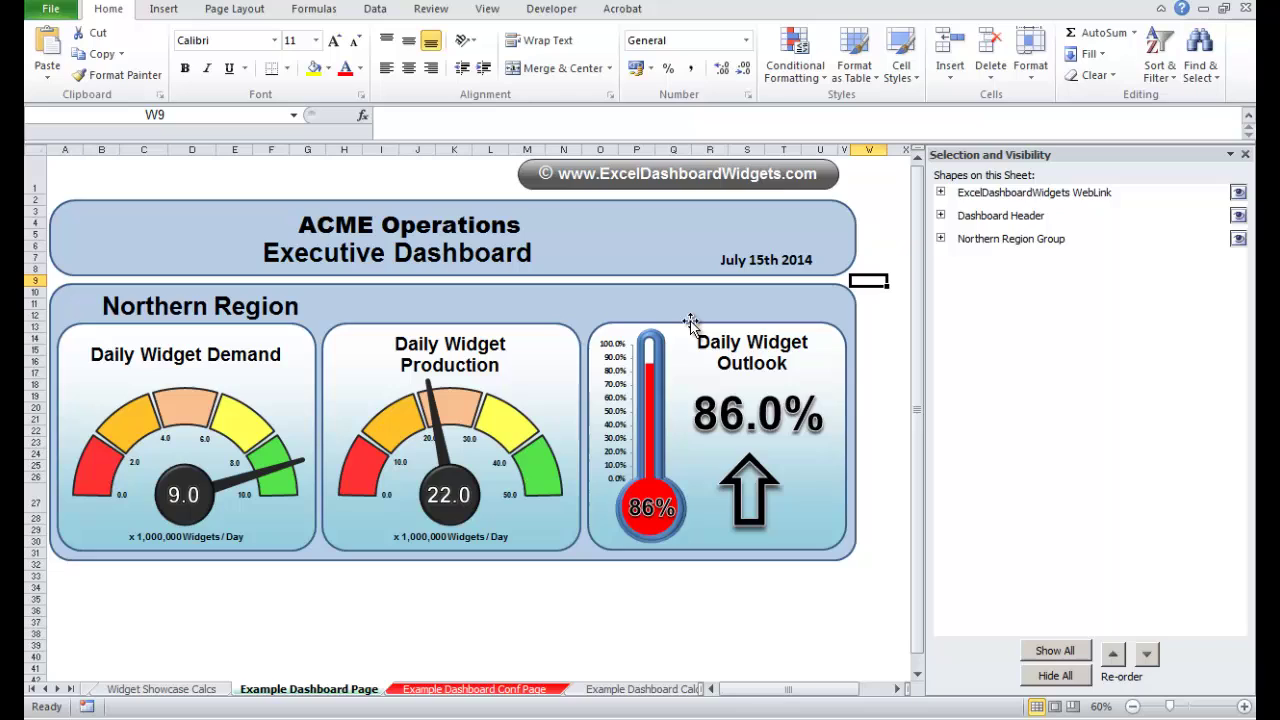
Inspect the ExcelDashboardWidgets WebLink group by selecting its text box and background rectangle, and collapse it again
{"action": "left_click", "coordinate": [995, 195]}
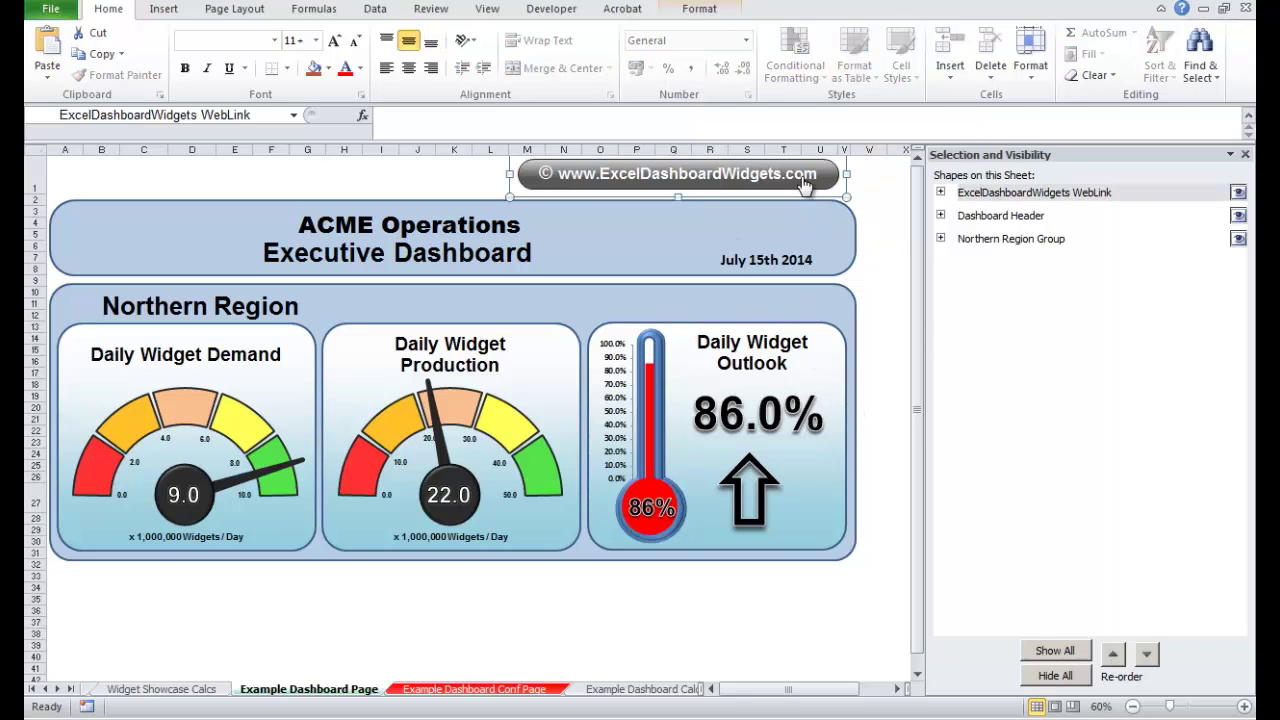
{"action": "left_click", "coordinate": [940, 192]}
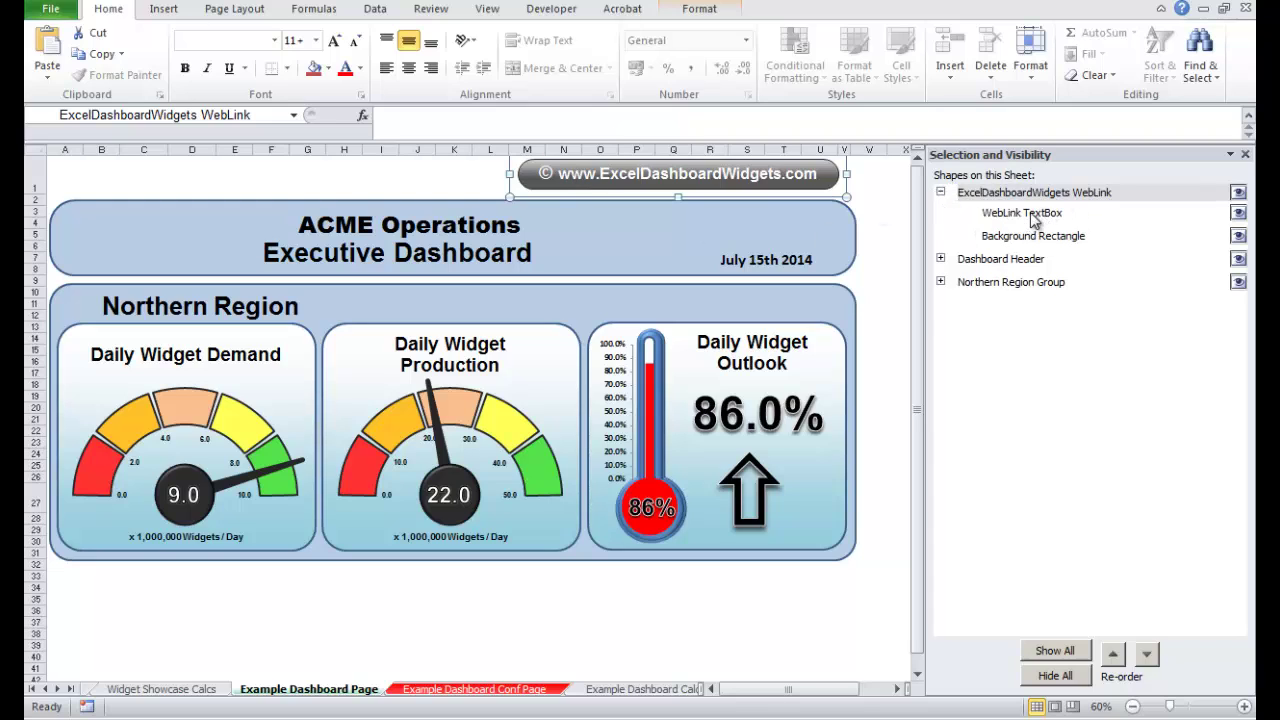
{"action": "left_click", "coordinate": [1028, 215]}
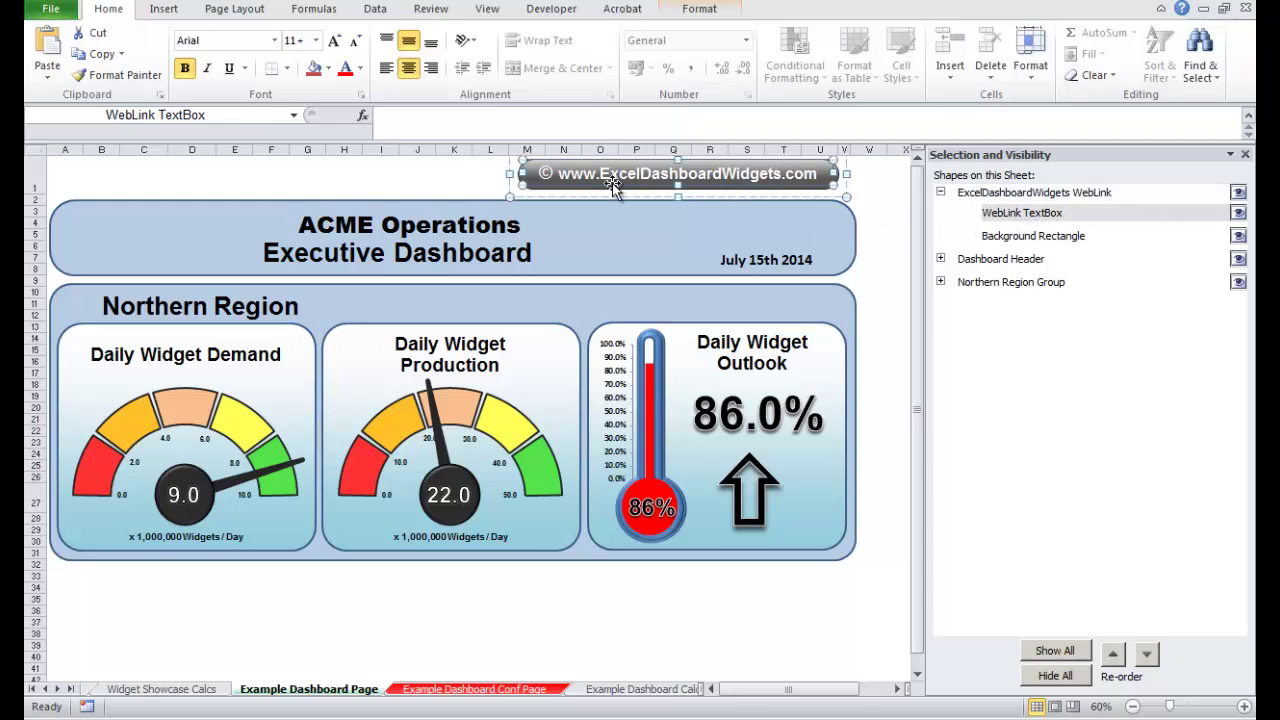
{"action": "left_click", "coordinate": [1020, 237]}
{"action": "left_click", "coordinate": [940, 192]}
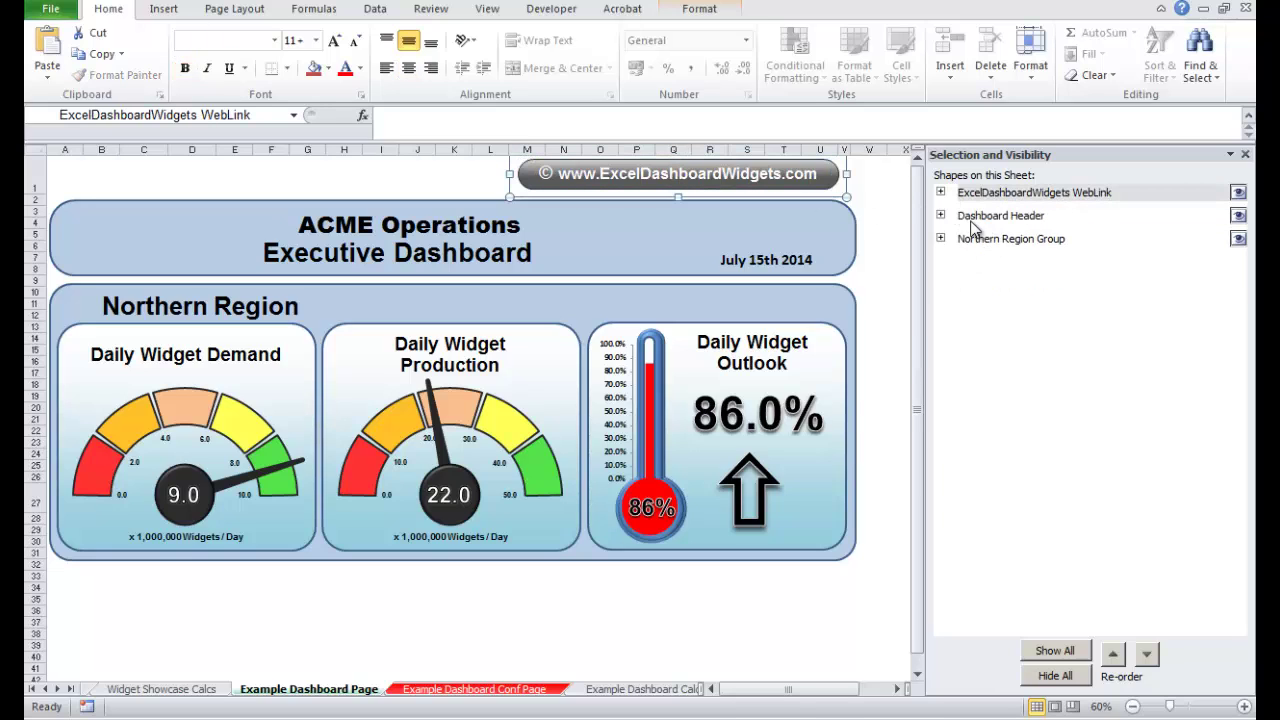
Examine the Dashboard Header group by selecting its subtitle, date, main title and background shapes in turn, and collapse it again
{"action": "left_click", "coordinate": [940, 215]}
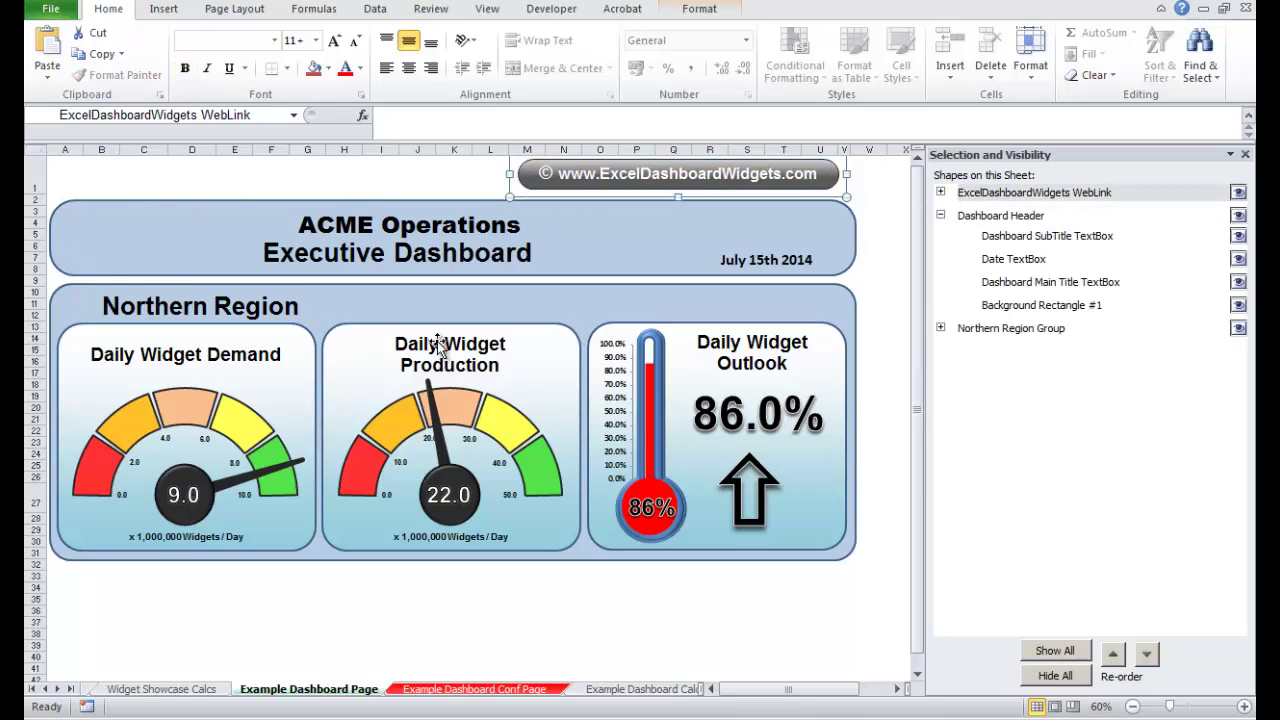
{"action": "left_click", "coordinate": [1030, 238]}
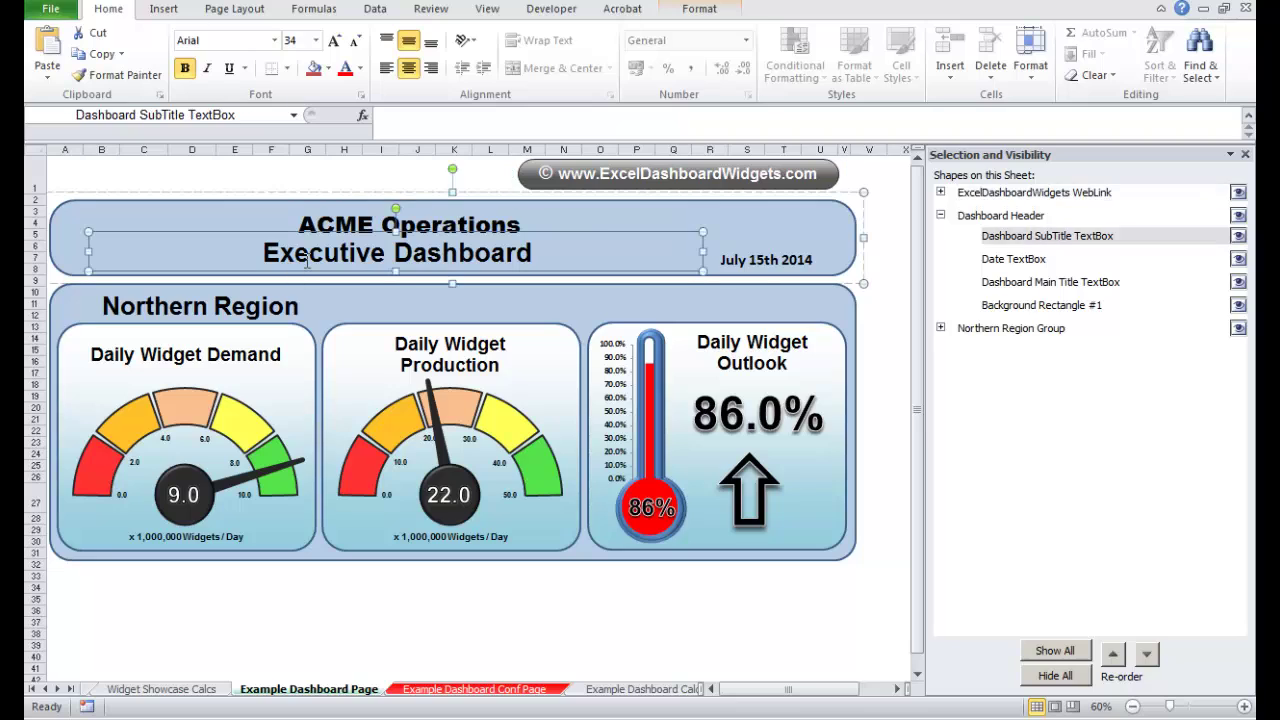
{"action": "left_click", "coordinate": [1030, 260]}
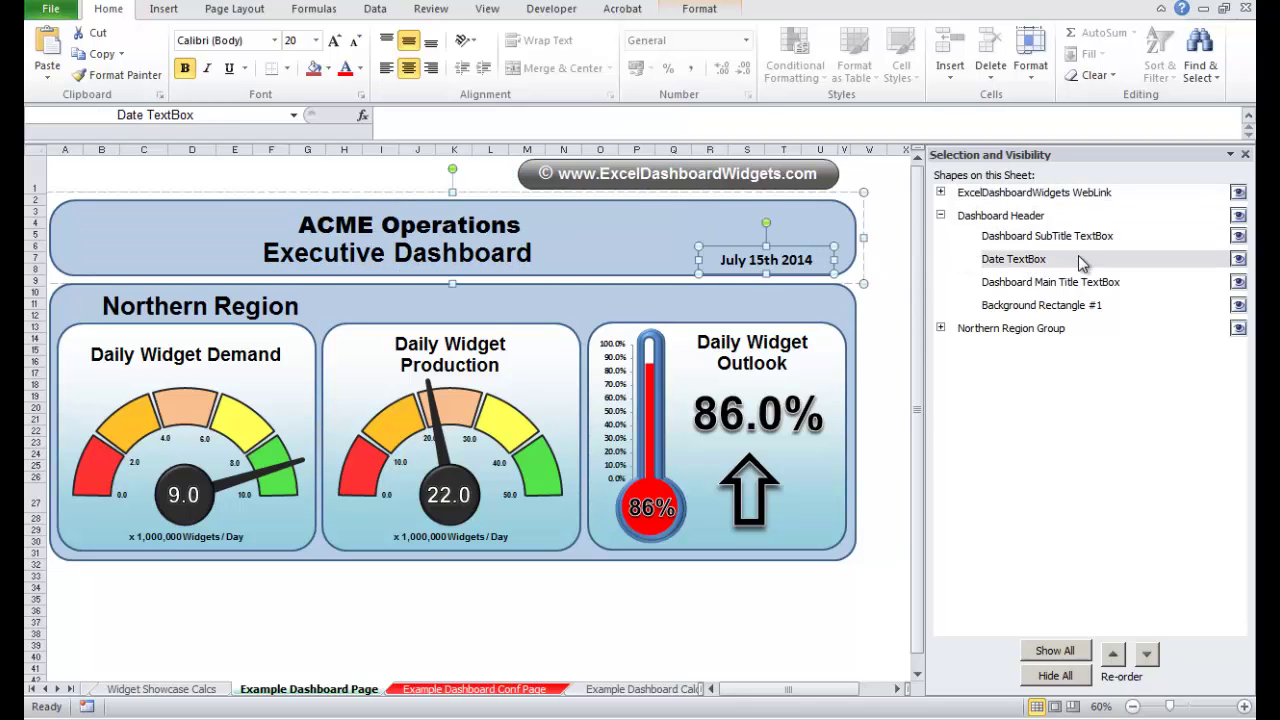
{"action": "left_click", "coordinate": [1070, 282]}
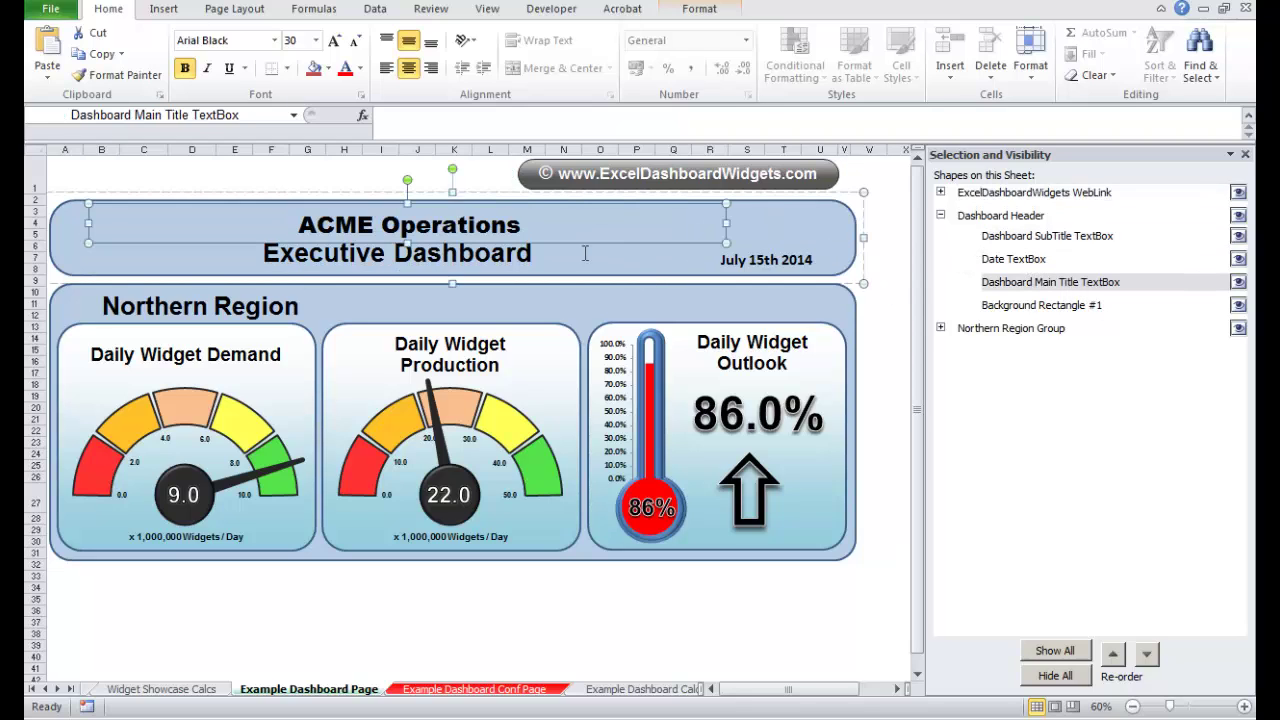
{"action": "left_click", "coordinate": [1042, 306]}
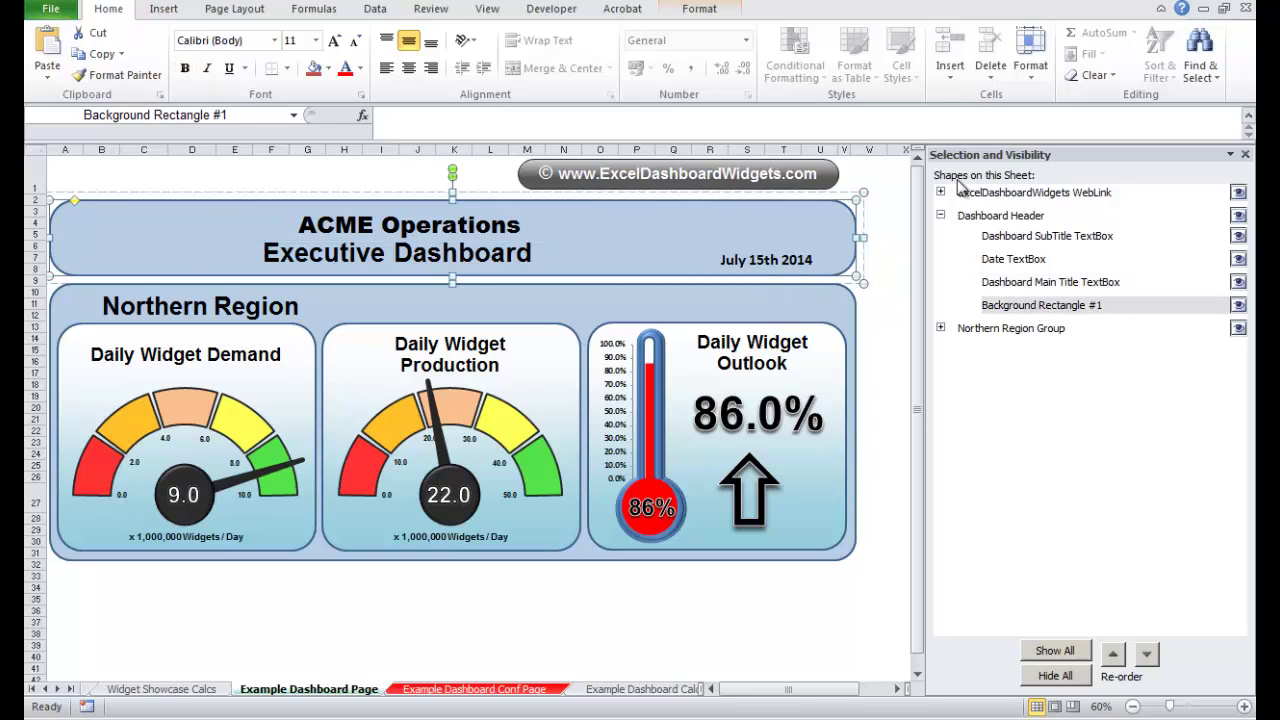
{"action": "left_click", "coordinate": [940, 215]}
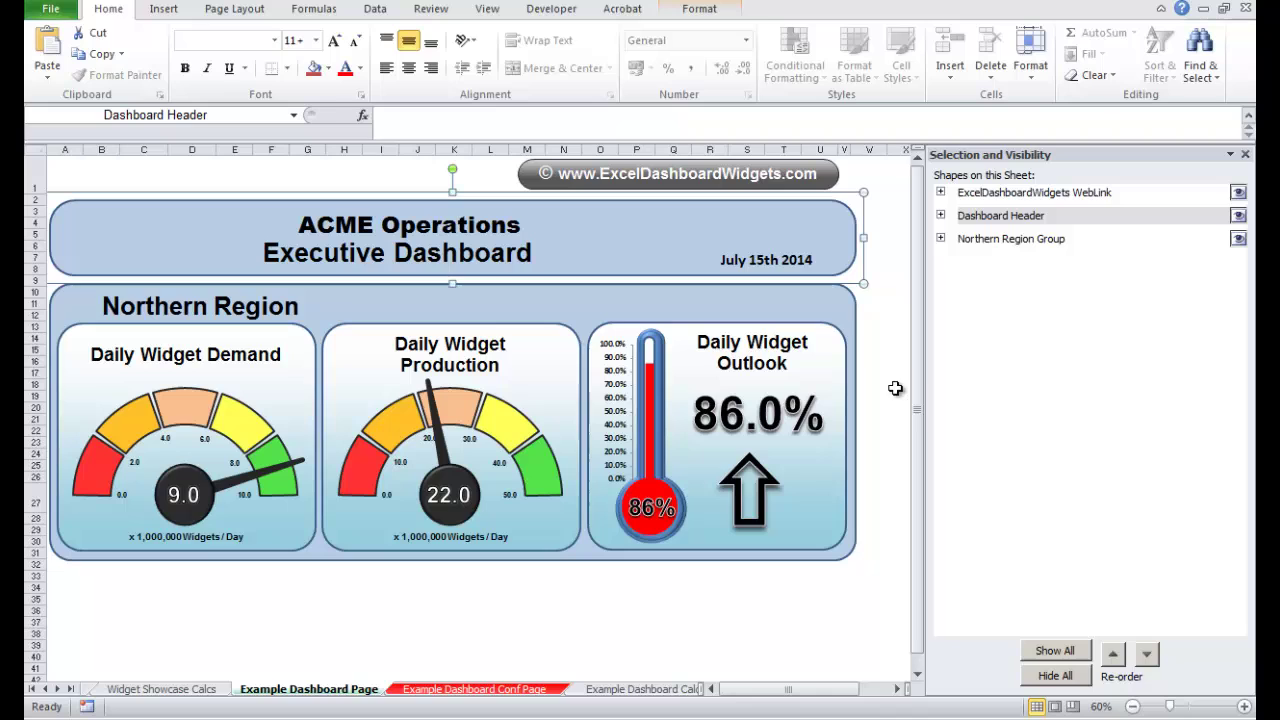
Expand the Northern Region Group with both linear dial widgets and the thermometer widget collapsed, and clear the shape selection
{"action": "left_click", "coordinate": [940, 238]}
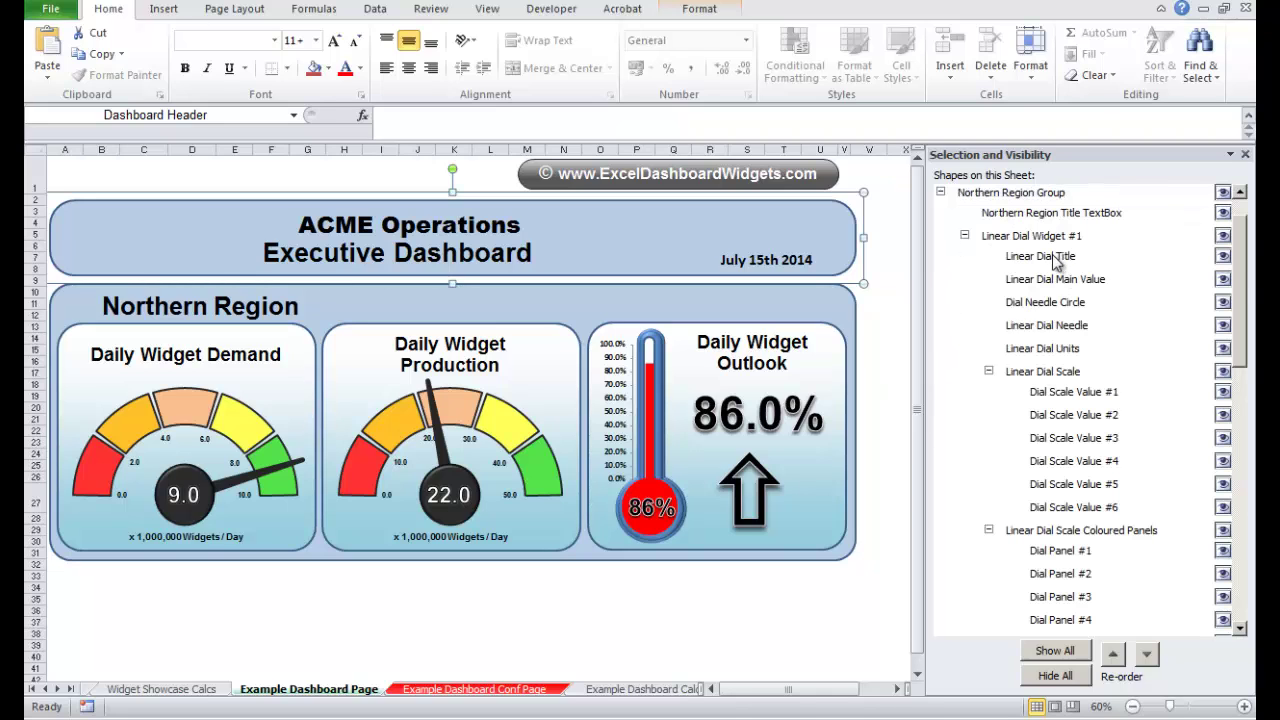
{"action": "scroll", "coordinate": [1245, 288], "scroll_direction": "up", "scroll_amount": 1}
{"action": "left_click", "coordinate": [965, 283]}
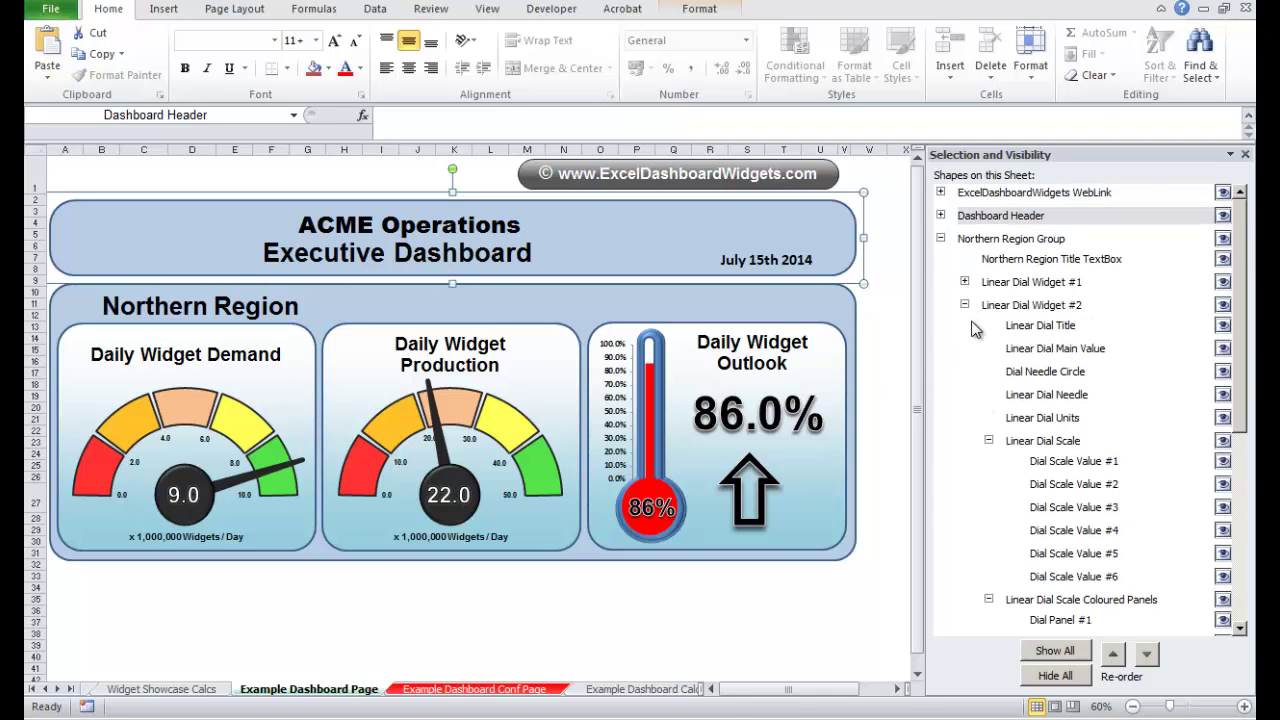
{"action": "left_click", "coordinate": [965, 305]}
{"action": "left_click", "coordinate": [965, 328]}
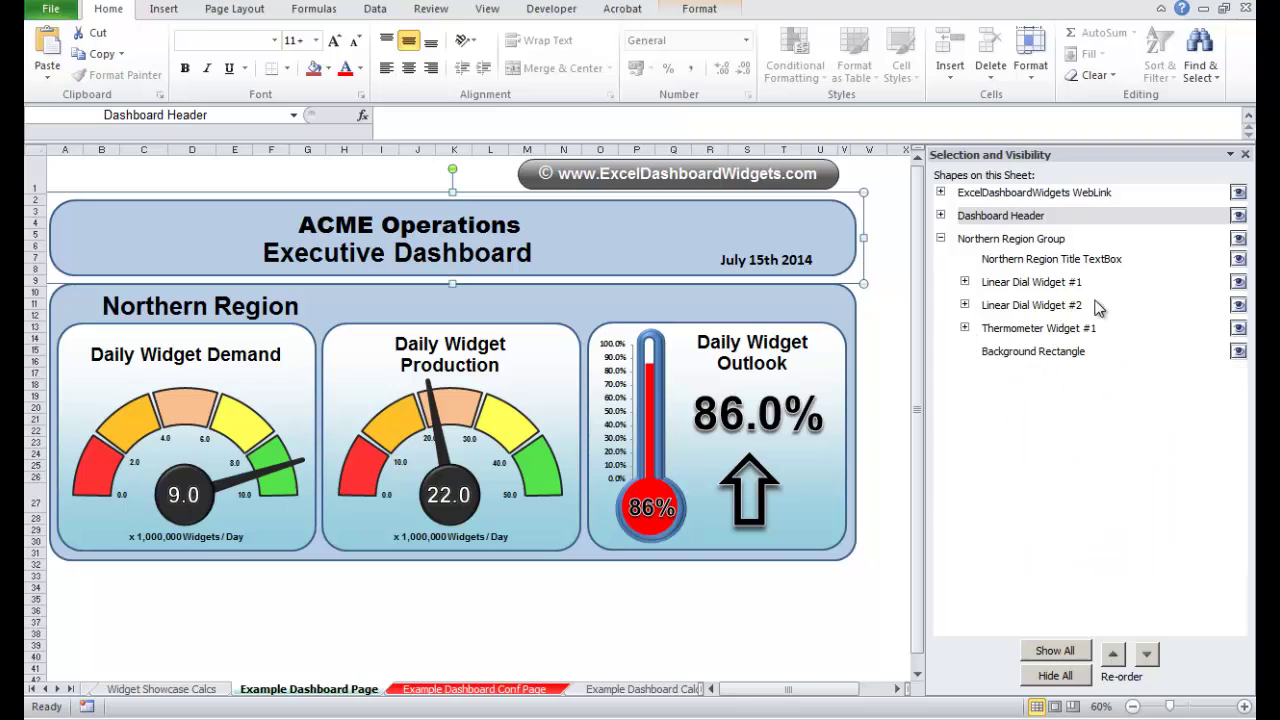
{"action": "key", "text": "Escape"}
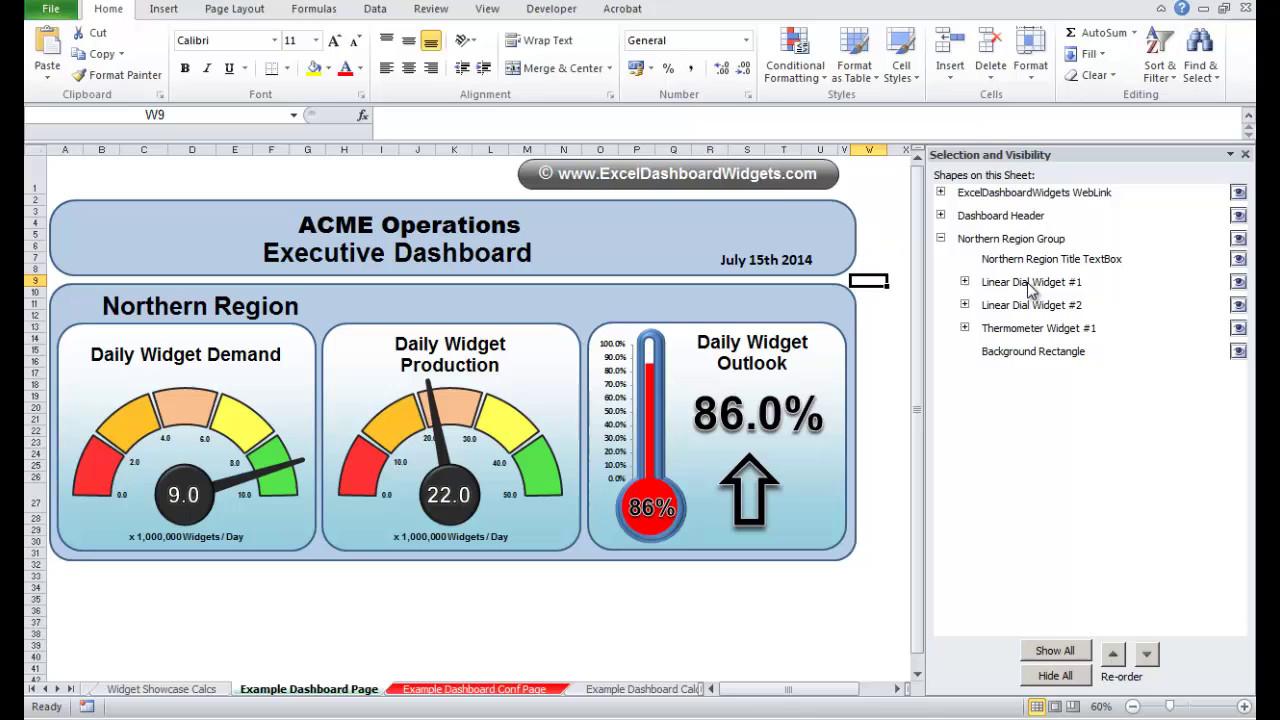
Expand Linear Dial Widget #1 and inspect its title, main value and needle by selecting each one
{"action": "left_click", "coordinate": [965, 282]}
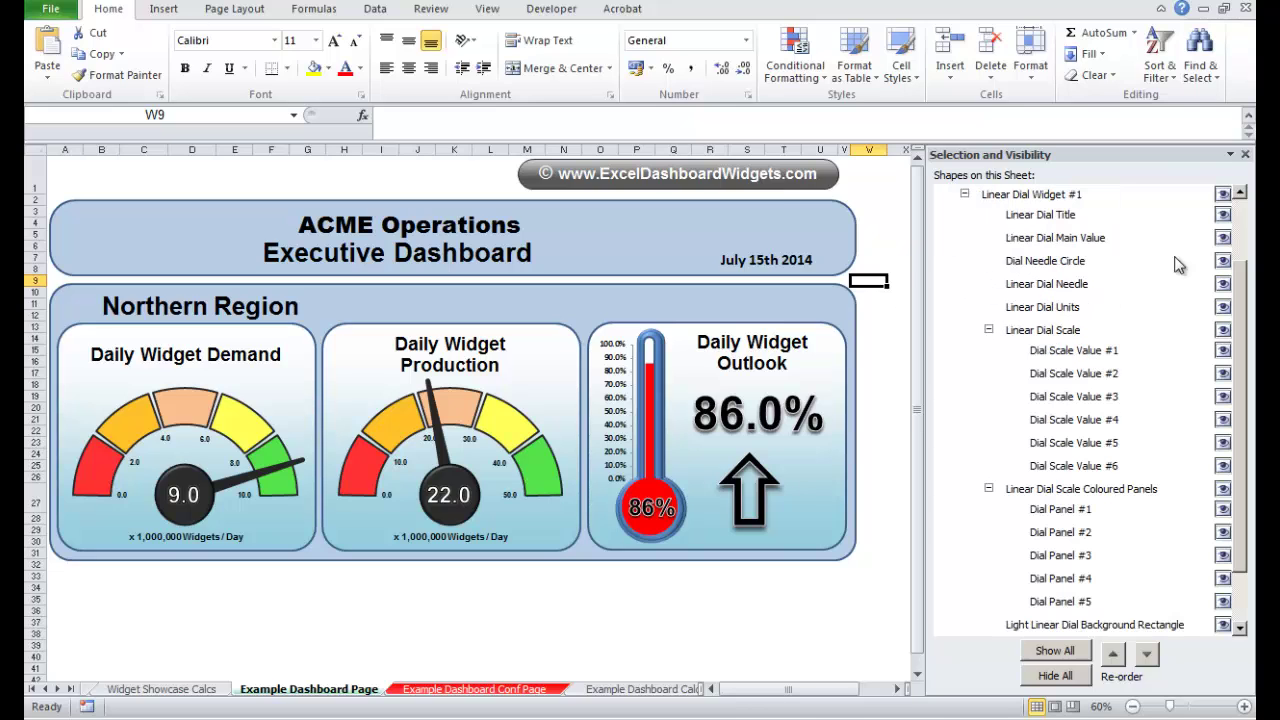
{"action": "left_click", "coordinate": [1048, 218]}
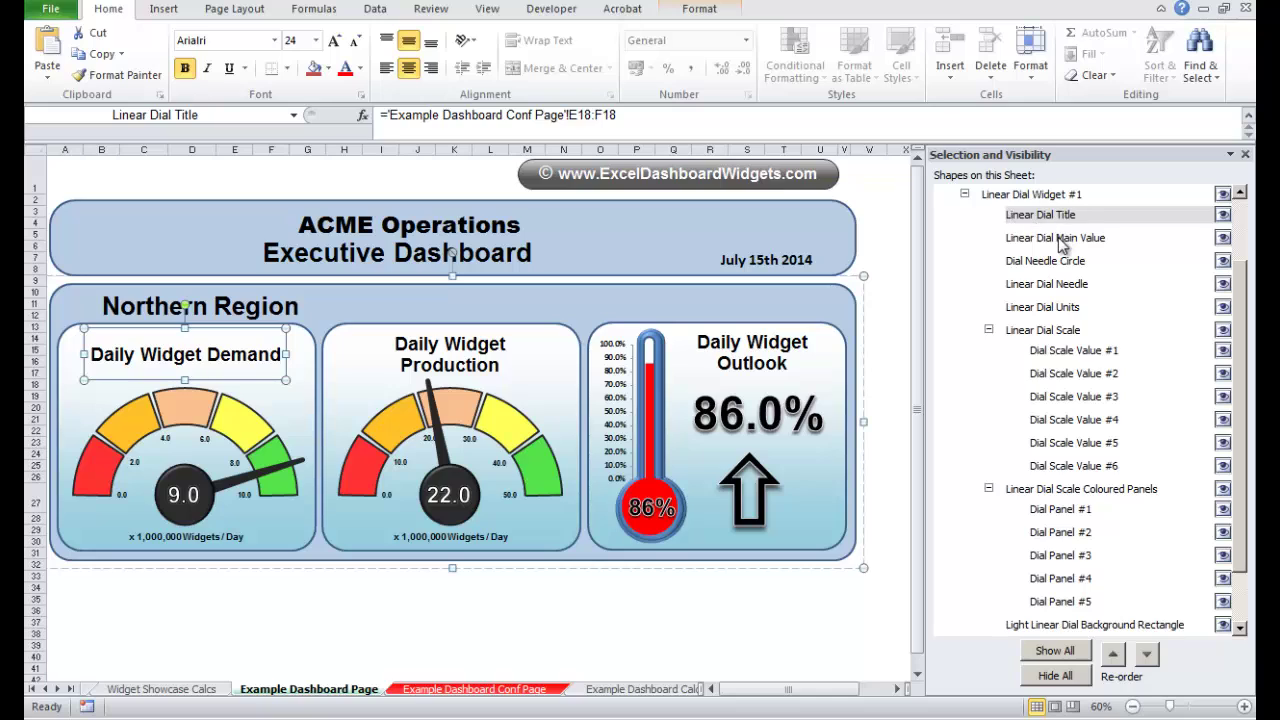
{"action": "left_click", "coordinate": [1060, 240]}
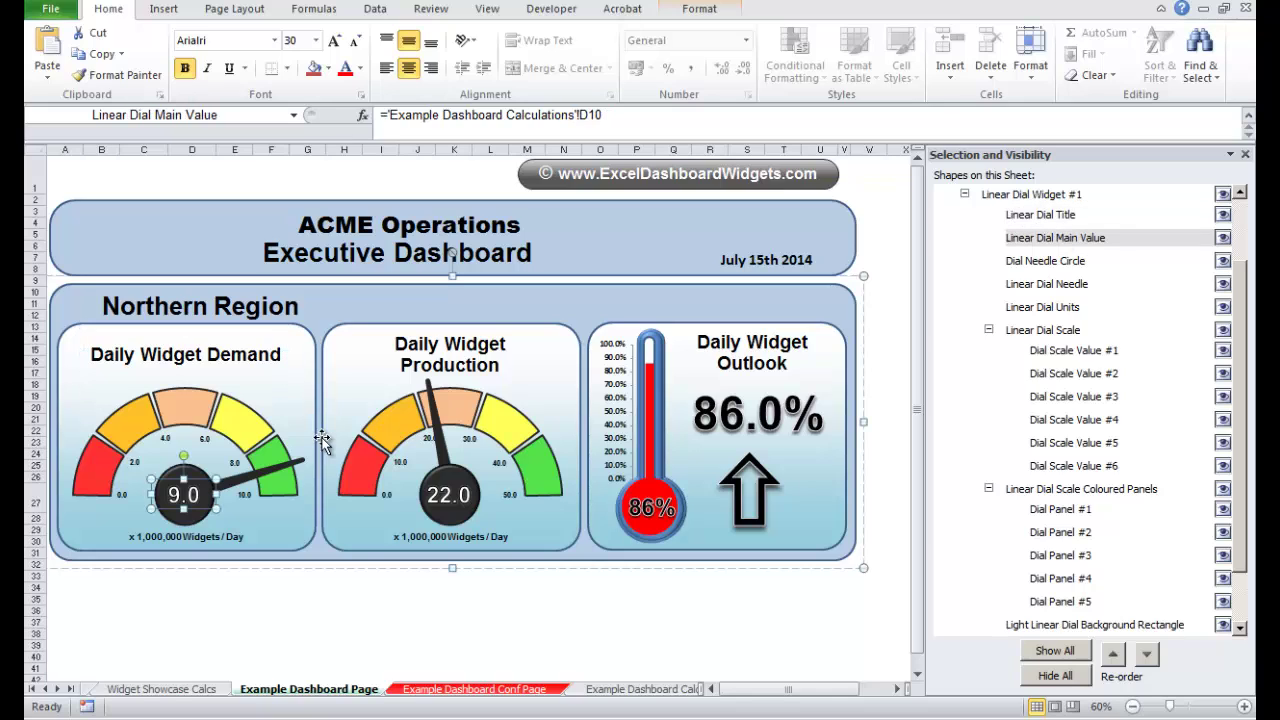
{"action": "left_click", "coordinate": [1060, 286]}
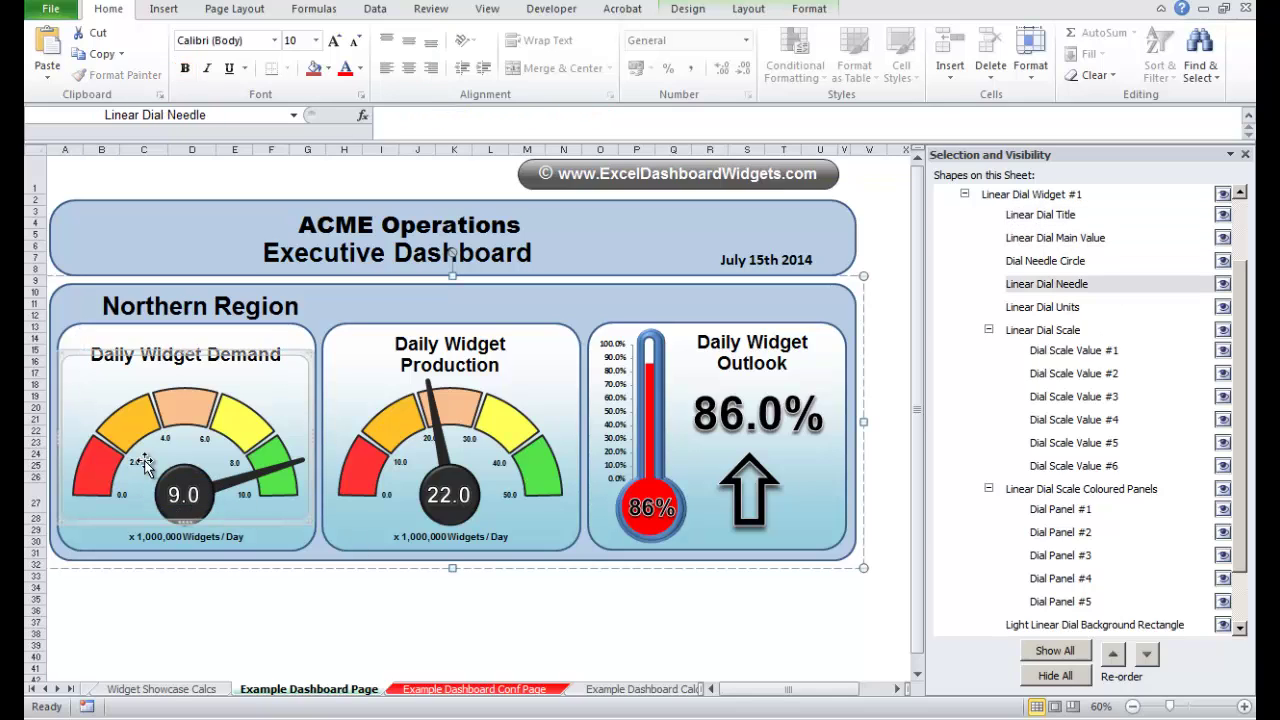
Select Dial Scale Value #1 through #6 of the first dial in turn to check their linked cells
{"action": "left_click", "coordinate": [1075, 356]}
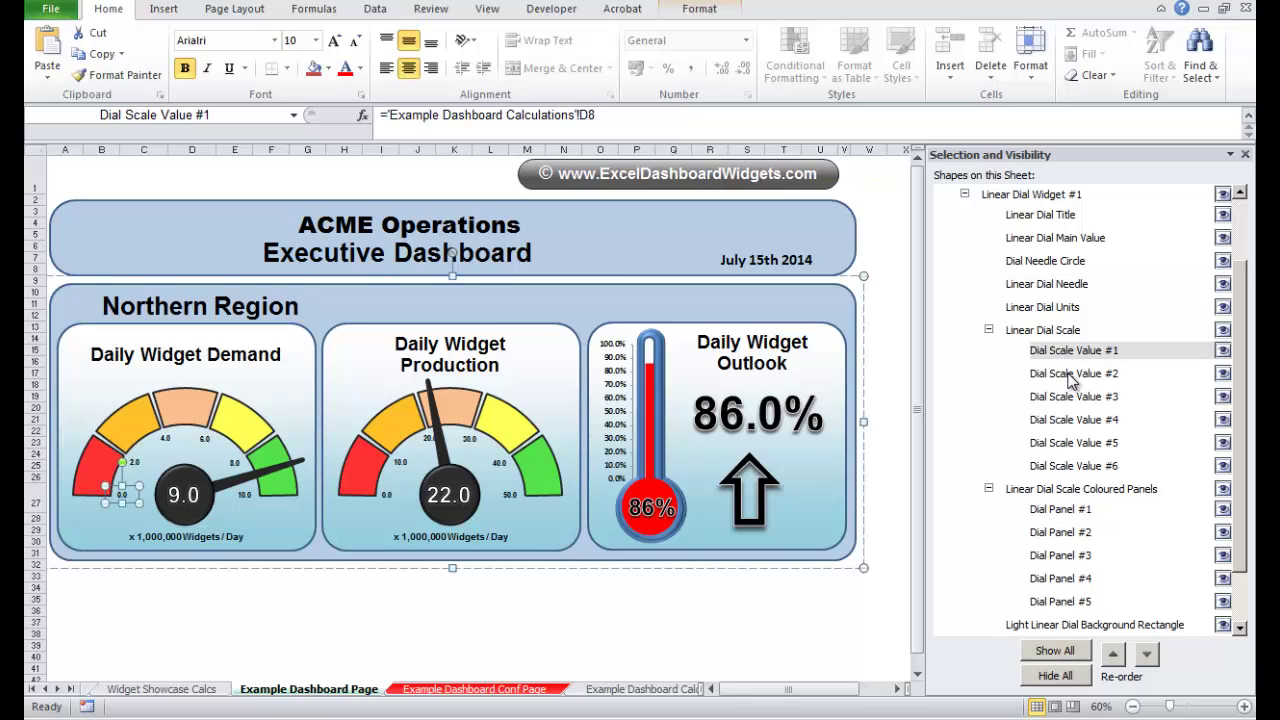
{"action": "left_click", "coordinate": [1071, 377]}
{"action": "left_click", "coordinate": [1082, 397]}
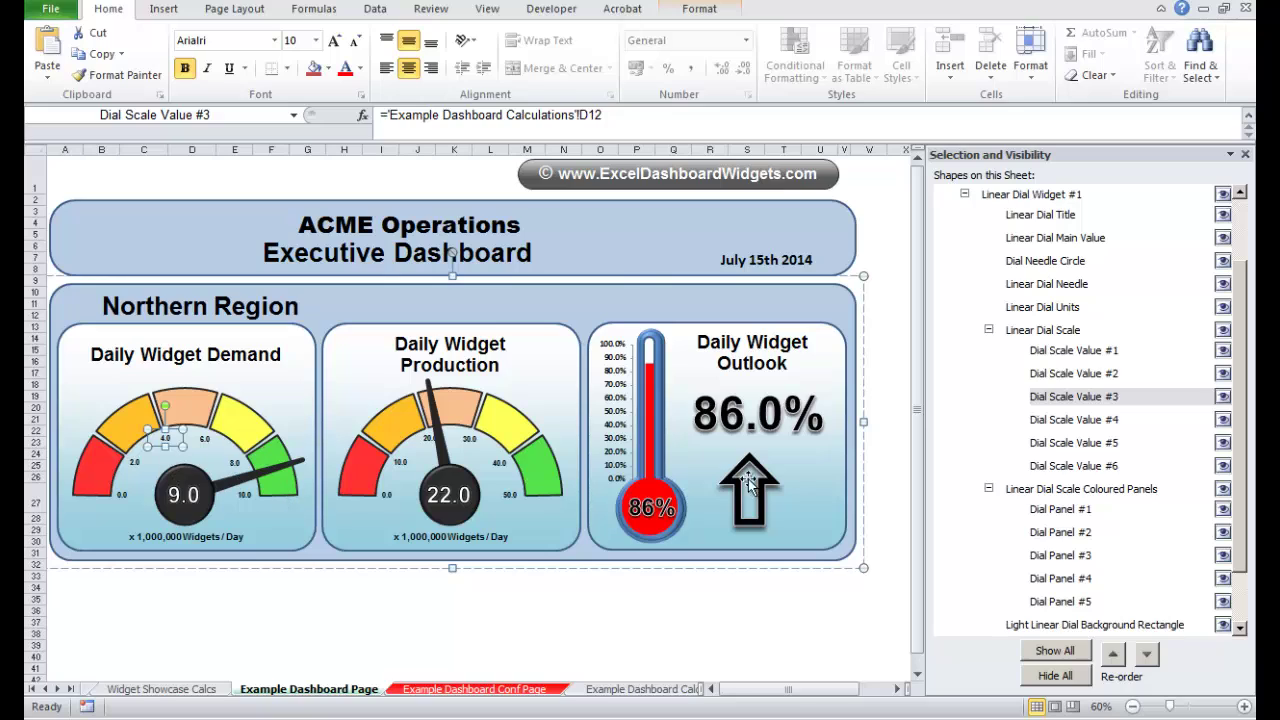
{"action": "left_click", "coordinate": [1087, 428]}
{"action": "left_click", "coordinate": [1088, 443]}
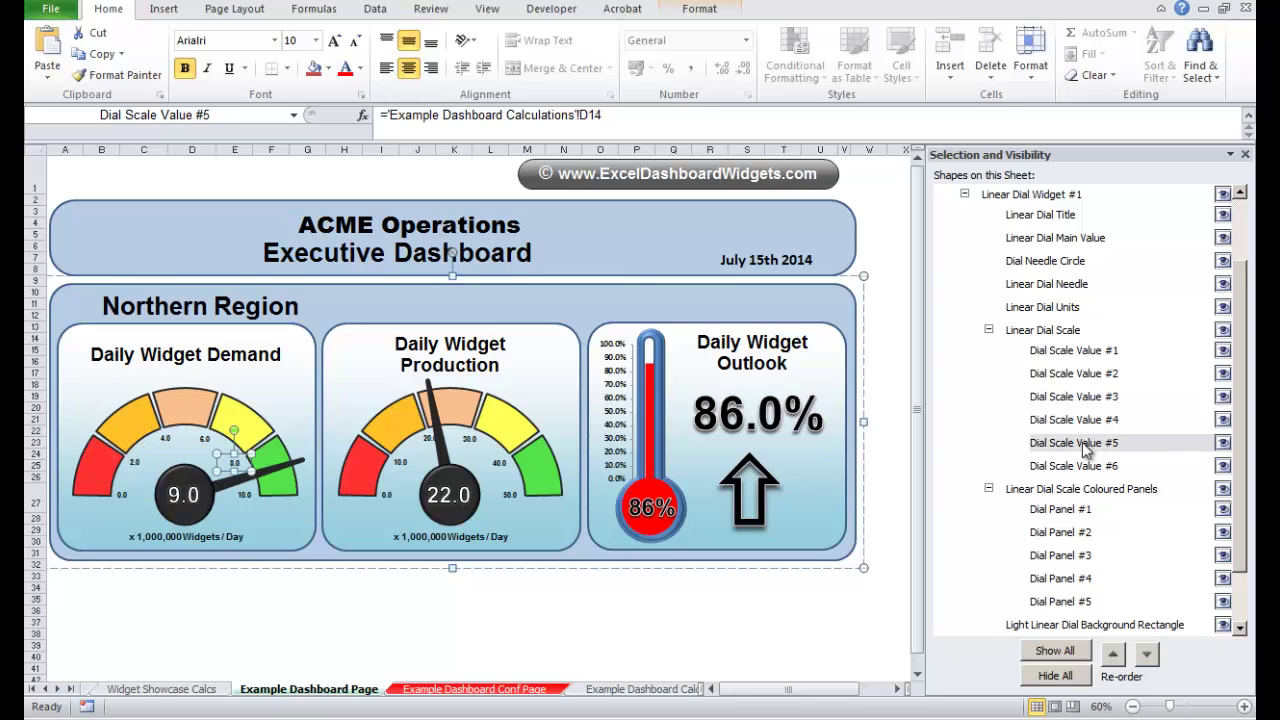
{"action": "left_click", "coordinate": [1075, 468]}
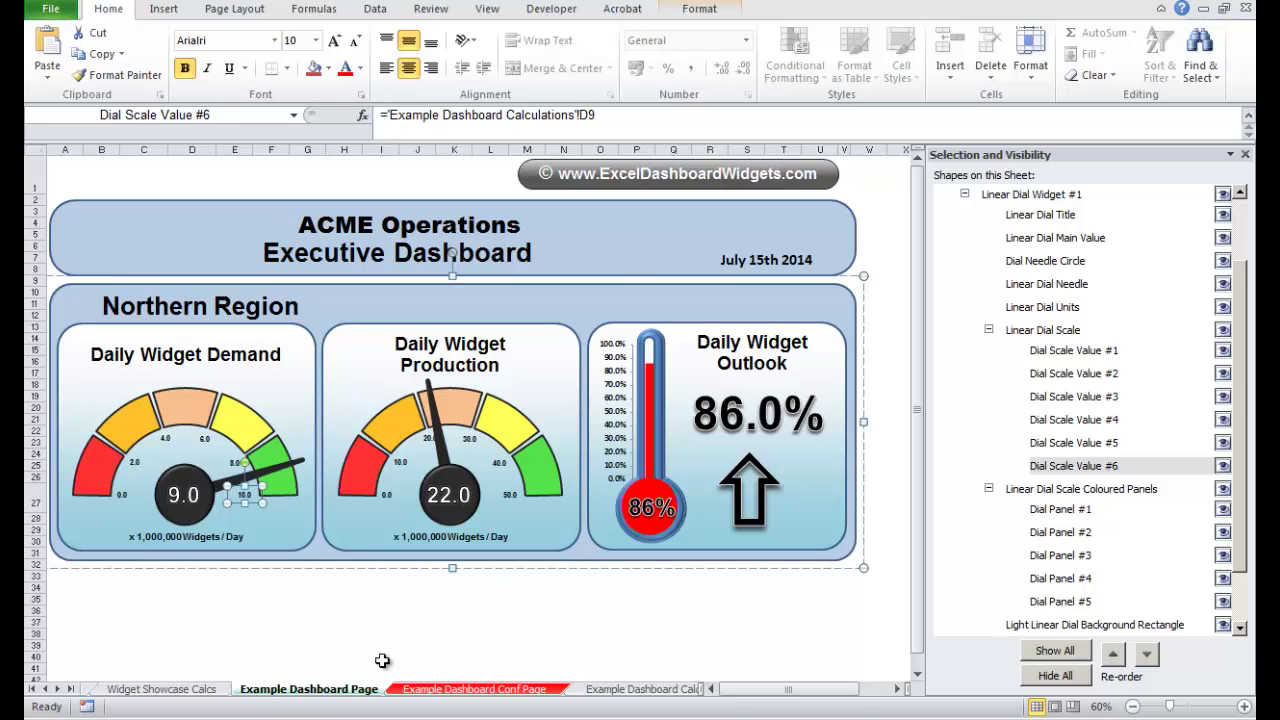
On the Example Dashboard Conf Page sheet, set the Maximum Value of the 1st dashboard dial to 50
{"action": "left_click", "coordinate": [478, 690]}
{"action": "left_click", "coordinate": [250, 381]}
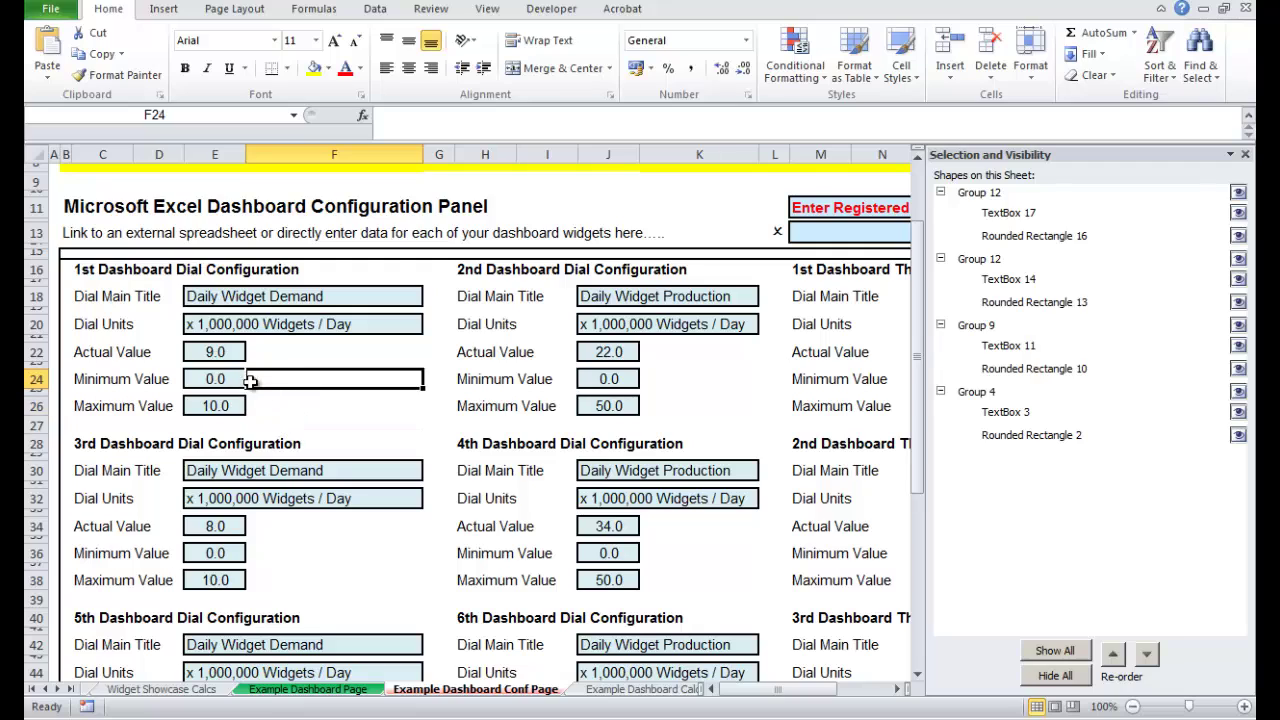
{"action": "left_click", "coordinate": [224, 412]}
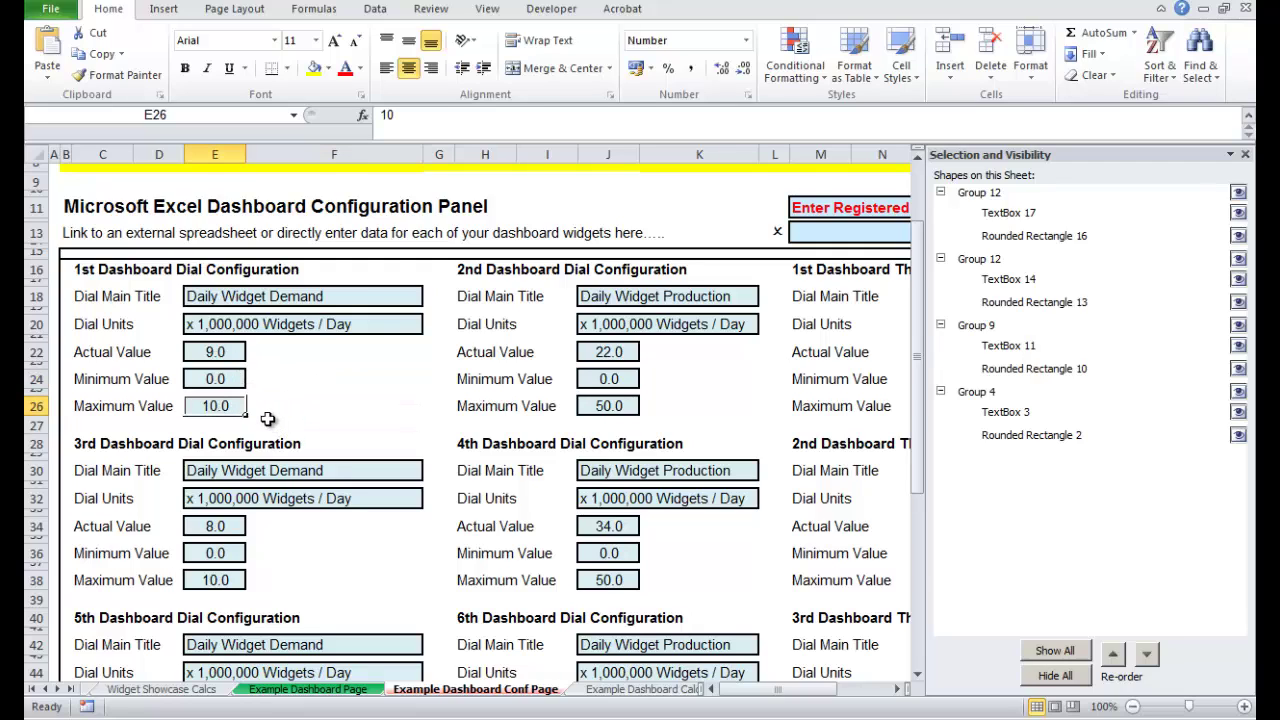
{"action": "type", "text": "50"}
{"action": "key", "text": "Return"}
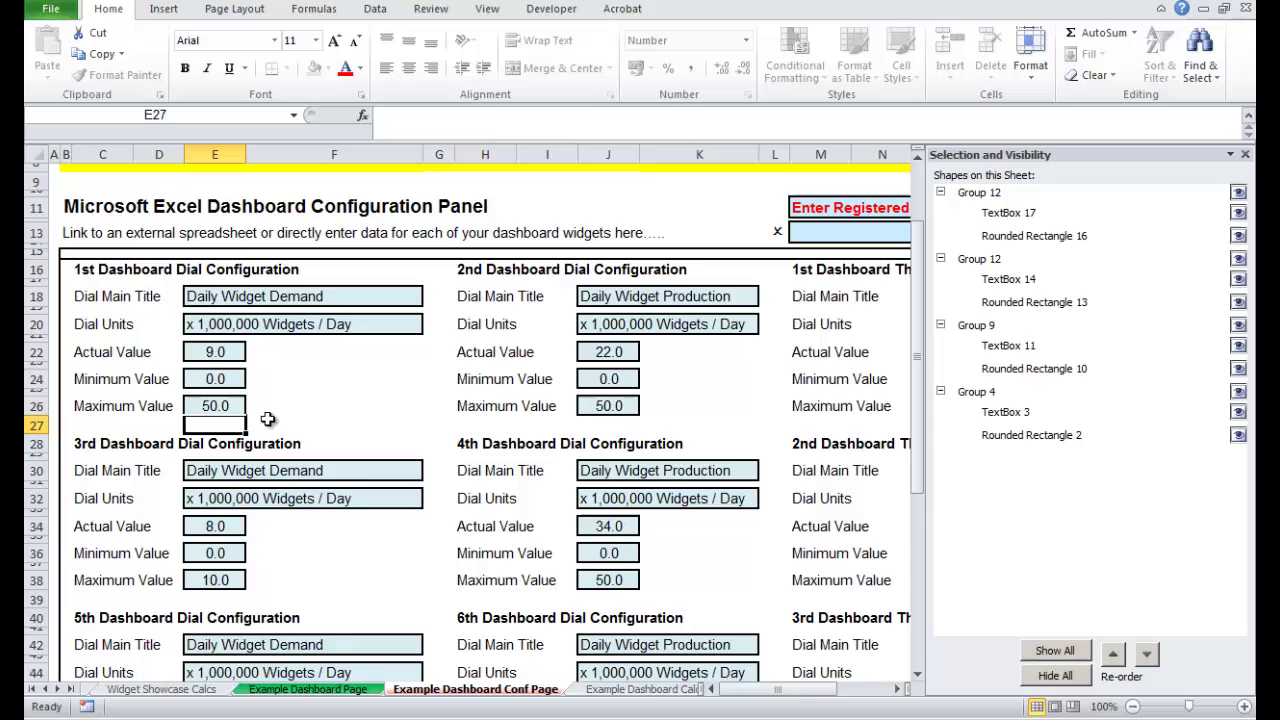
Check the first dial on the Example Dashboard Page, and set the 1st dashboard dial's Maximum Value to 10 on the Example Dashboard Conf Page
{"action": "left_click", "coordinate": [356, 692]}
{"action": "left_click", "coordinate": [145, 587]}
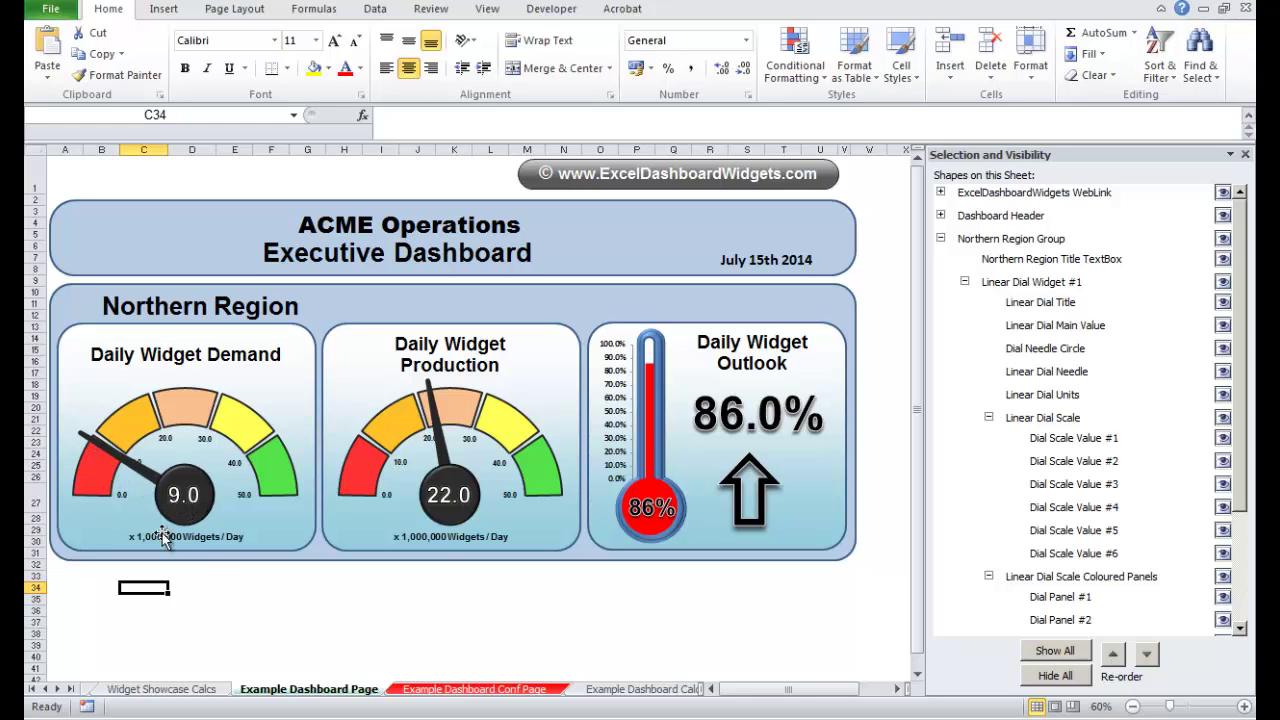
{"action": "left_click", "coordinate": [426, 690]}
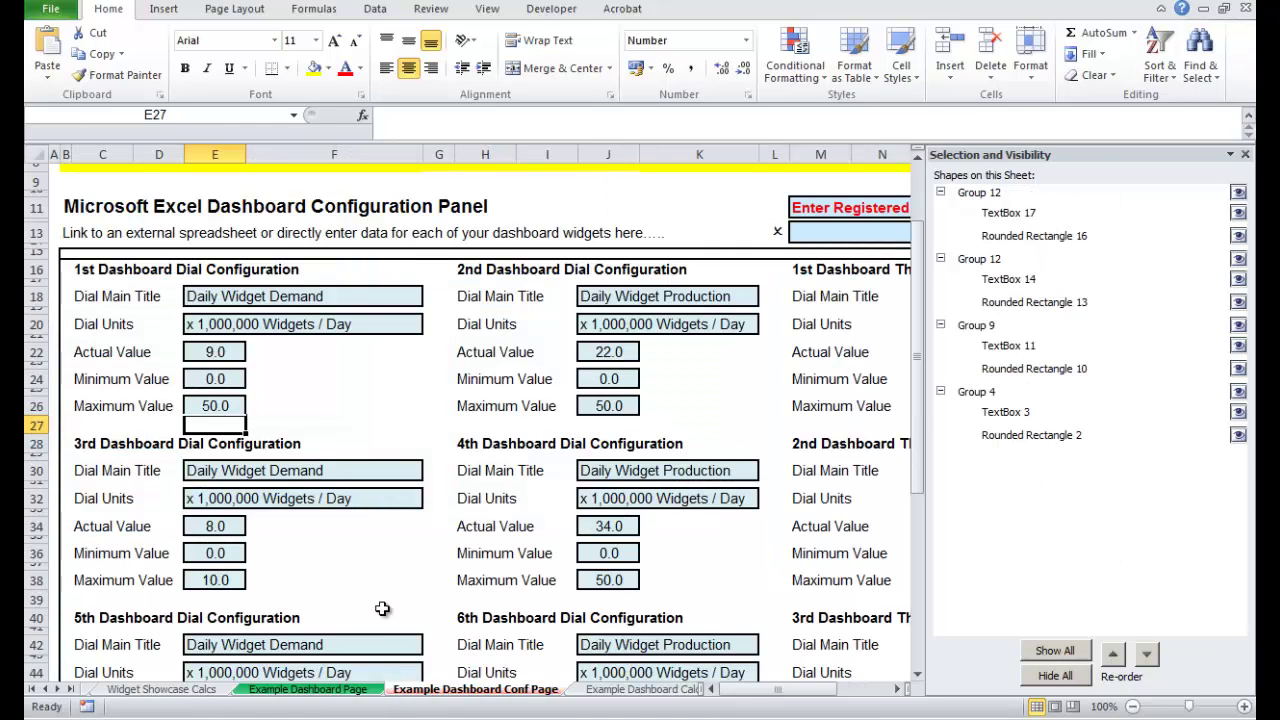
{"action": "left_click", "coordinate": [222, 408]}
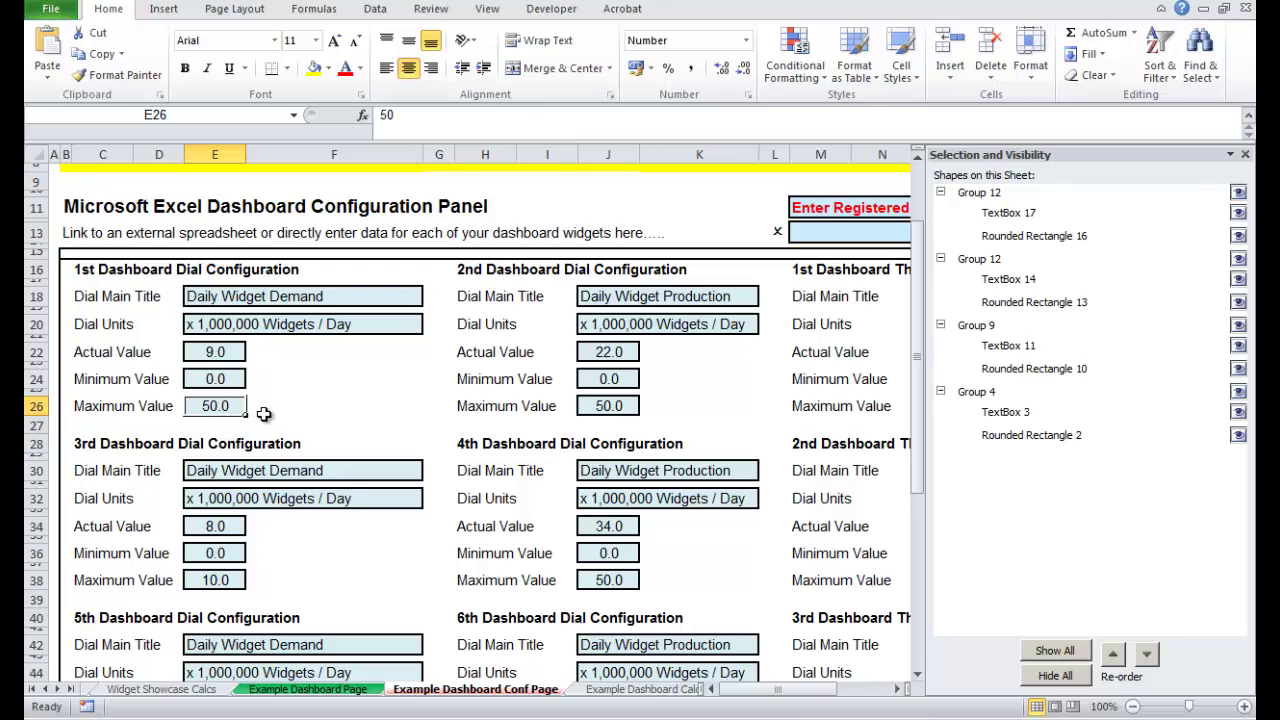
{"action": "type", "text": "10"}
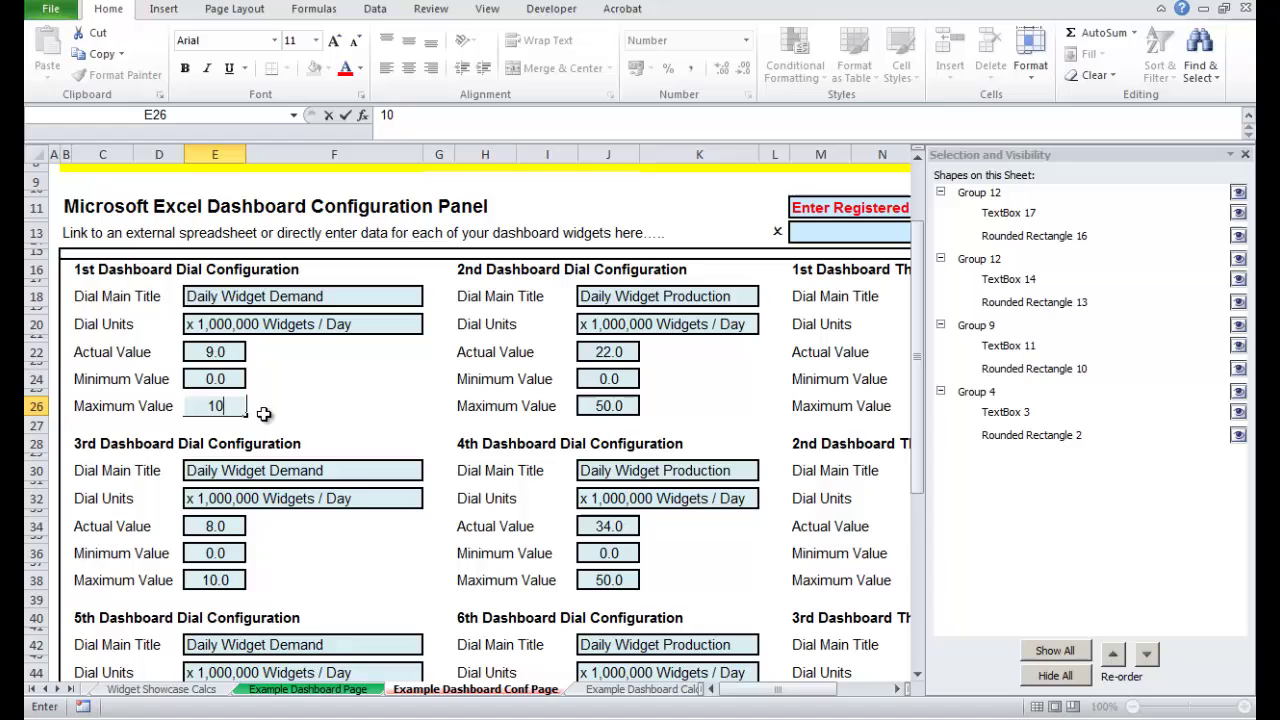
{"action": "key", "text": "Return"}
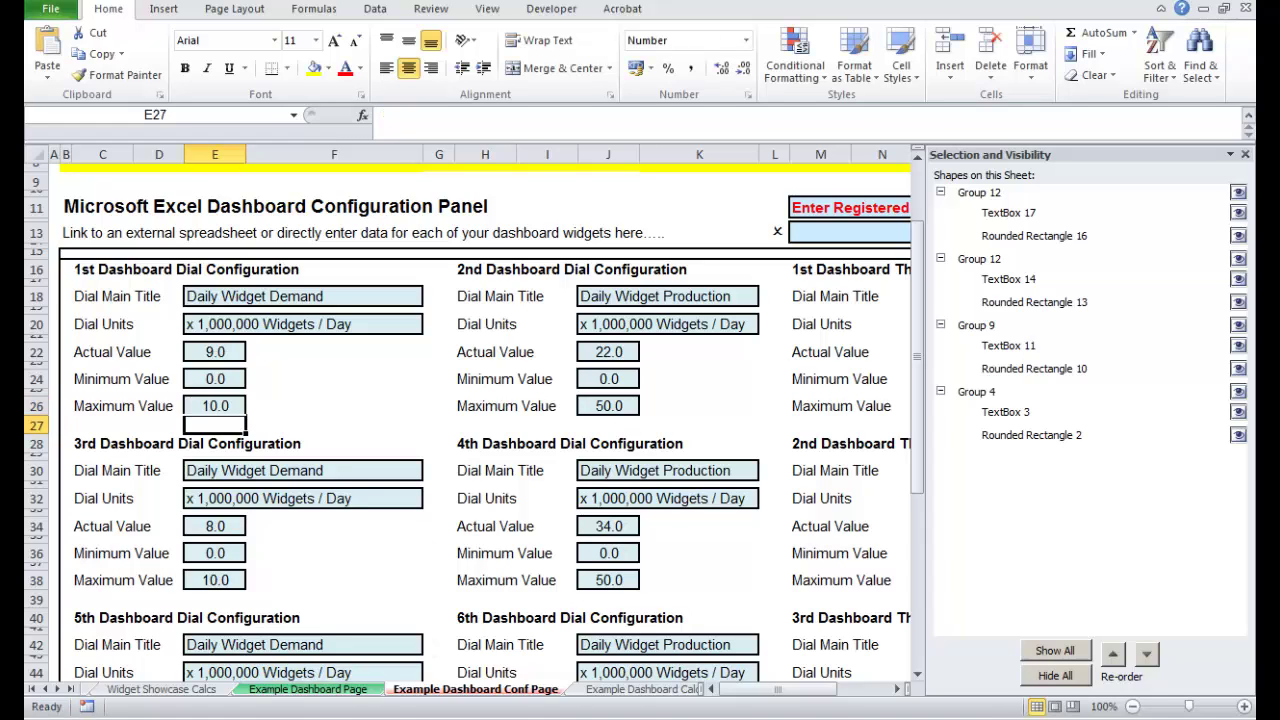
On the Example Dashboard Page, collapse the Northern Region Group in the shape list and narrow the Selection and Visibility pane
{"action": "left_click", "coordinate": [335, 691]}
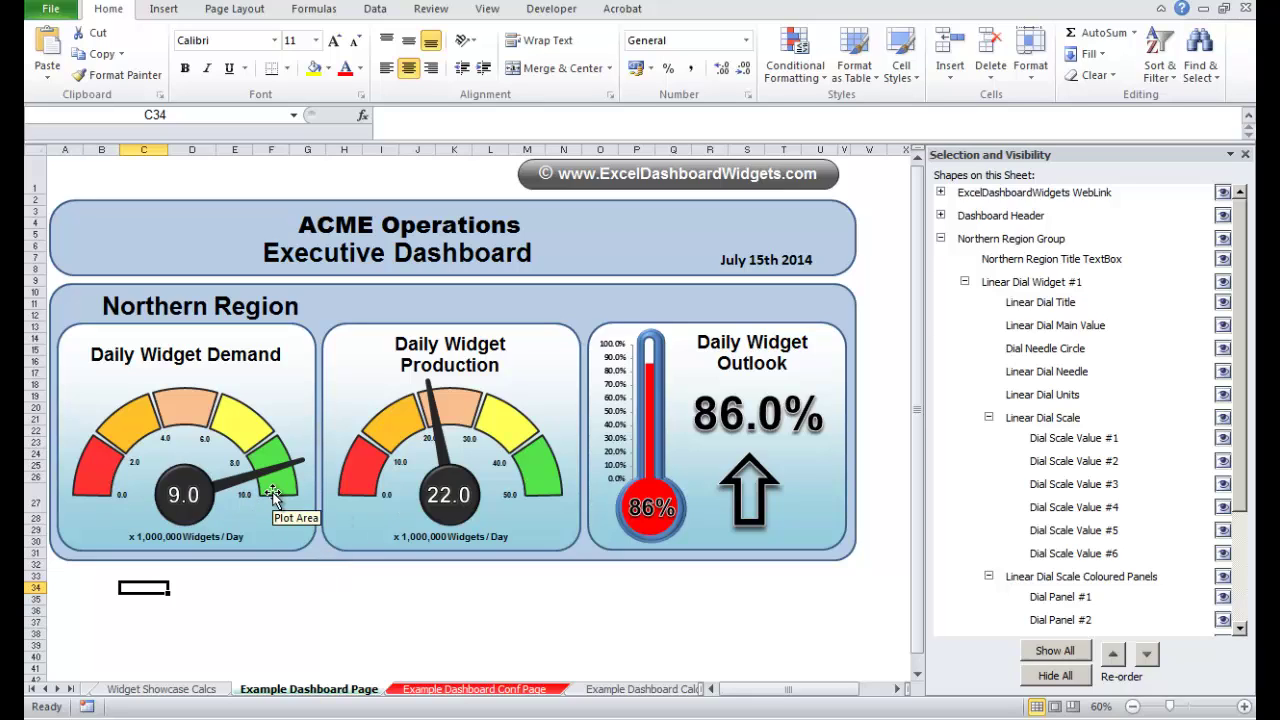
{"action": "left_click", "coordinate": [940, 238]}
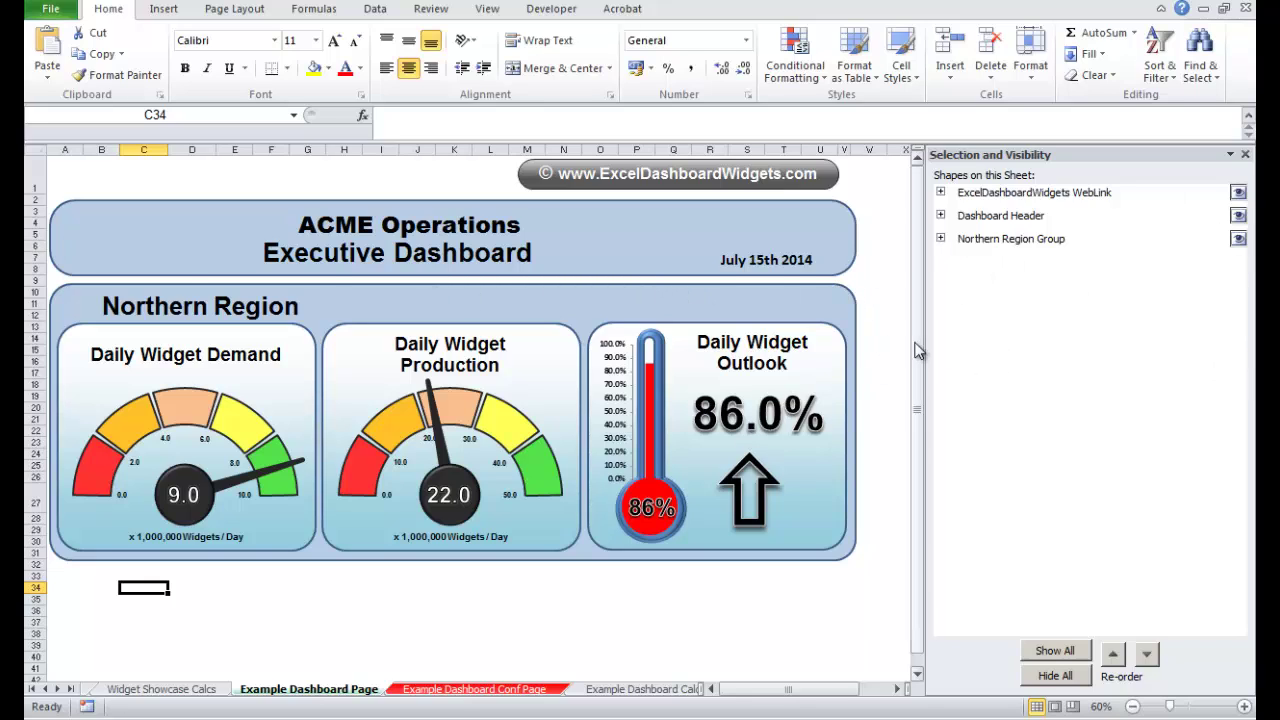
{"action": "left_click_drag", "start_coordinate": [923, 328], "coordinate": [1003, 343]}
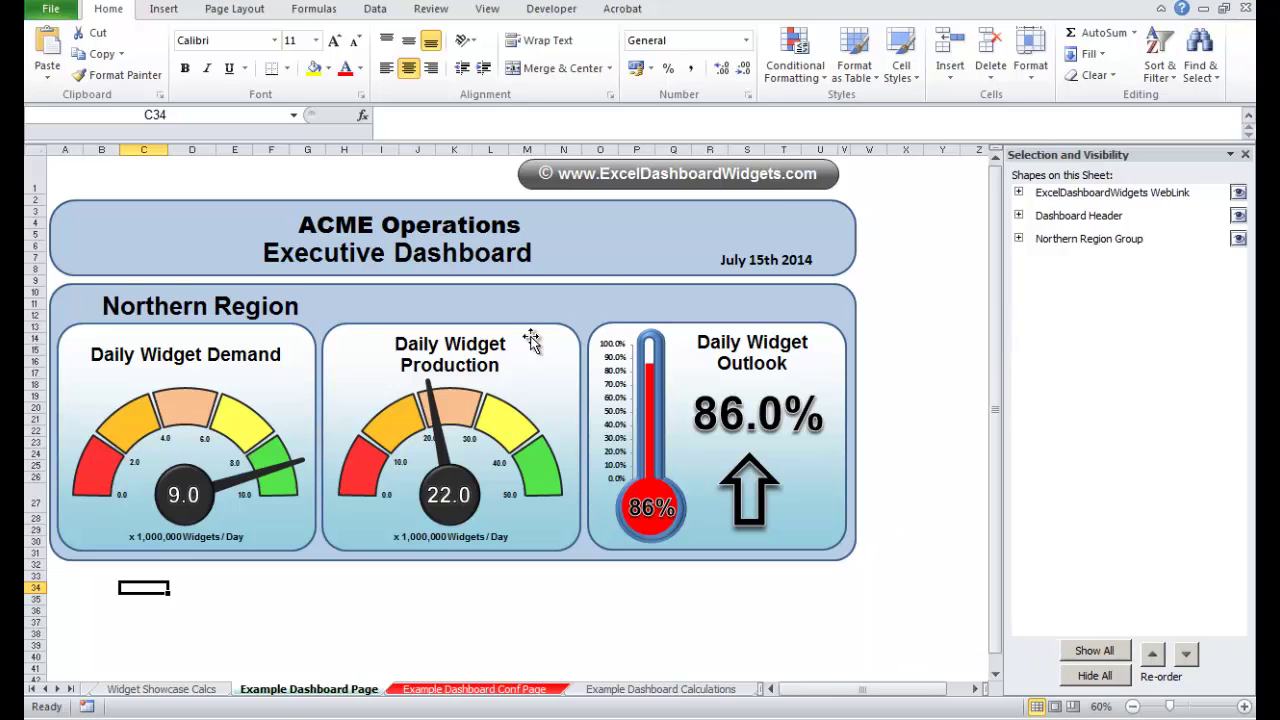
Place a copy of the whole Northern Region Group directly below the original, aligned with its side edges
{"action": "left_click", "coordinate": [853, 298]}
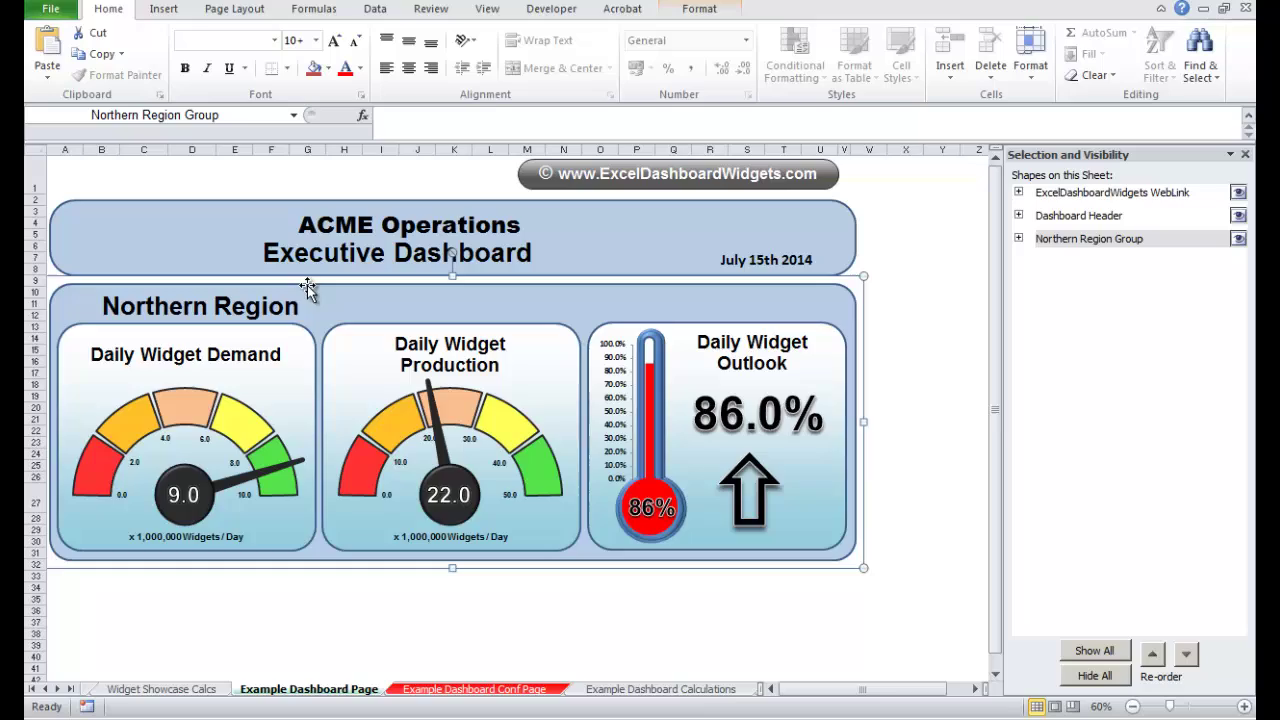
{"action": "left_click_drag", "start_coordinate": [305, 297], "coordinate": [356, 570]}
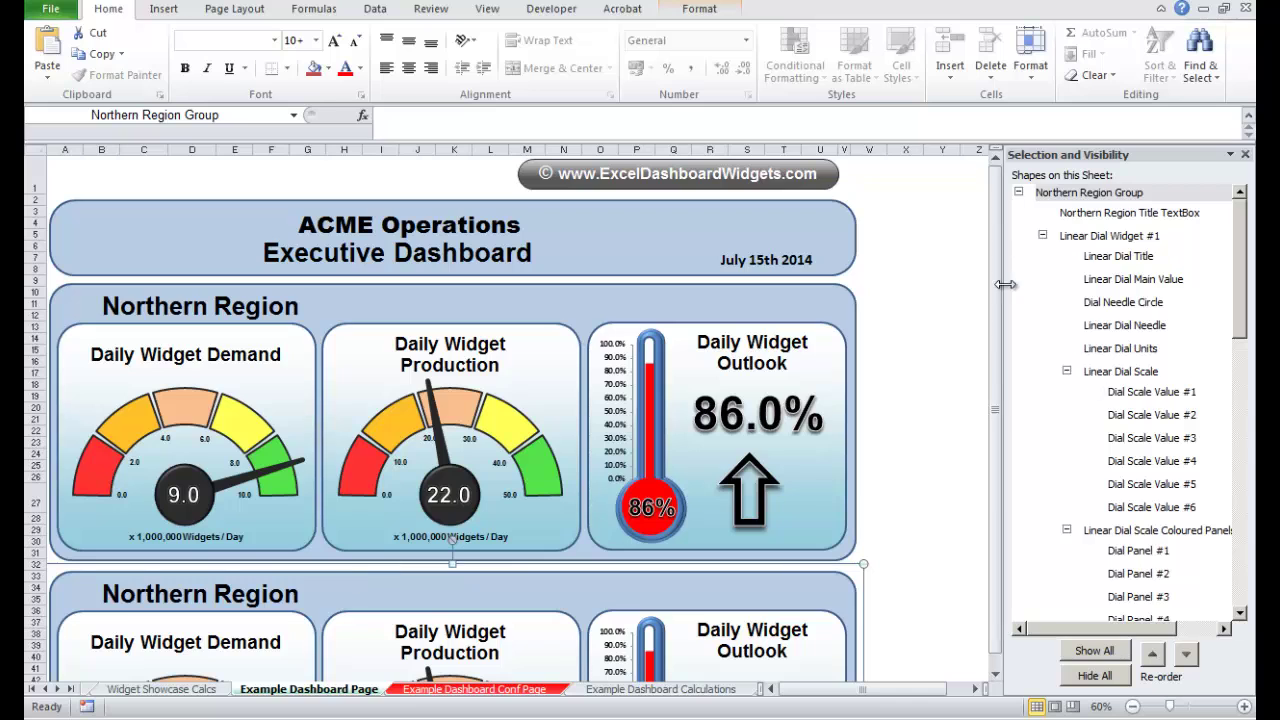
Change the title text of the copied region group to "Southern Region" and clear the shape selection
{"action": "left_click_drag", "start_coordinate": [995, 330], "coordinate": [990, 400]}
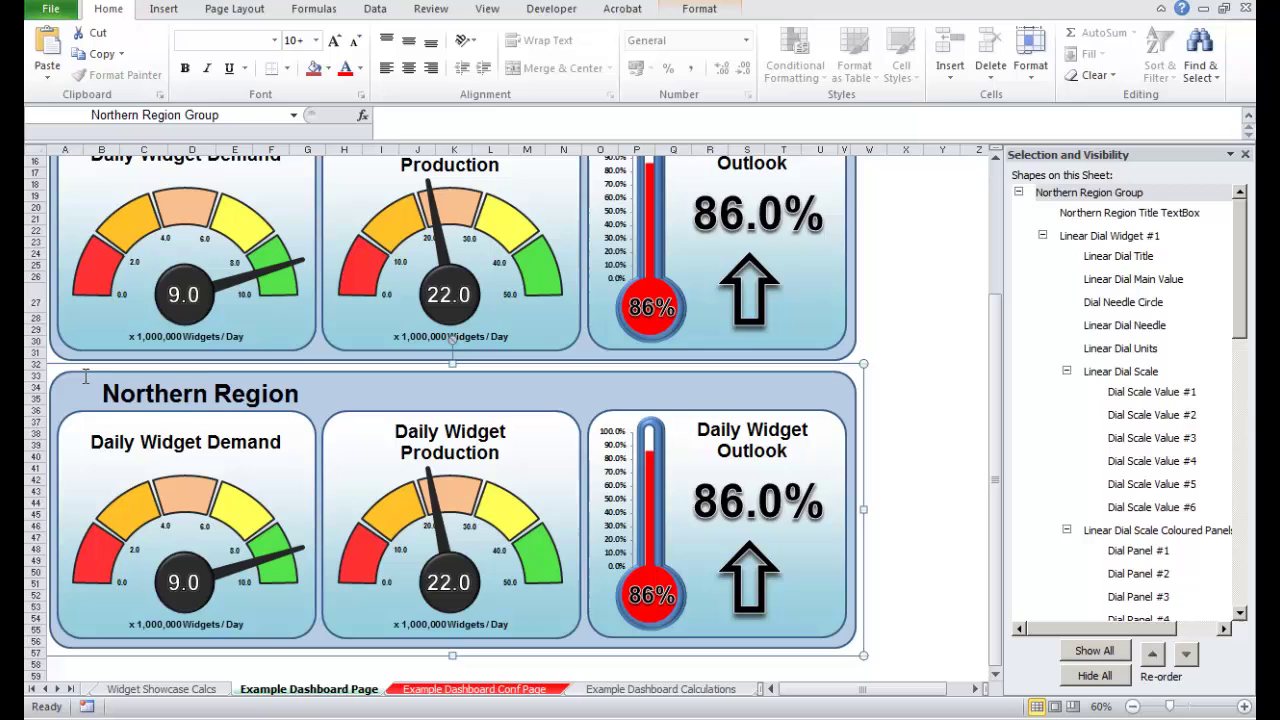
{"action": "left_click", "coordinate": [200, 397]}
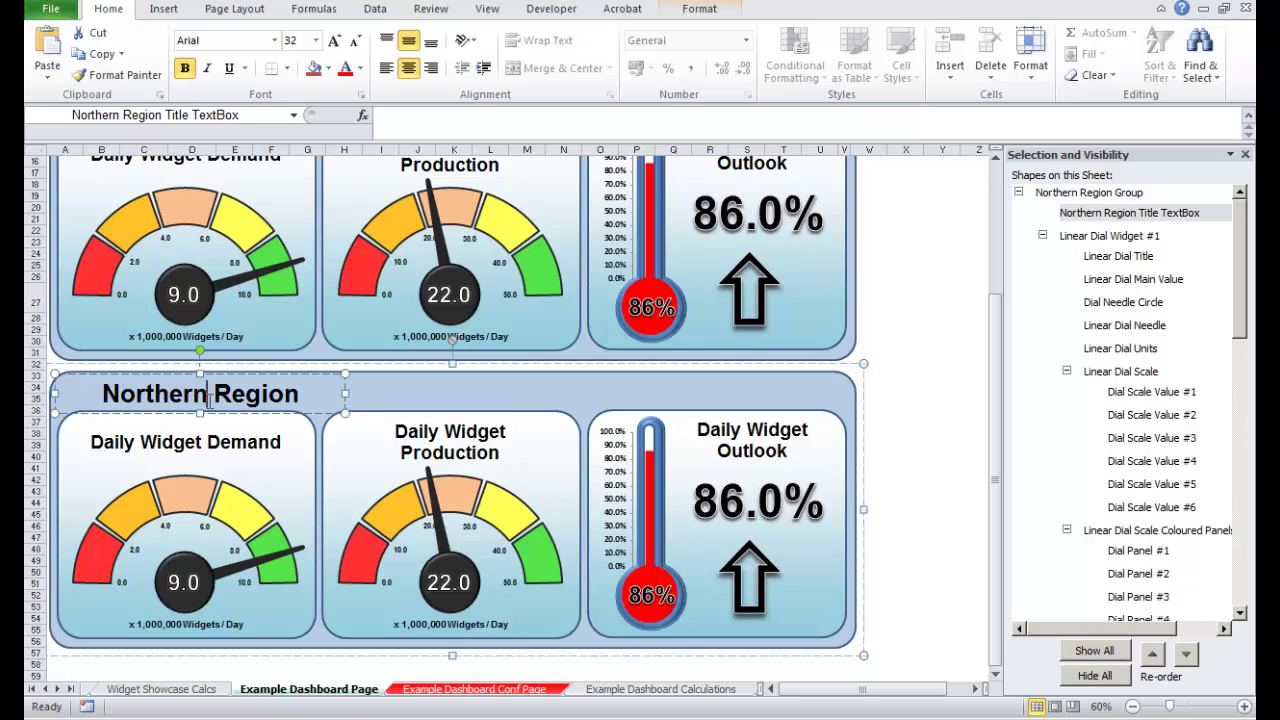
{"action": "key", "text": "BackSpace"}
{"action": "key", "text": "BackSpace"}
{"action": "key", "text": "BackSpace"}
{"action": "key", "text": "BackSpace"}
{"action": "key", "text": "BackSpace"}
{"action": "key", "text": "BackSpace"}
{"action": "key", "text": "BackSpace"}
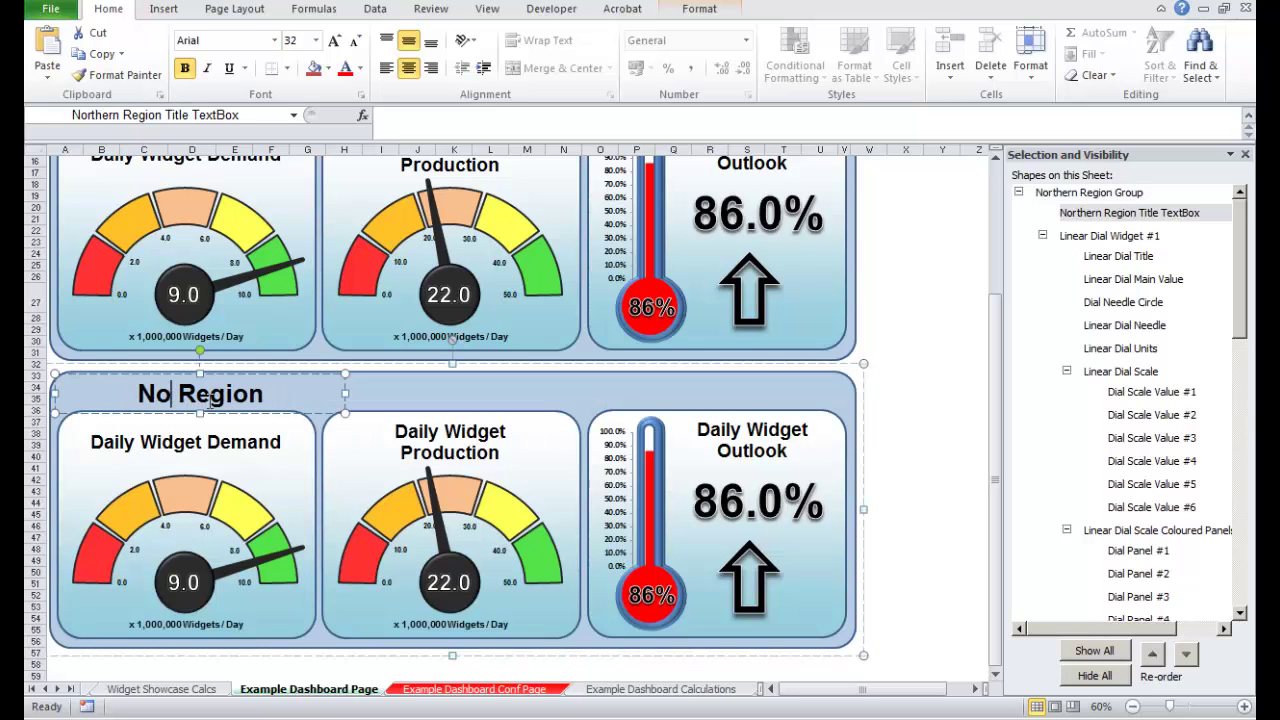
{"action": "key", "text": "BackSpace"}
{"action": "type", "text": "Souther"}
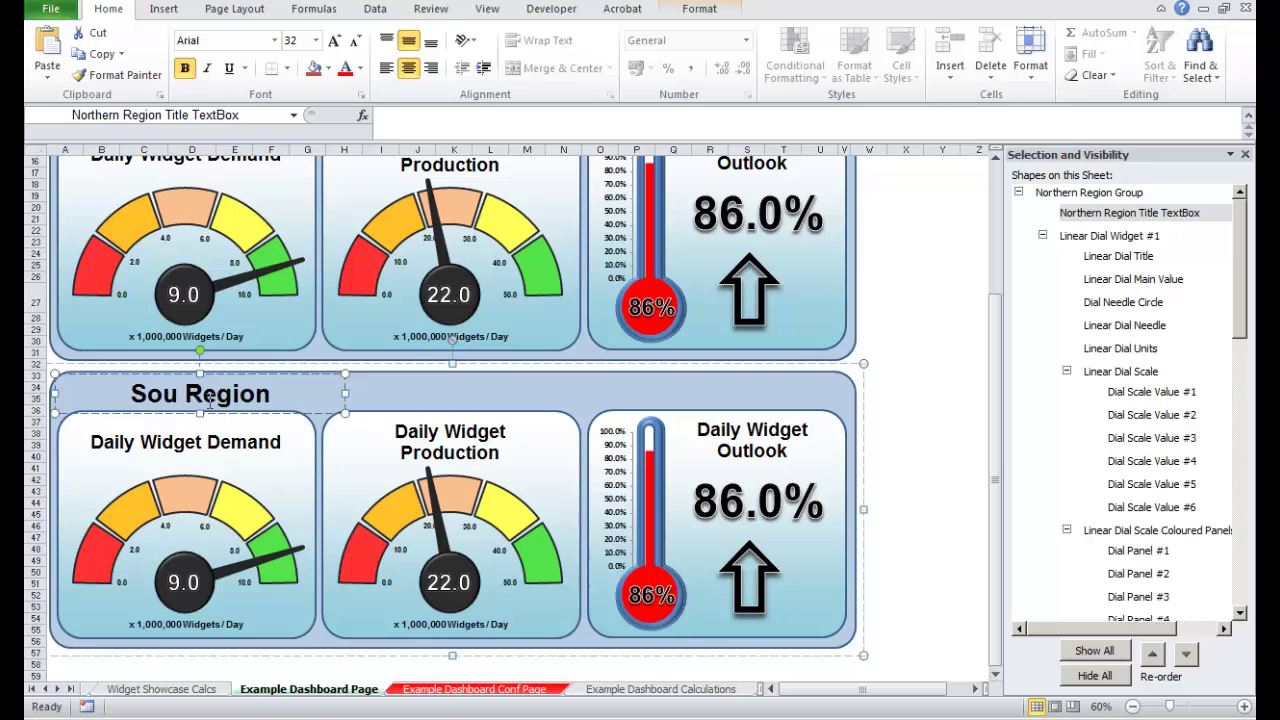
{"action": "type", "text": "n"}
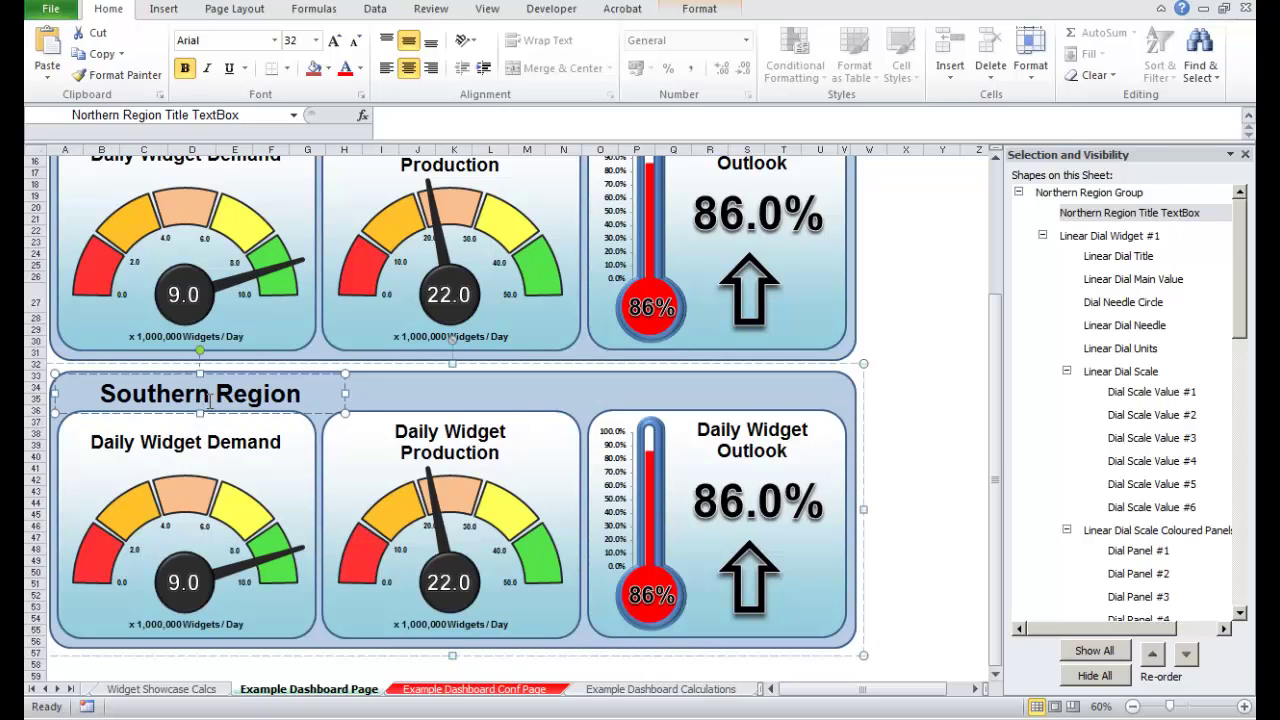
{"action": "left_click", "coordinate": [932, 400]}
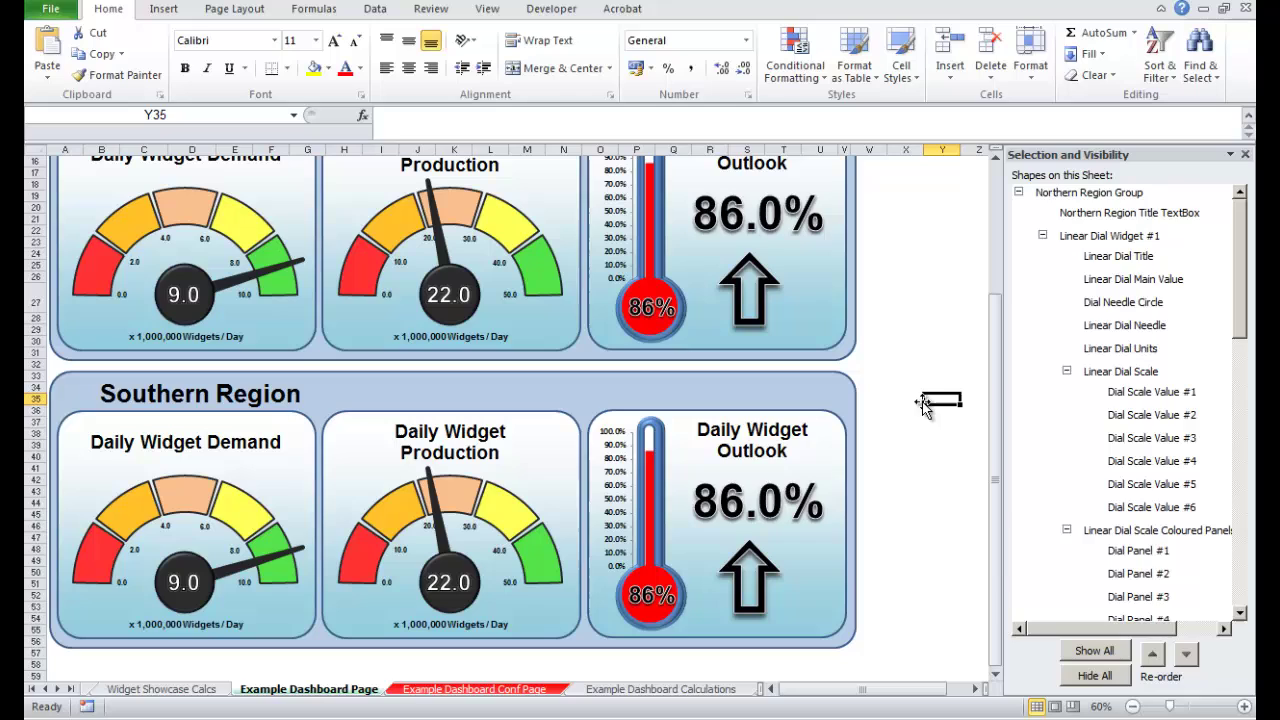
Collapse the copied group's two linear dial widgets and thermometer widget in the shape list, along with the group itself
{"action": "left_click", "coordinate": [1043, 237]}
{"action": "left_click", "coordinate": [1043, 259]}
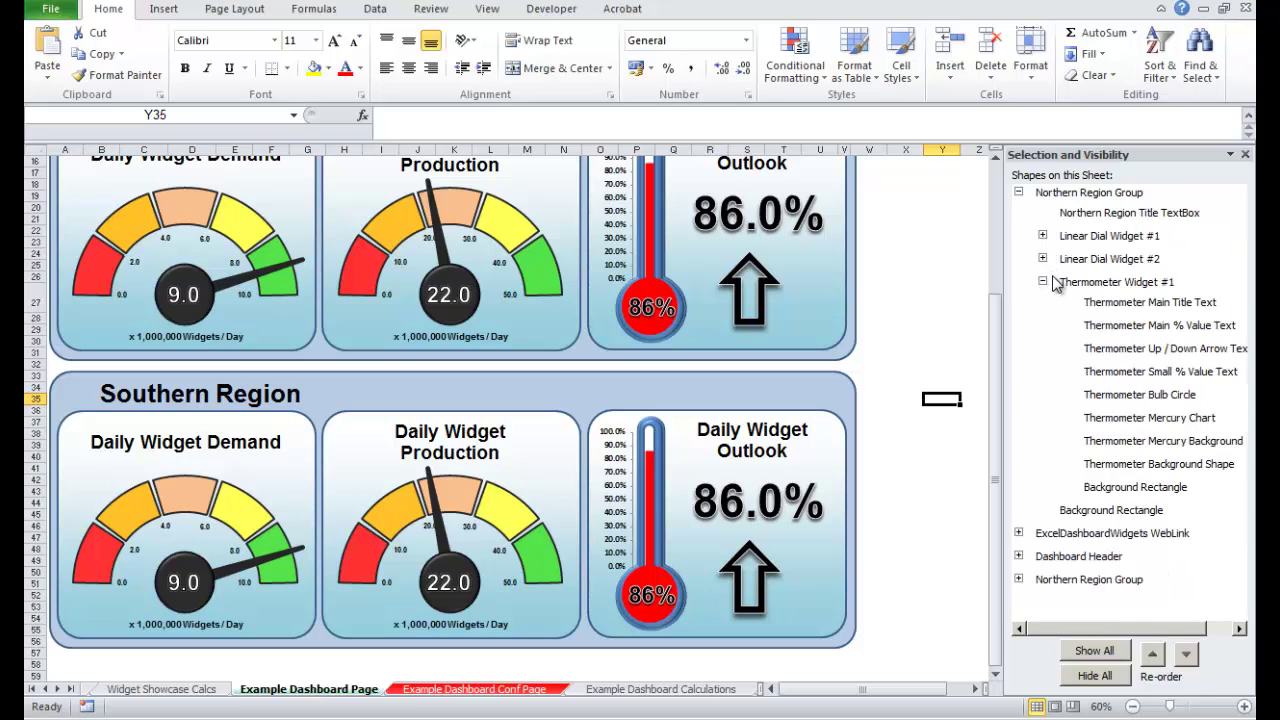
{"action": "left_click", "coordinate": [1043, 283]}
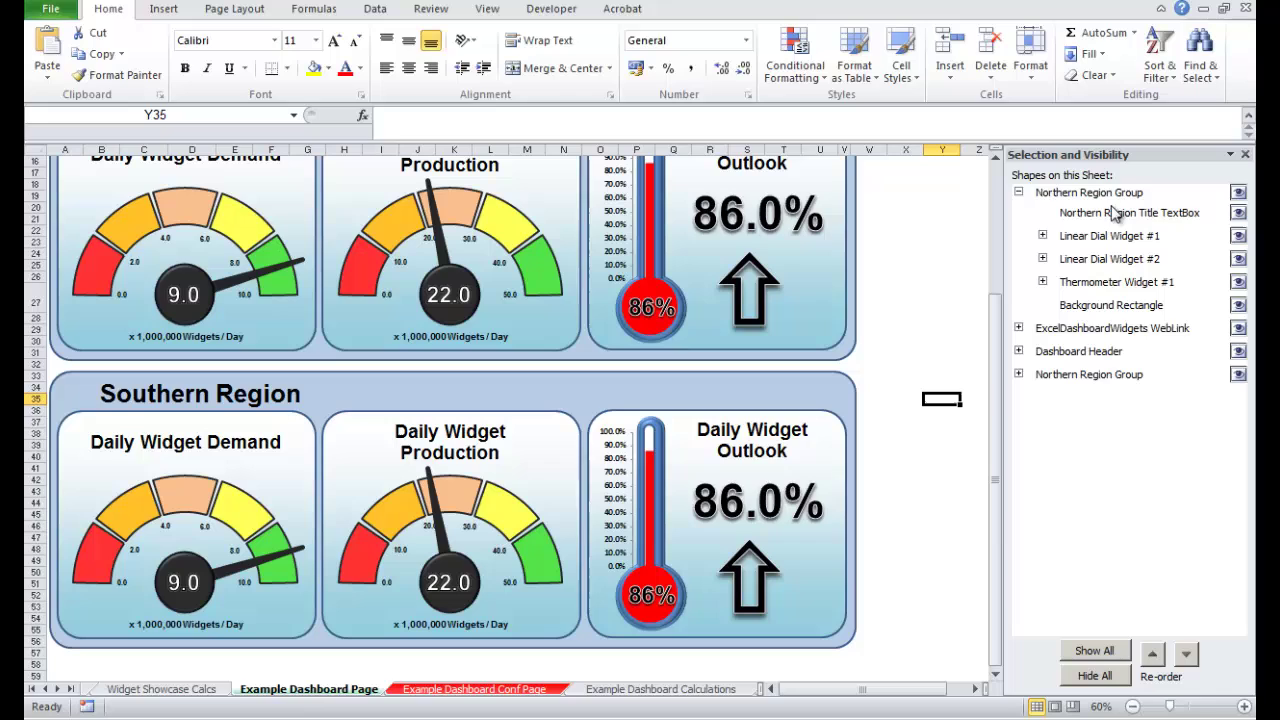
{"action": "left_click", "coordinate": [1038, 196]}
{"action": "left_click", "coordinate": [1019, 192]}
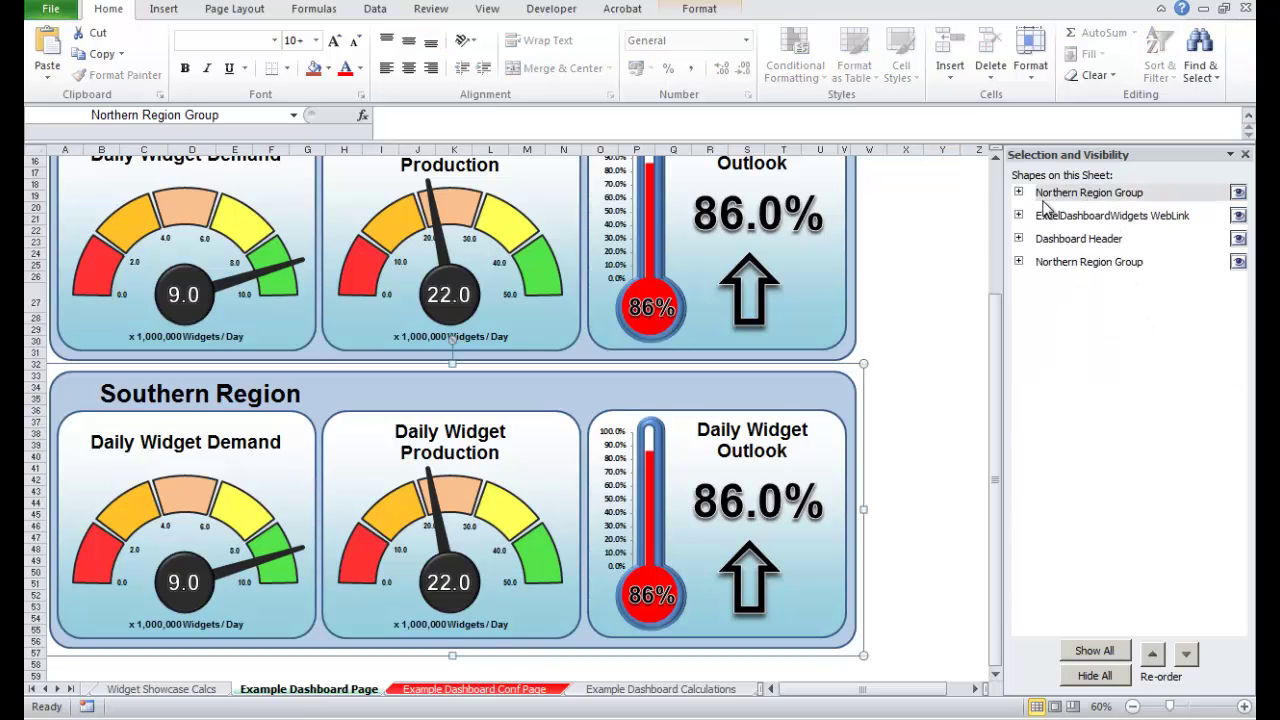
Identify which of the two Northern Region Group entries is the copy, and move it to the end of the shape order
{"action": "left_click", "coordinate": [1074, 263]}
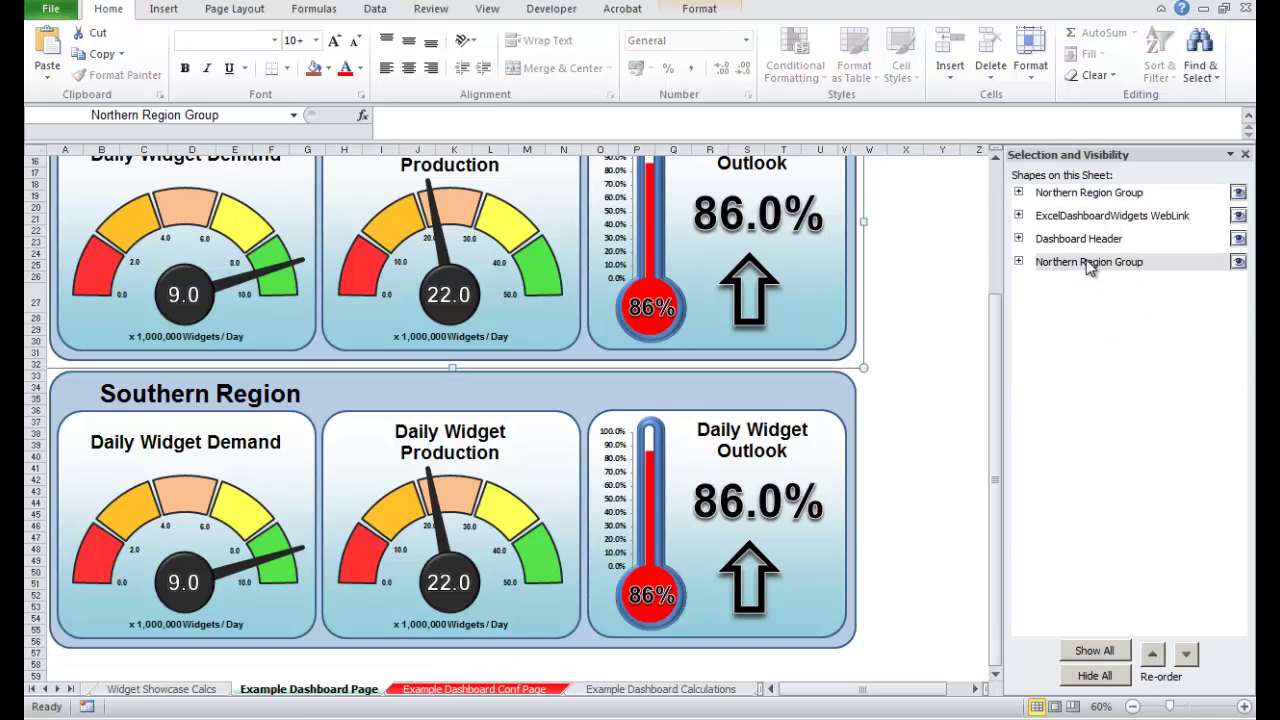
{"action": "left_click", "coordinate": [1080, 196]}
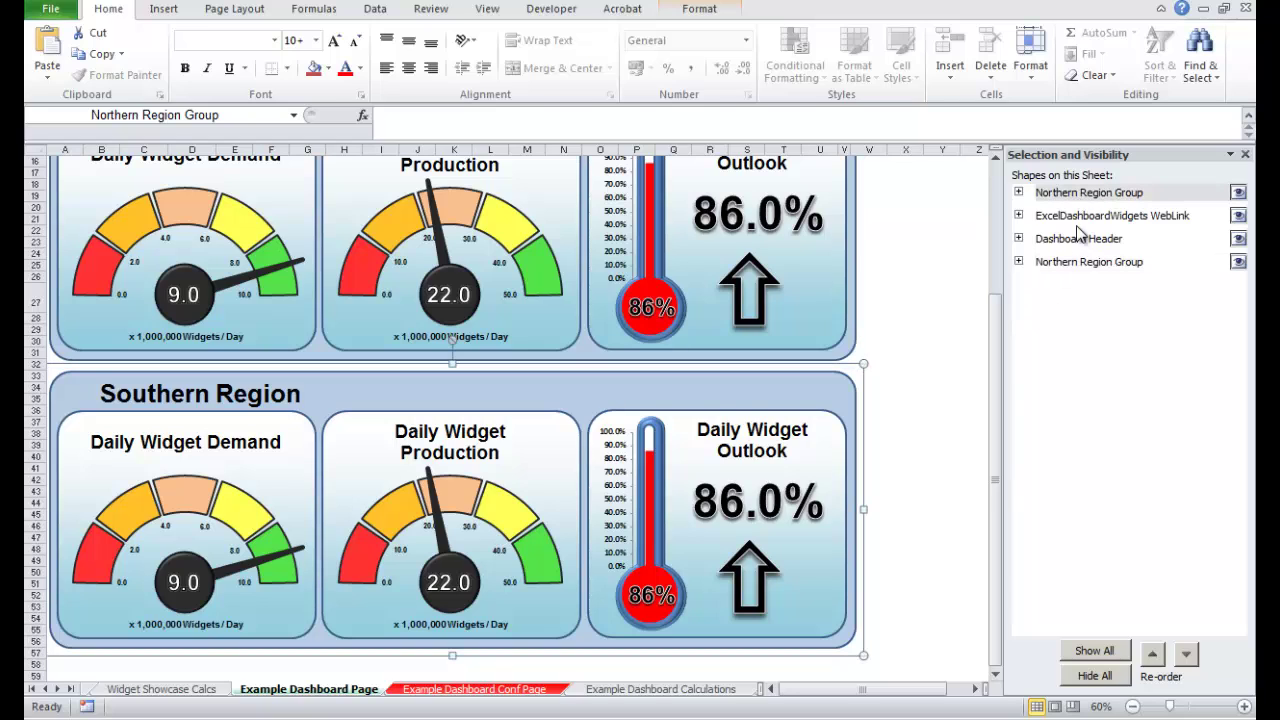
{"action": "left_click", "coordinate": [1188, 654]}
{"action": "left_click", "coordinate": [1188, 654]}
{"action": "left_click", "coordinate": [1188, 654]}
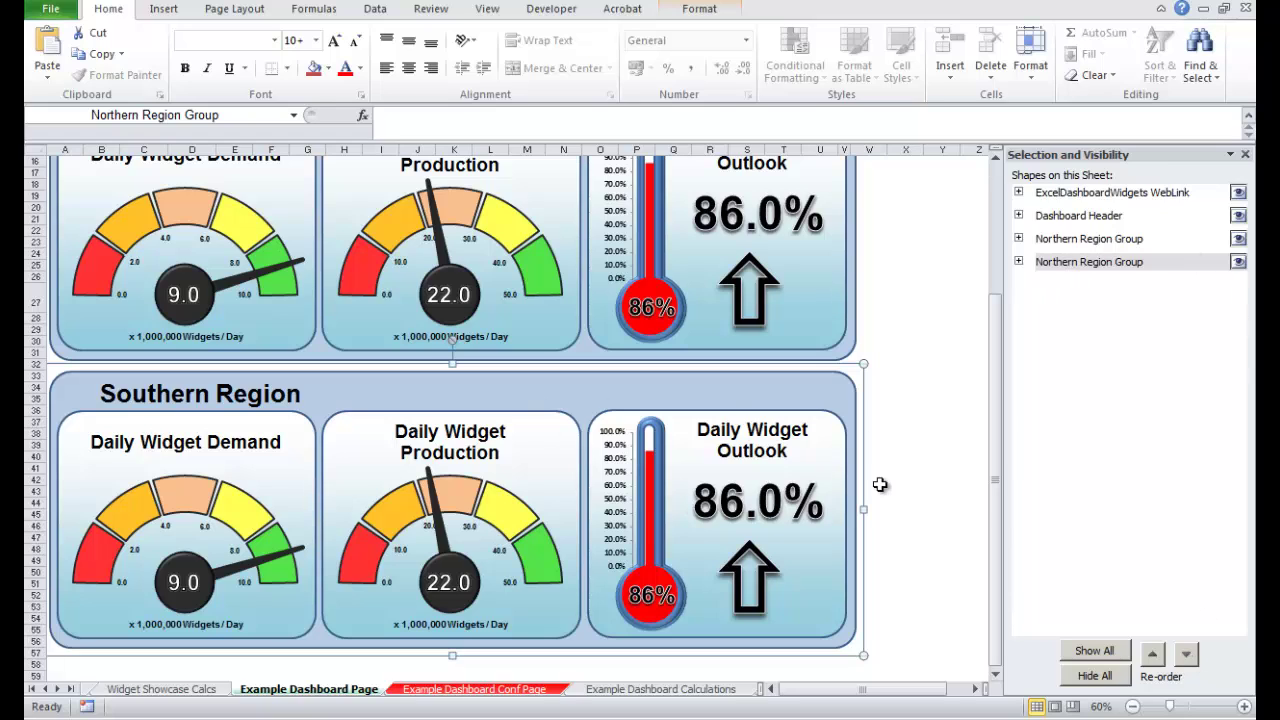
Expand the copied group in the shape list and select its Background Rectangle to check which region it belongs to
{"action": "left_click", "coordinate": [1018, 262]}
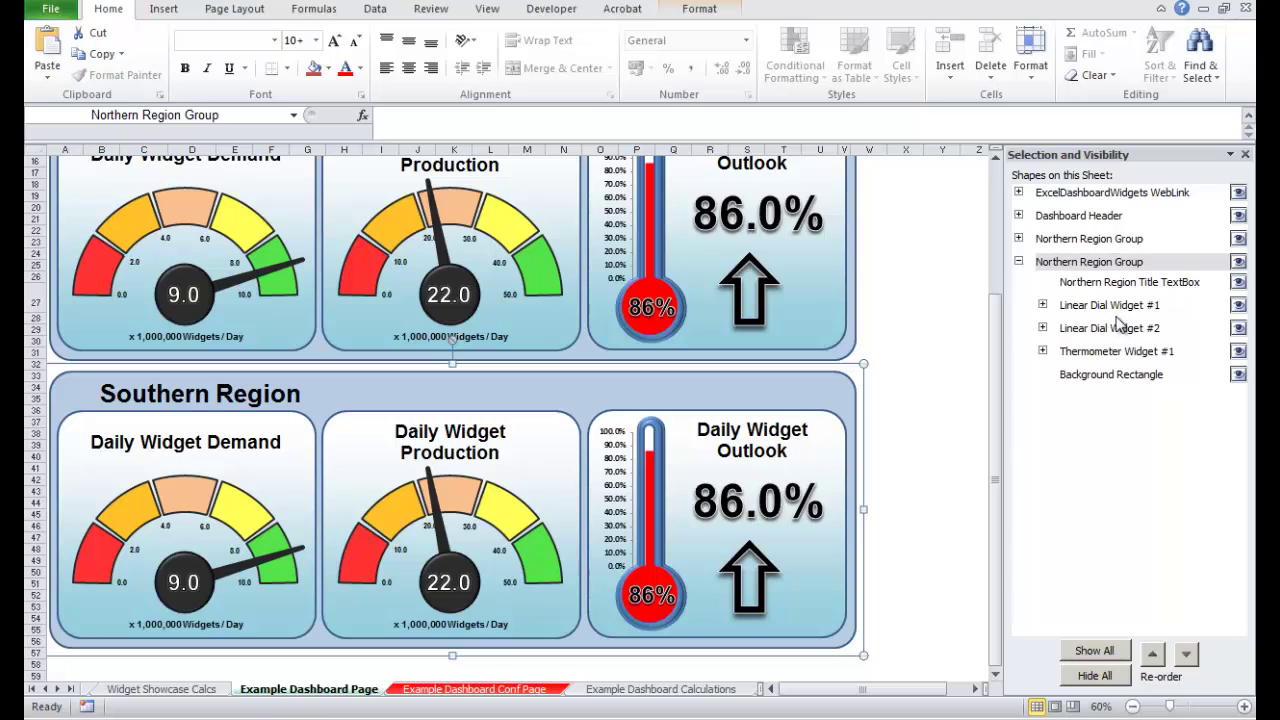
{"action": "key", "text": "Escape"}
{"action": "left_click", "coordinate": [1114, 375]}
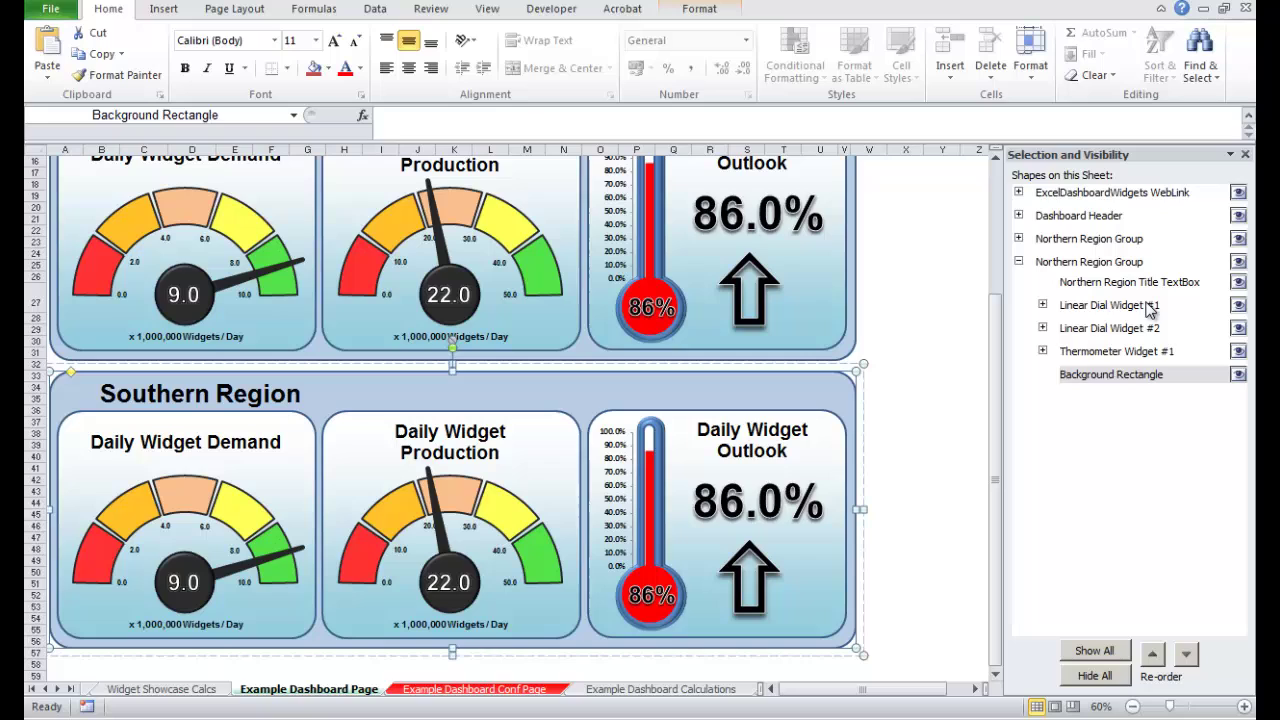
Rename the copied group in the shape list to "Southern Region Group" and clear the shape selection
{"action": "left_click", "coordinate": [1075, 263]}
{"action": "left_click", "coordinate": [1080, 262]}
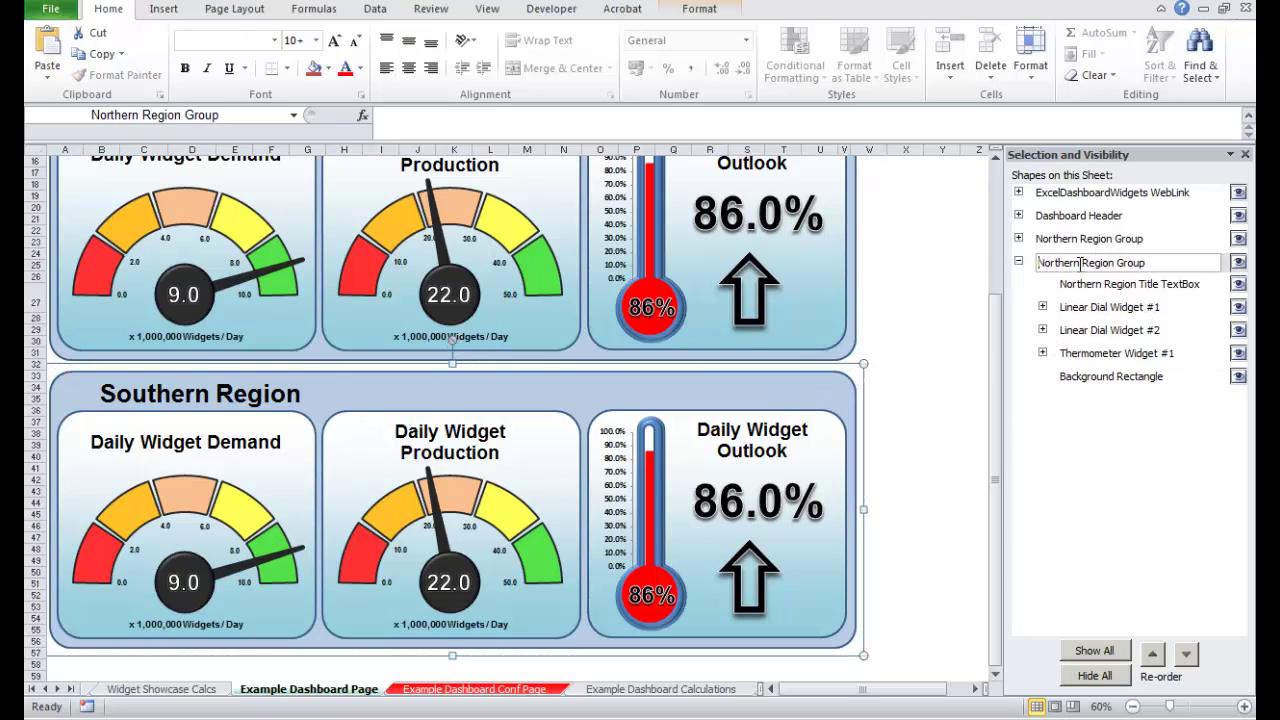
{"action": "key", "text": "BackSpace"}
{"action": "key", "text": "BackSpace"}
{"action": "key", "text": "BackSpace"}
{"action": "key", "text": "BackSpace"}
{"action": "key", "text": "BackSpace"}
{"action": "key", "text": "BackSpace"}
{"action": "key", "text": "BackSpace"}
{"action": "key", "text": "BackSpace"}
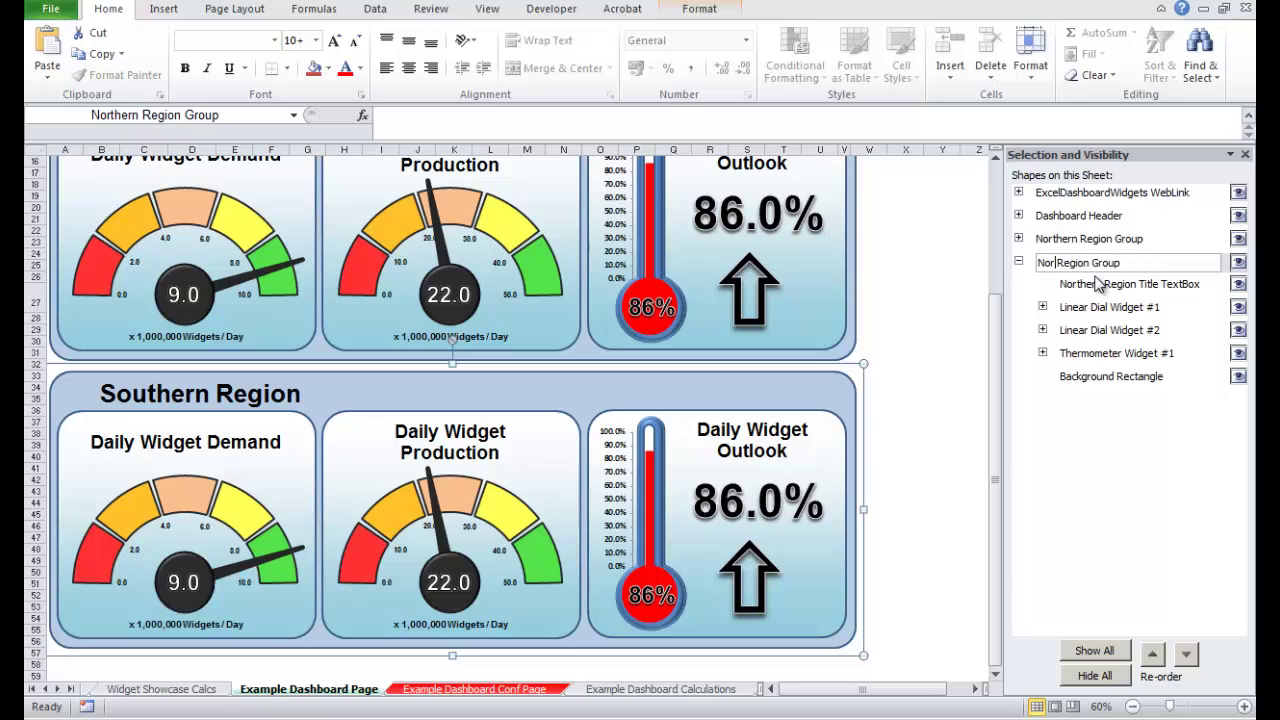
{"action": "key", "text": "BackSpace"}
{"action": "type", "text": "Southern"}
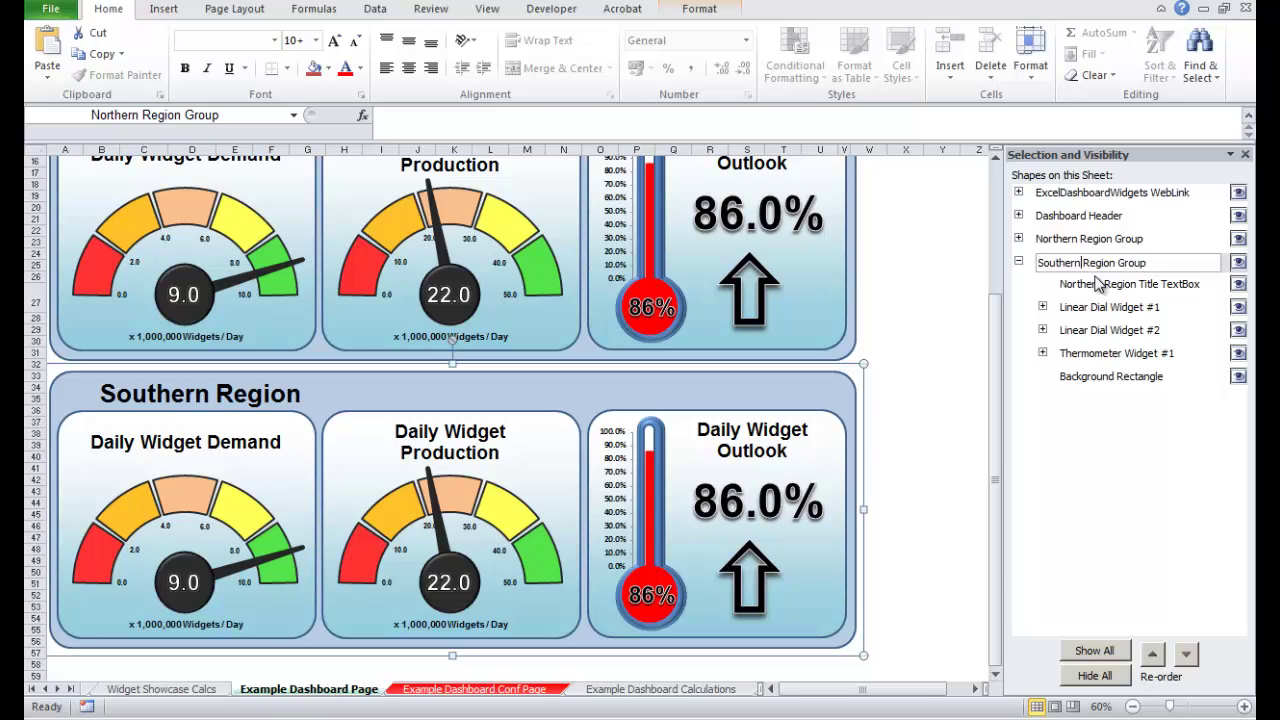
{"action": "left_click", "coordinate": [962, 330]}
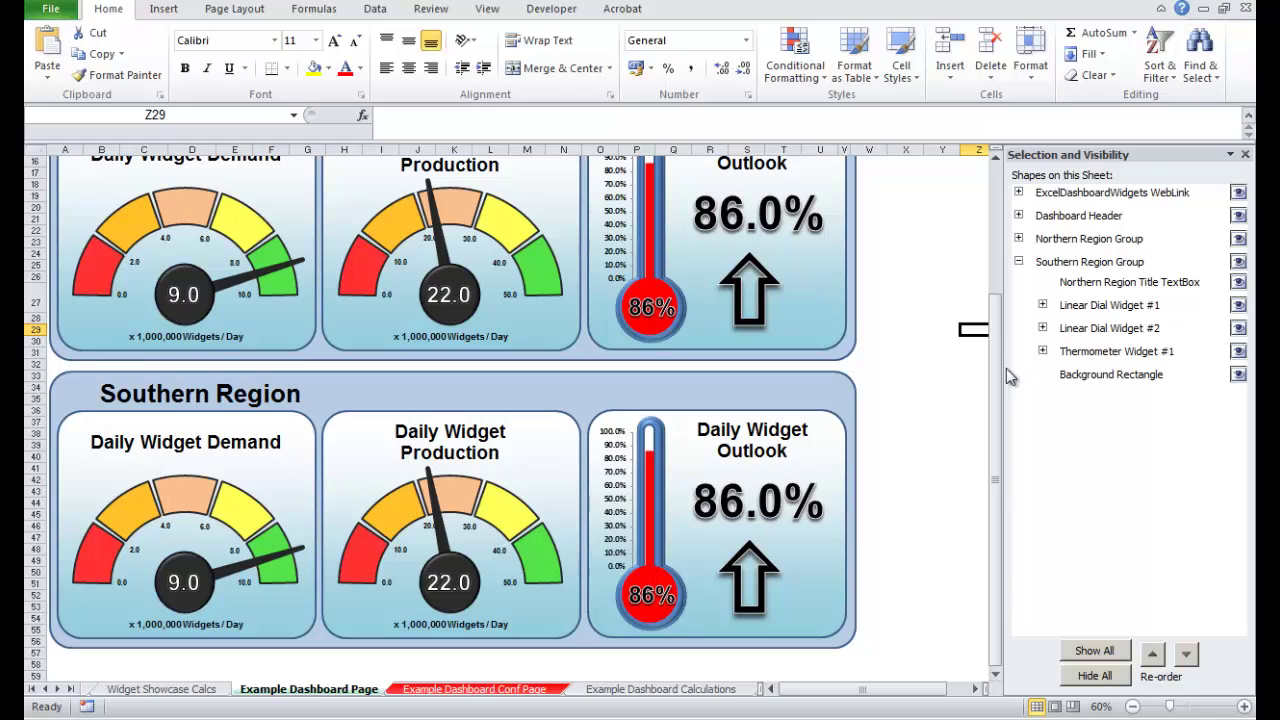
Select the main value of the Southern Region's Daily Widget Demand dial to check its linked cell
{"action": "left_click_drag", "start_coordinate": [995, 368], "coordinate": [995, 346]}
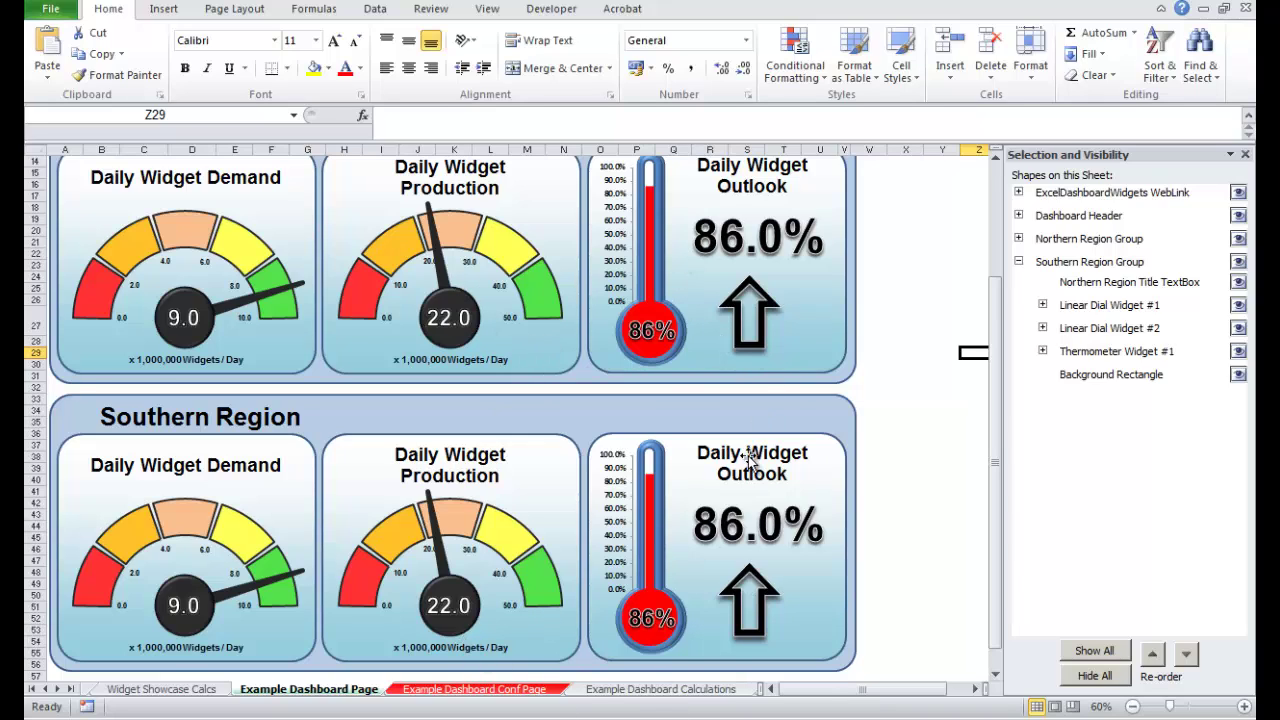
{"action": "left_click", "coordinate": [908, 537]}
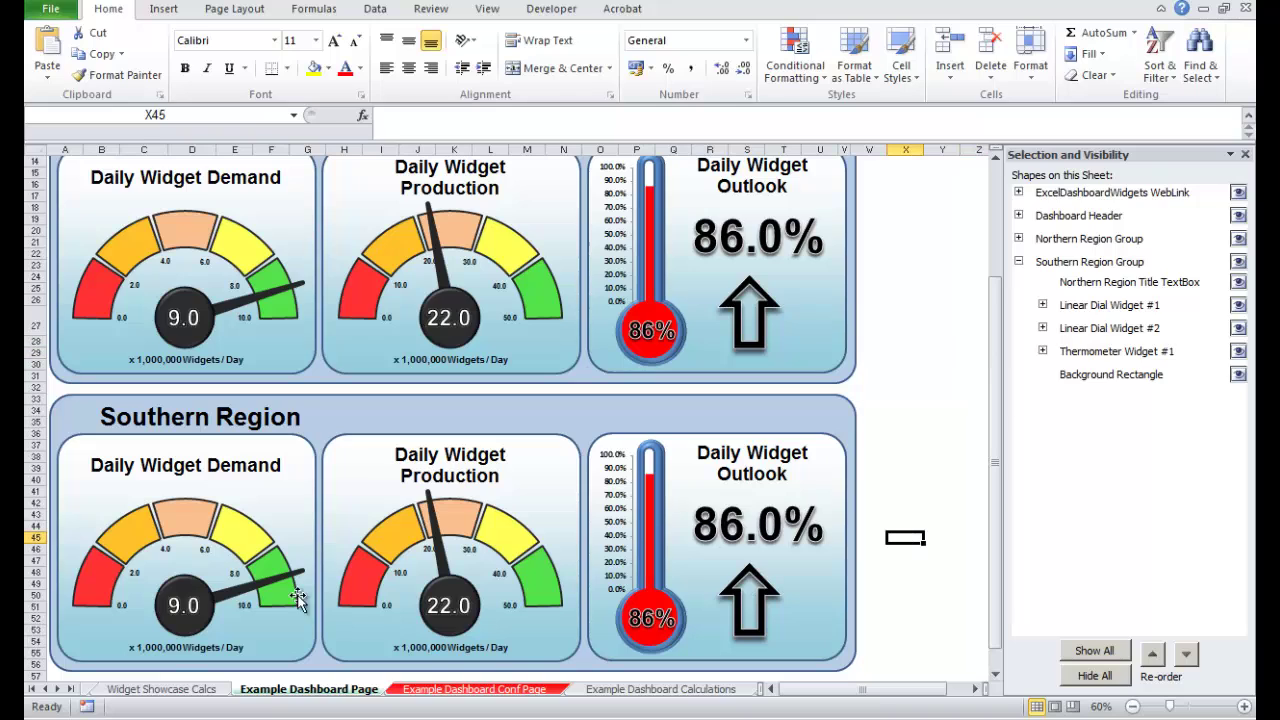
{"action": "left_click", "coordinate": [184, 614]}
{"action": "left_click", "coordinate": [180, 605]}
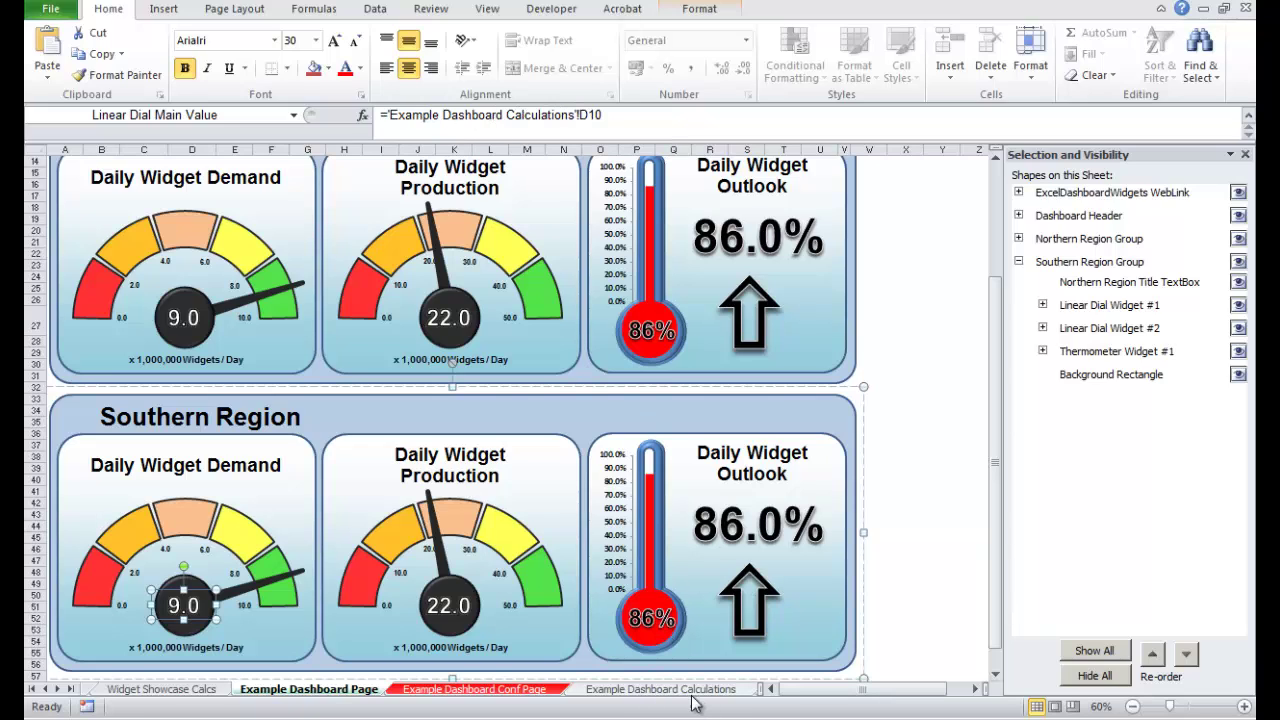
On the Example Dashboard Calculations sheet, inspect the Actual value cells of the 1st and 3rd dials, and return to the Example Dashboard Page
{"action": "left_click", "coordinate": [660, 689]}
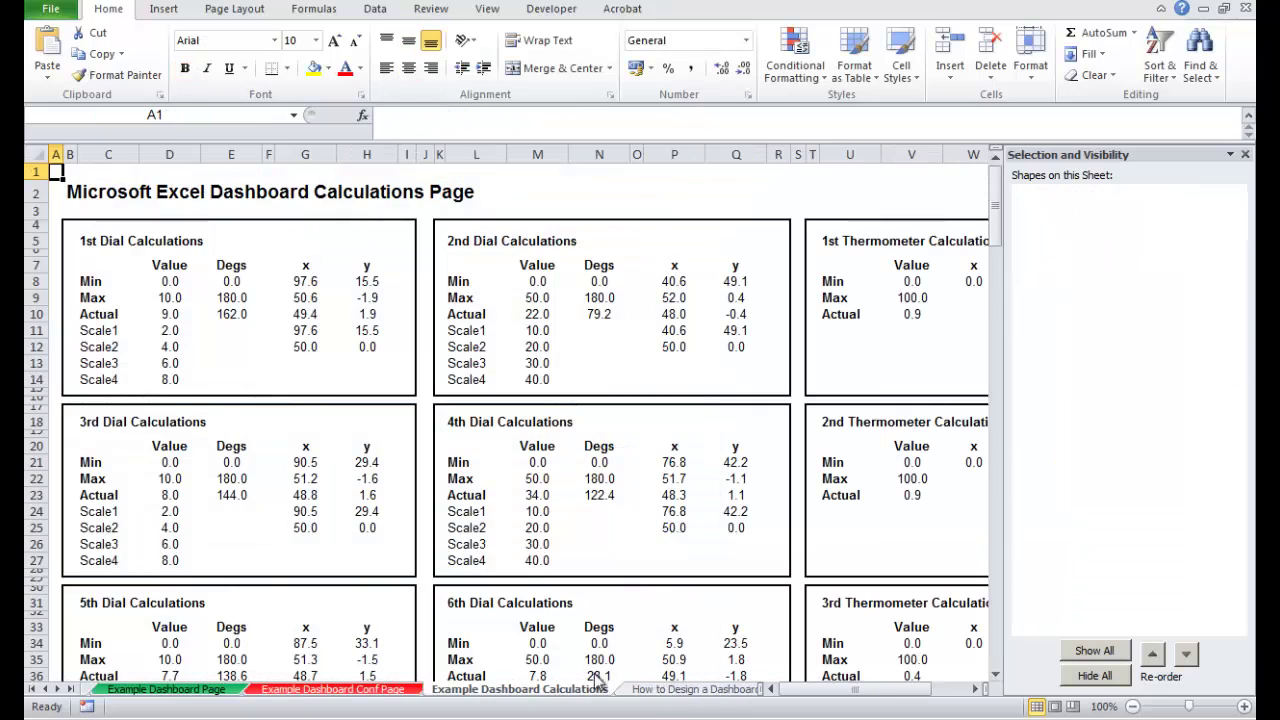
{"action": "left_click", "coordinate": [170, 314]}
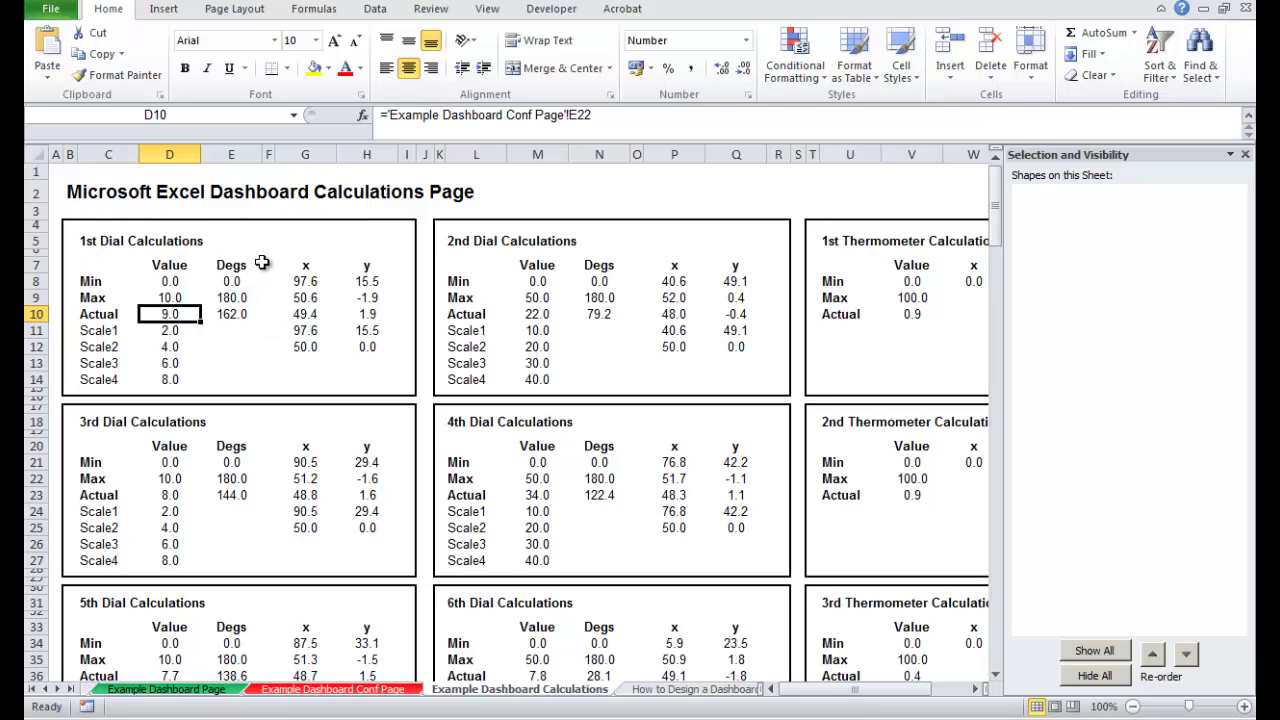
{"action": "left_click", "coordinate": [169, 495]}
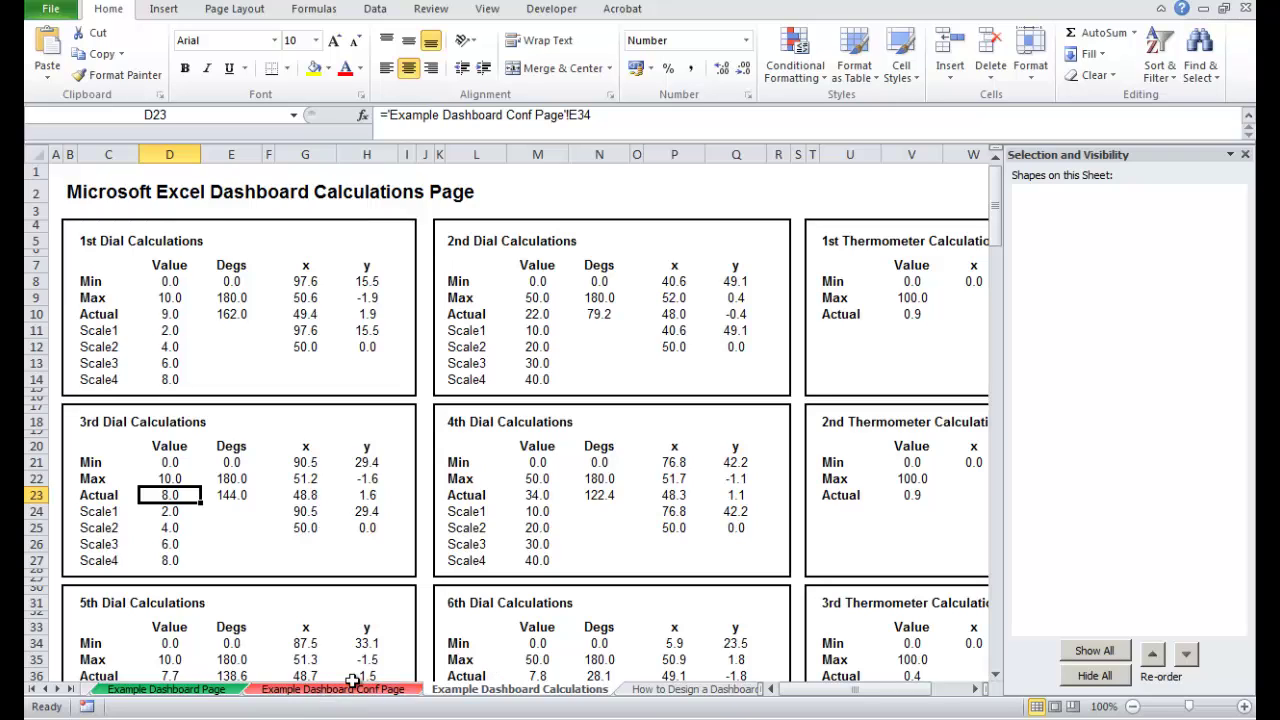
{"action": "left_click", "coordinate": [198, 692]}
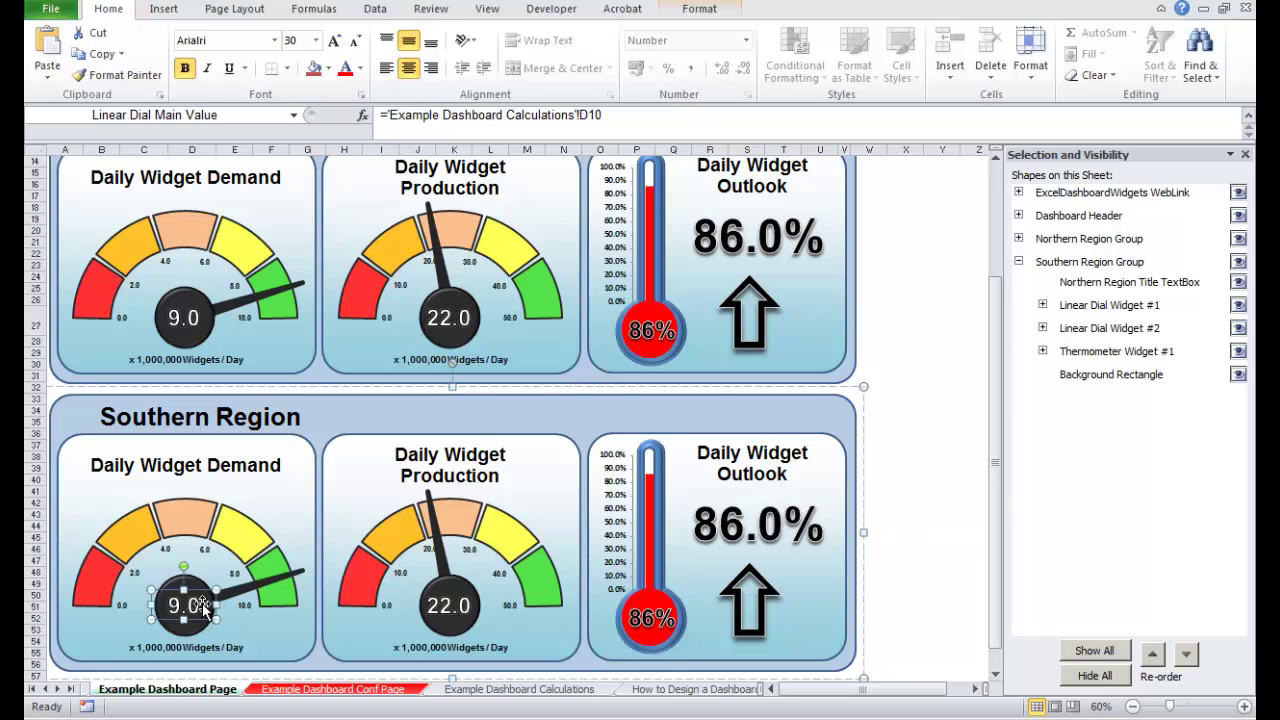
Link the main value of the Southern Region's Daily Widget Demand dial to the 3rd dial's Actual value, cell D23 on Example Dashboard Calculations
{"action": "triple_click", "coordinate": [631, 115]}
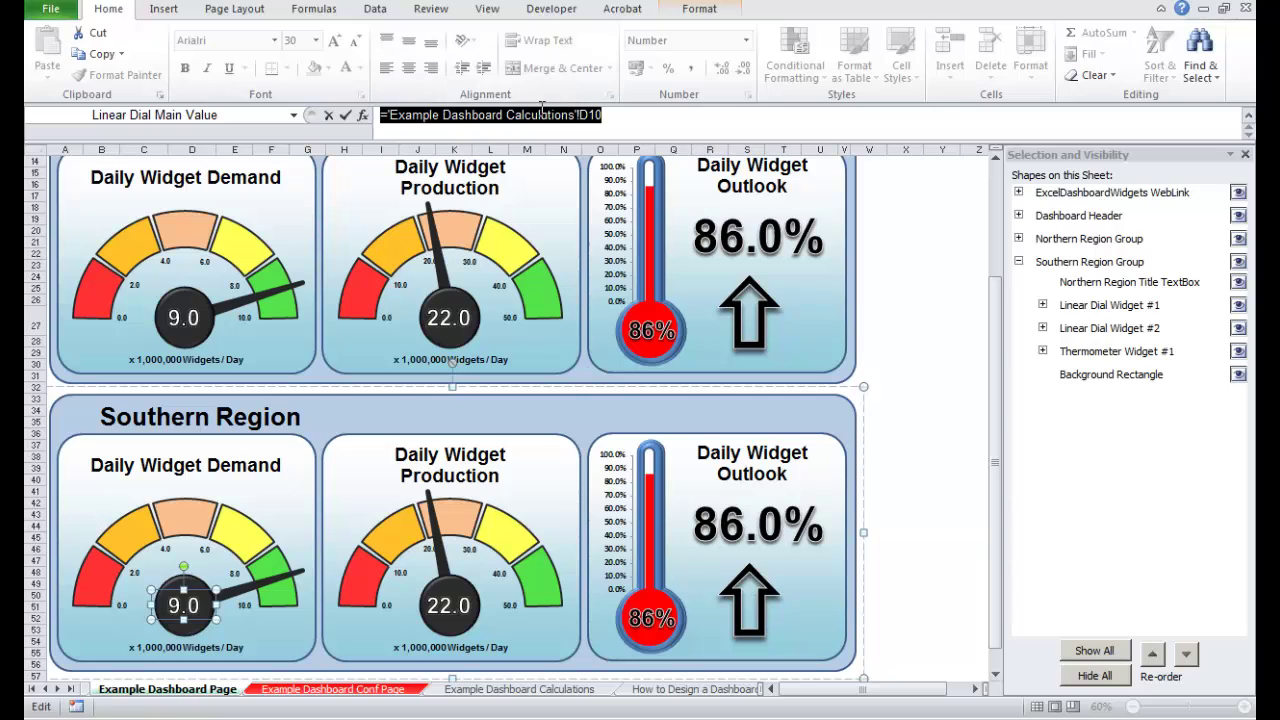
{"action": "type", "text": "="}
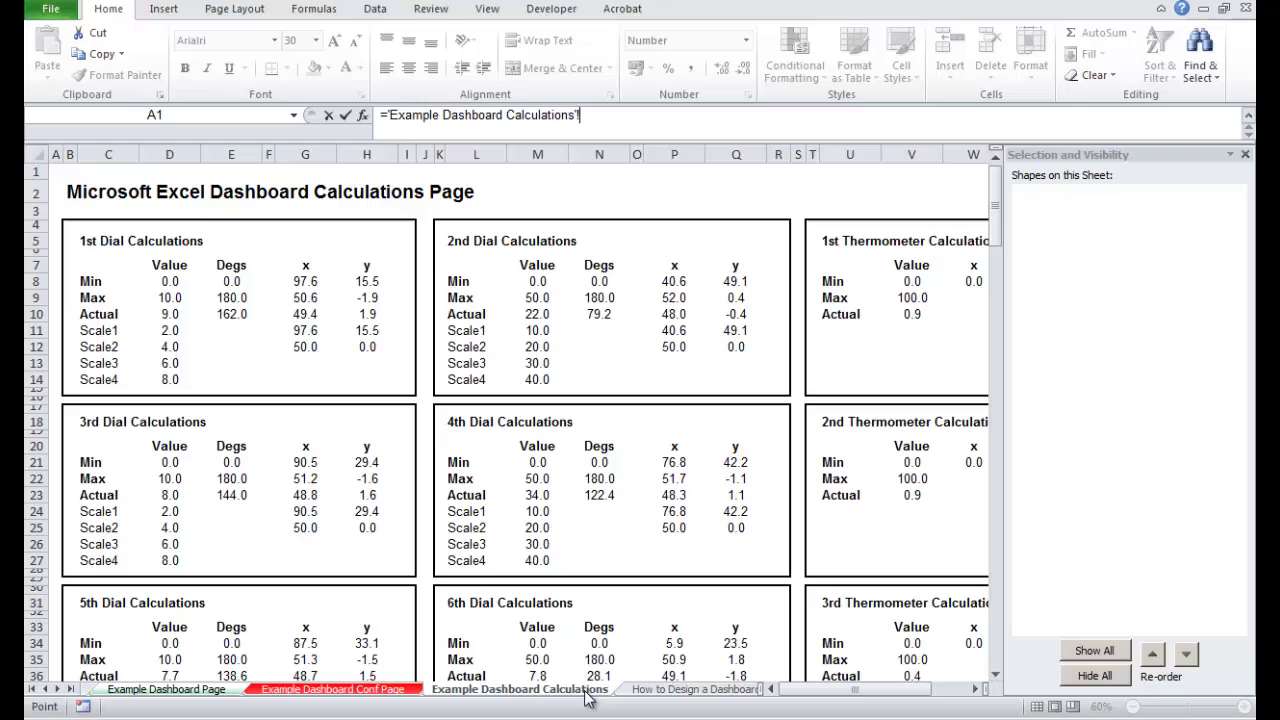
{"action": "left_click", "coordinate": [170, 494]}
{"action": "key", "text": "Return"}
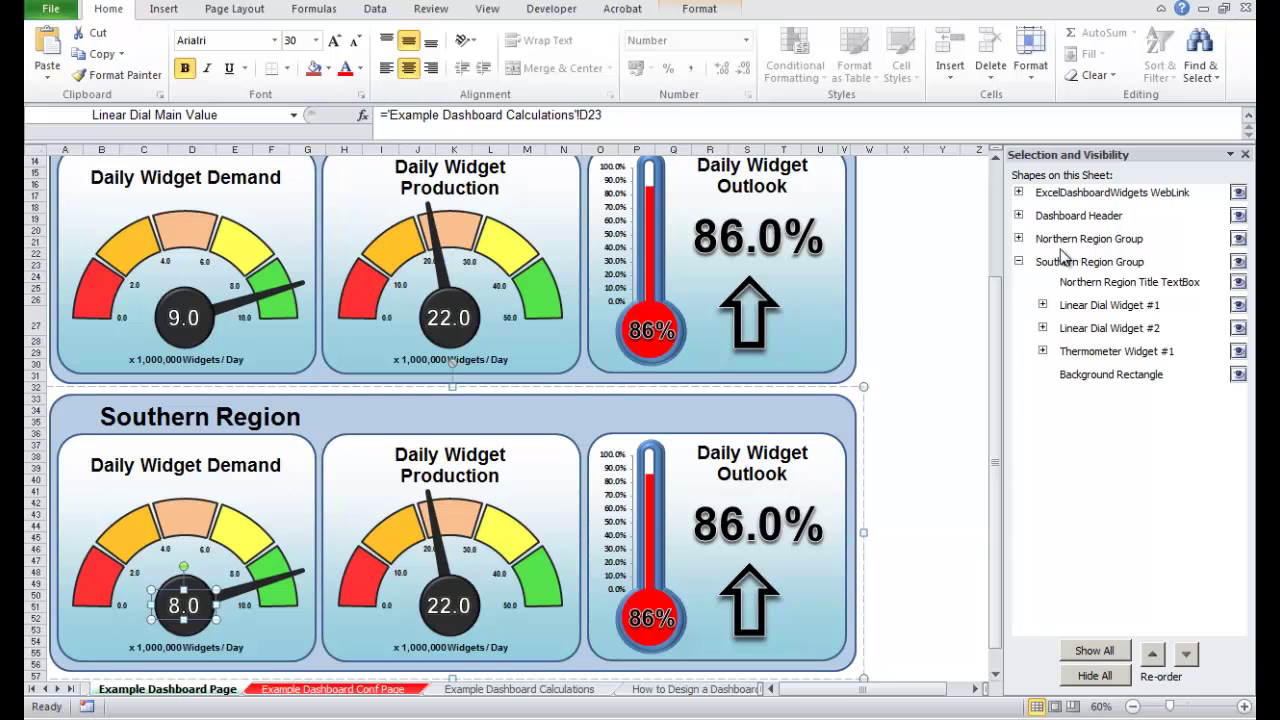
Expand the Southern Region's Linear Dial Widget #1 in the shape list and link its Dial Scale Value #1 to calculation cell D21
{"action": "left_click", "coordinate": [1043, 305]}
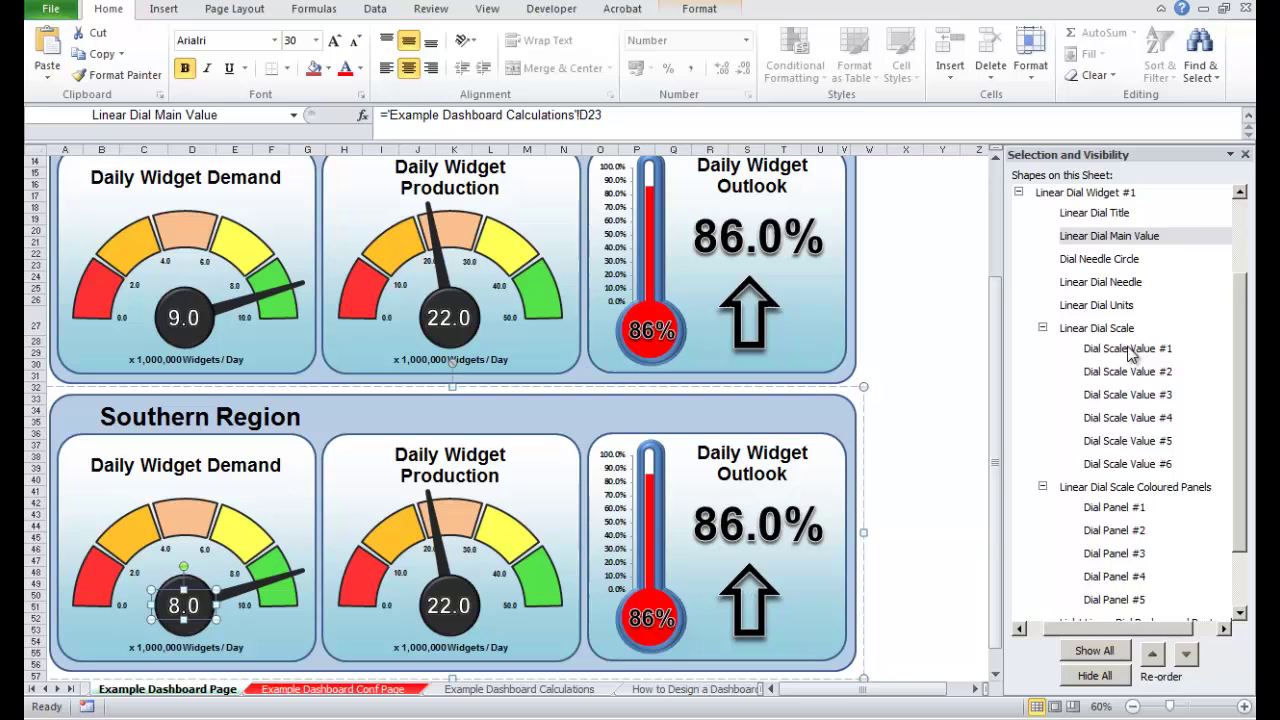
{"action": "left_click", "coordinate": [1120, 349]}
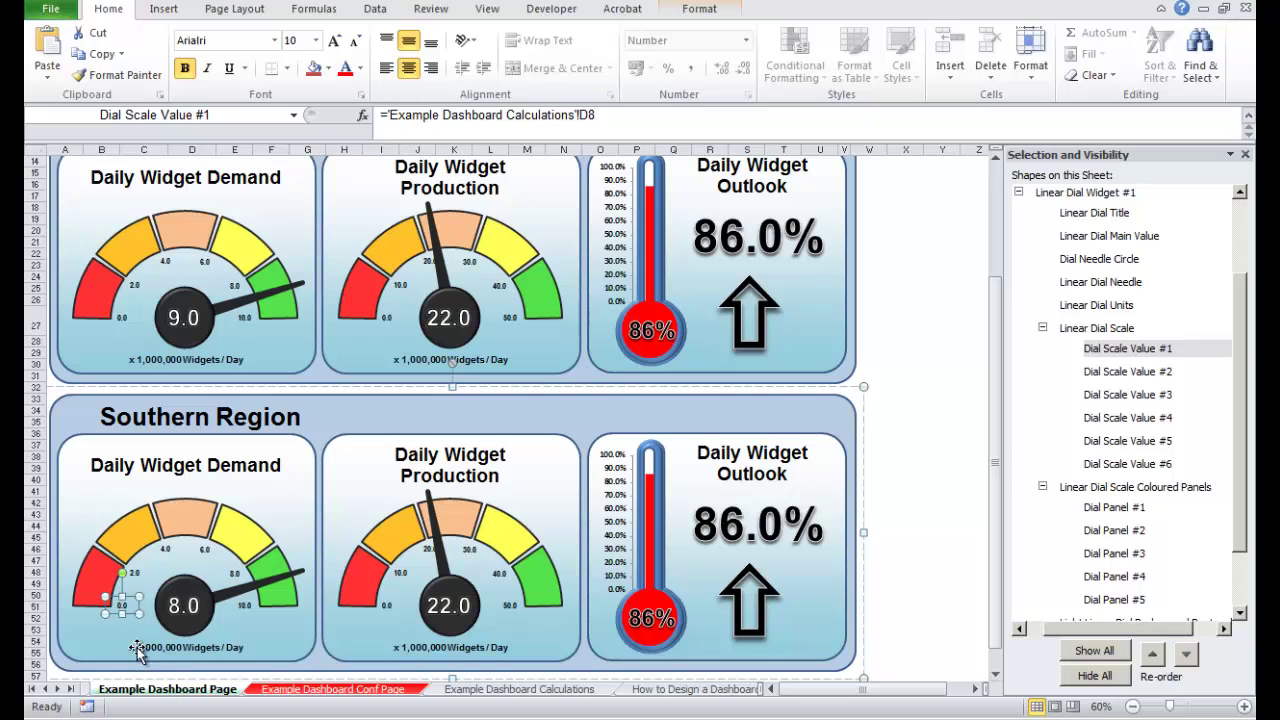
{"action": "triple_click", "coordinate": [576, 112]}
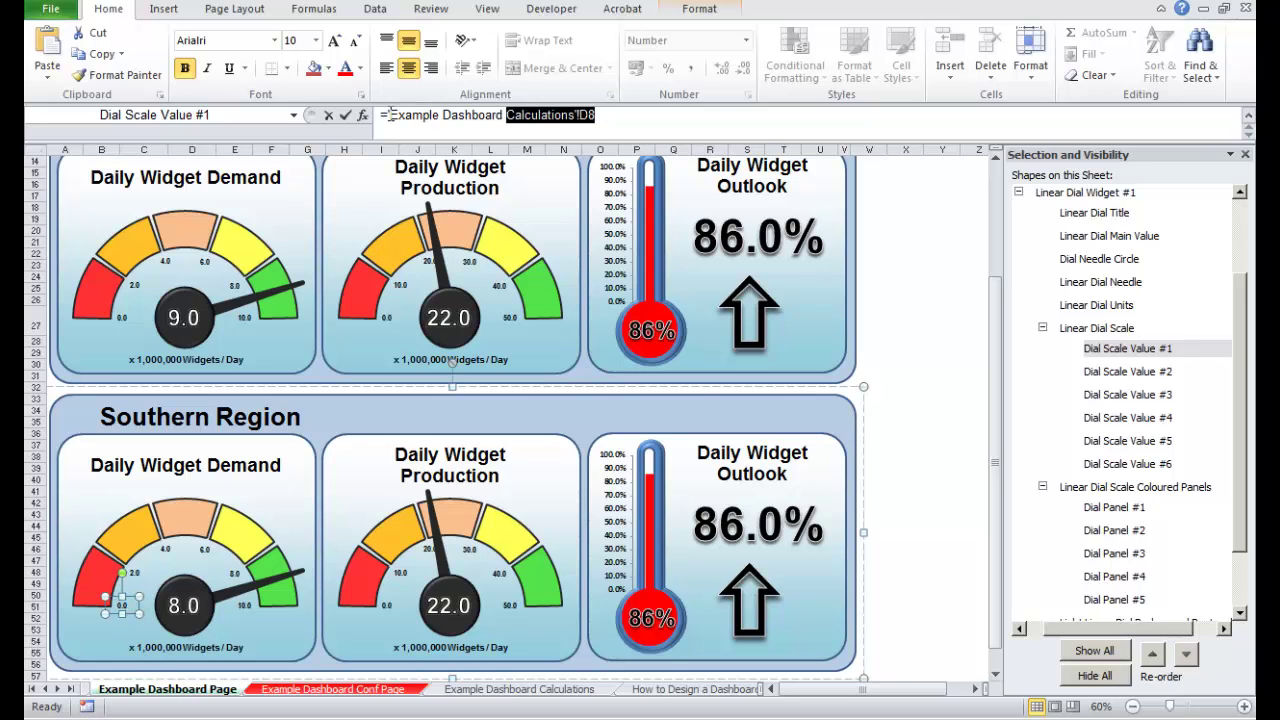
{"action": "type", "text": "="}
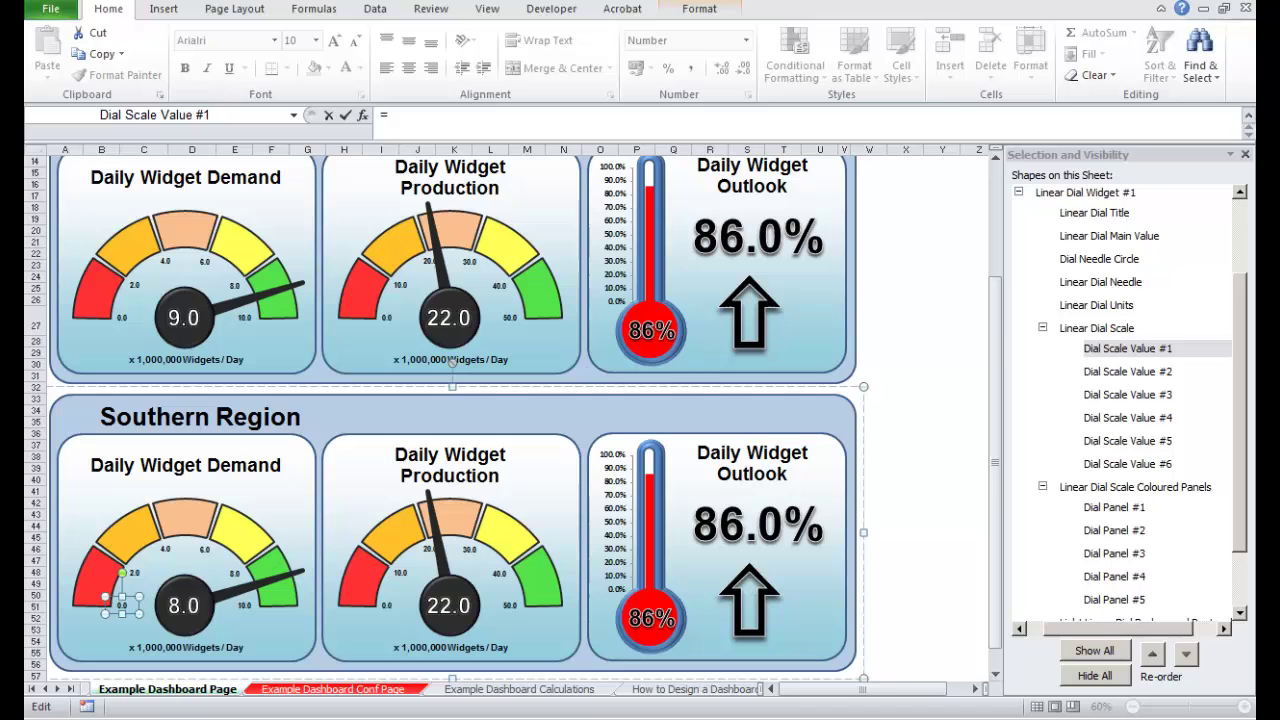
{"action": "left_click", "coordinate": [549, 691]}
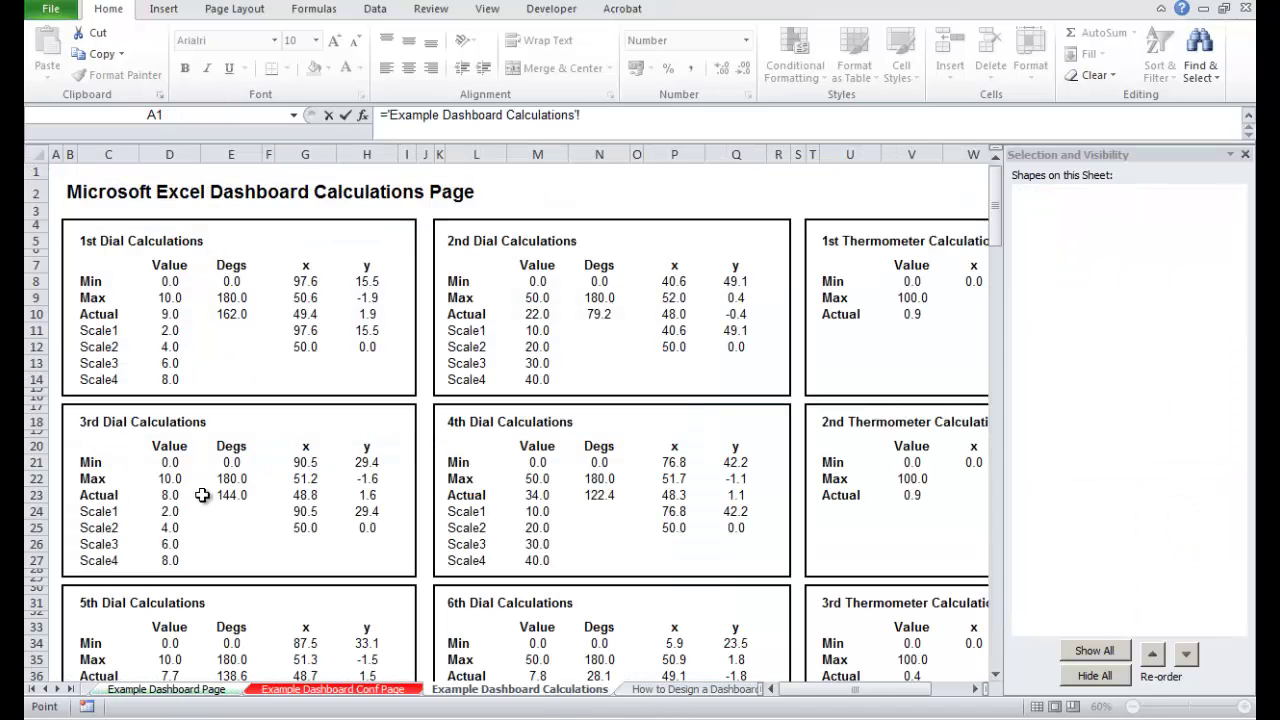
{"action": "left_click", "coordinate": [173, 461]}
{"action": "key", "text": "Return"}
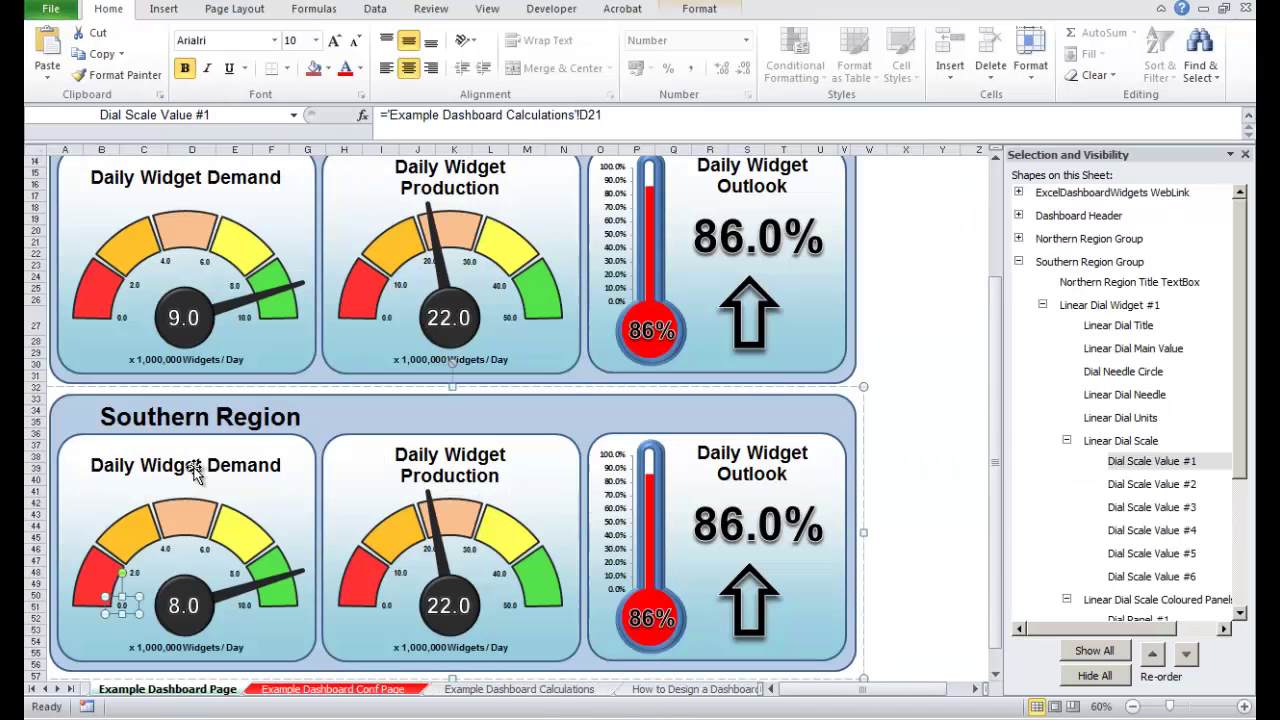
Link Dial Scale Value #2 of the Southern Region's demand dial to the 3rd dial's Scale1 value, calculation cell D24
{"action": "left_click", "coordinate": [1125, 484]}
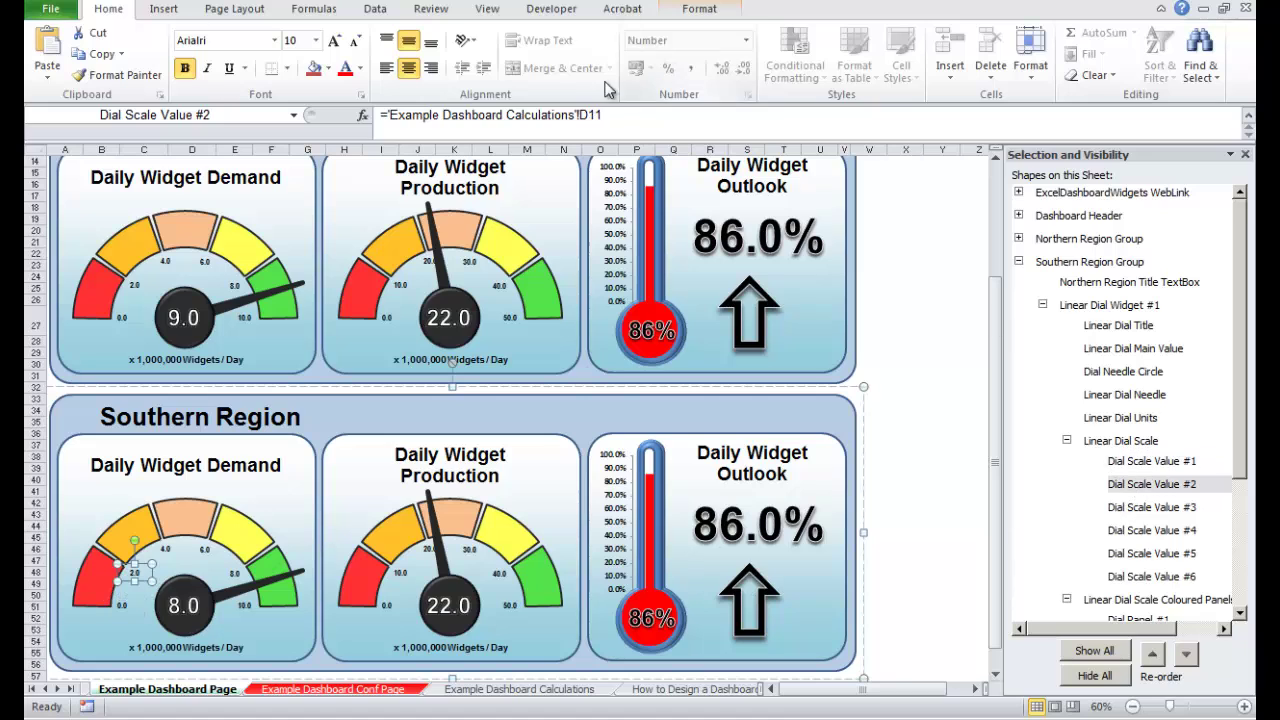
{"action": "left_click", "coordinate": [421, 115]}
{"action": "type", "text": "="}
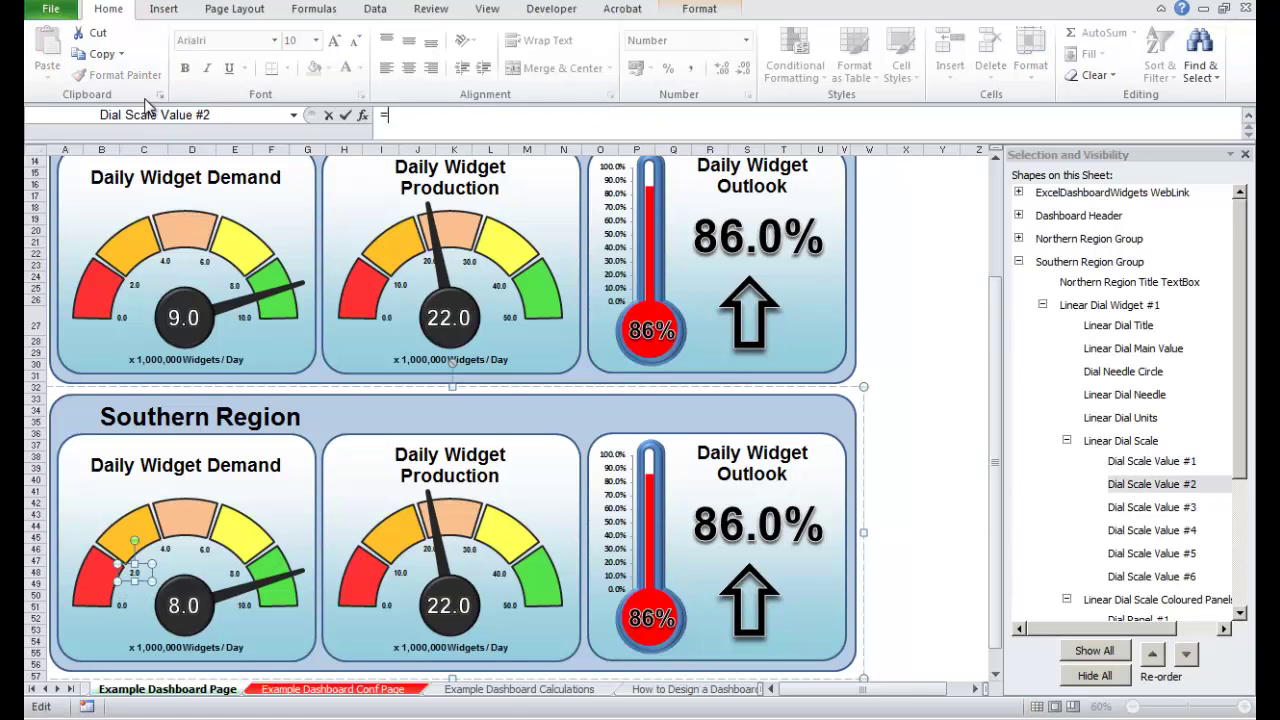
{"action": "left_click", "coordinate": [510, 689]}
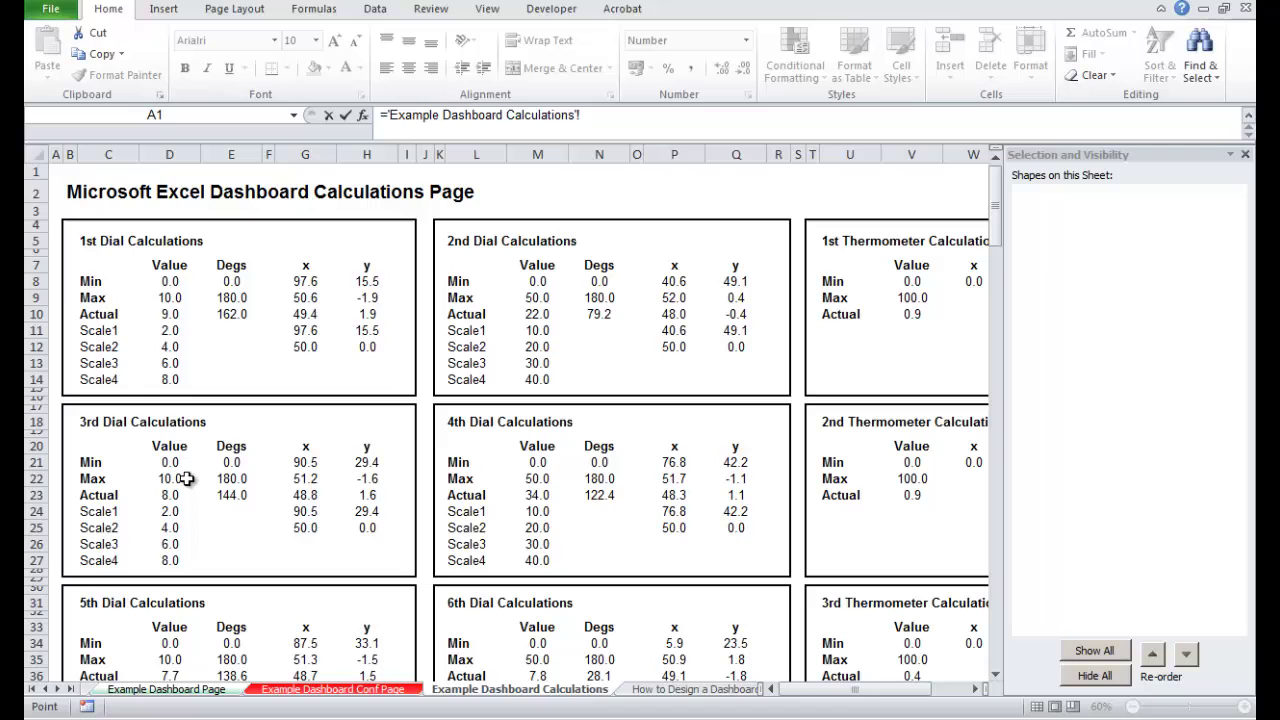
{"action": "left_click", "coordinate": [170, 511]}
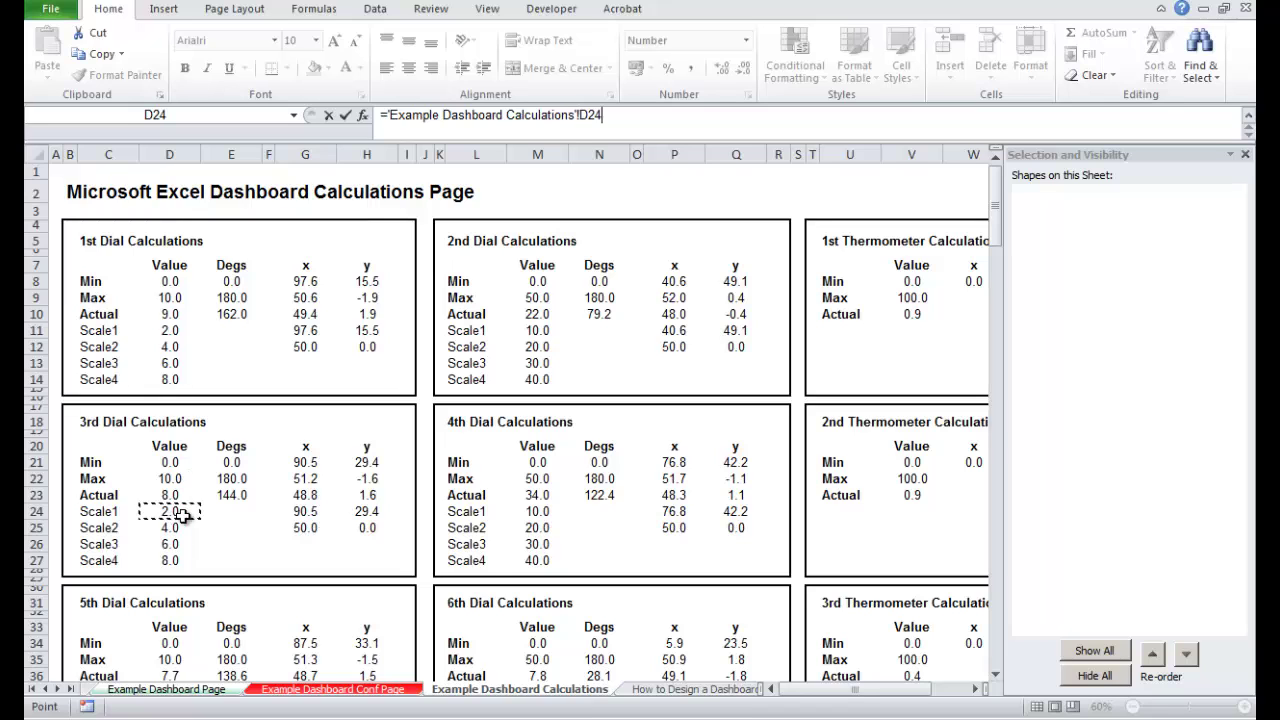
{"action": "key", "text": "Return"}
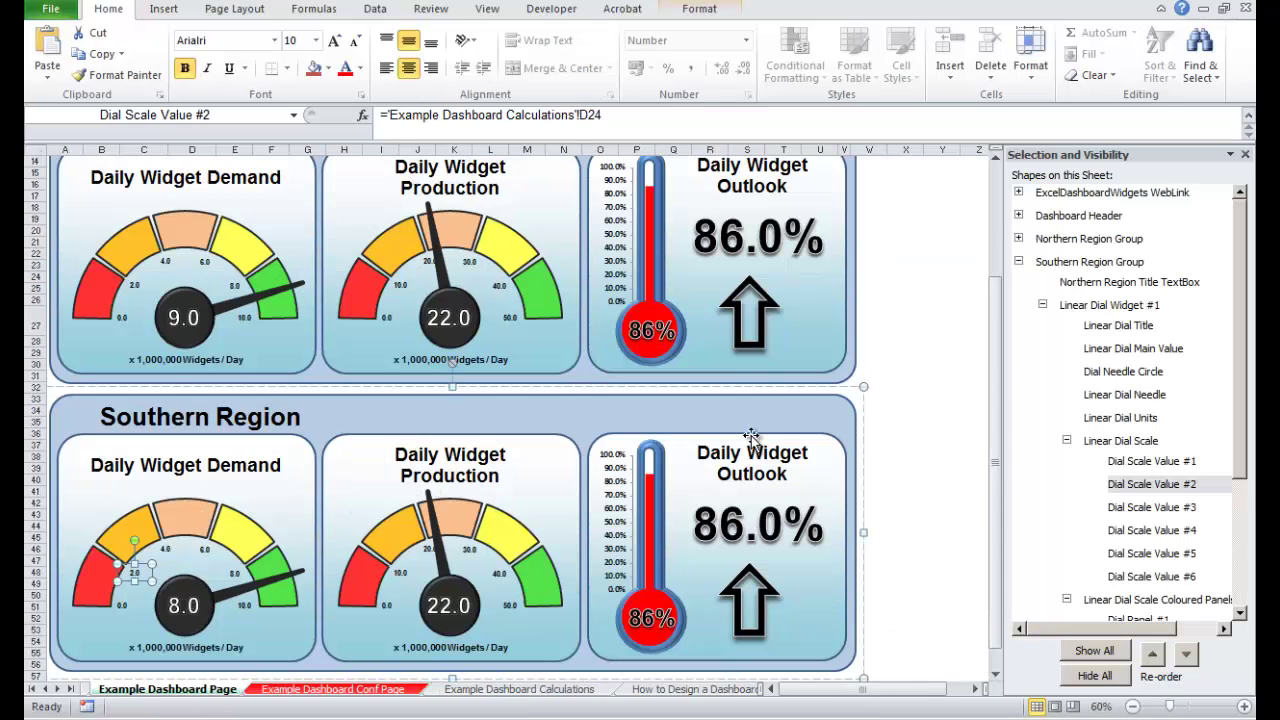
Link Dial Scale Value #3 of the Southern Region's demand dial to the 3rd dial's Scale2 value, calculation cell D25
{"action": "left_click", "coordinate": [1172, 510]}
{"action": "left_click_drag", "start_coordinate": [606, 115], "coordinate": [370, 113]}
{"action": "type", "text": "="}
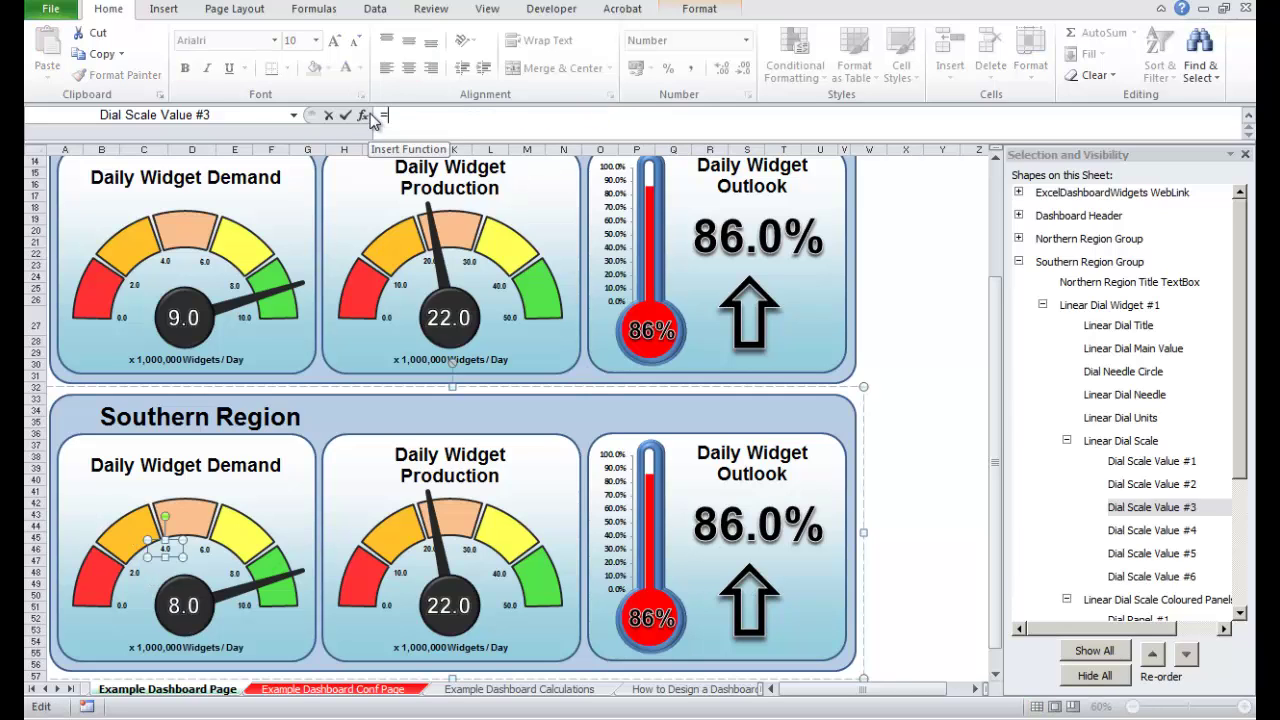
{"action": "left_click", "coordinate": [591, 692]}
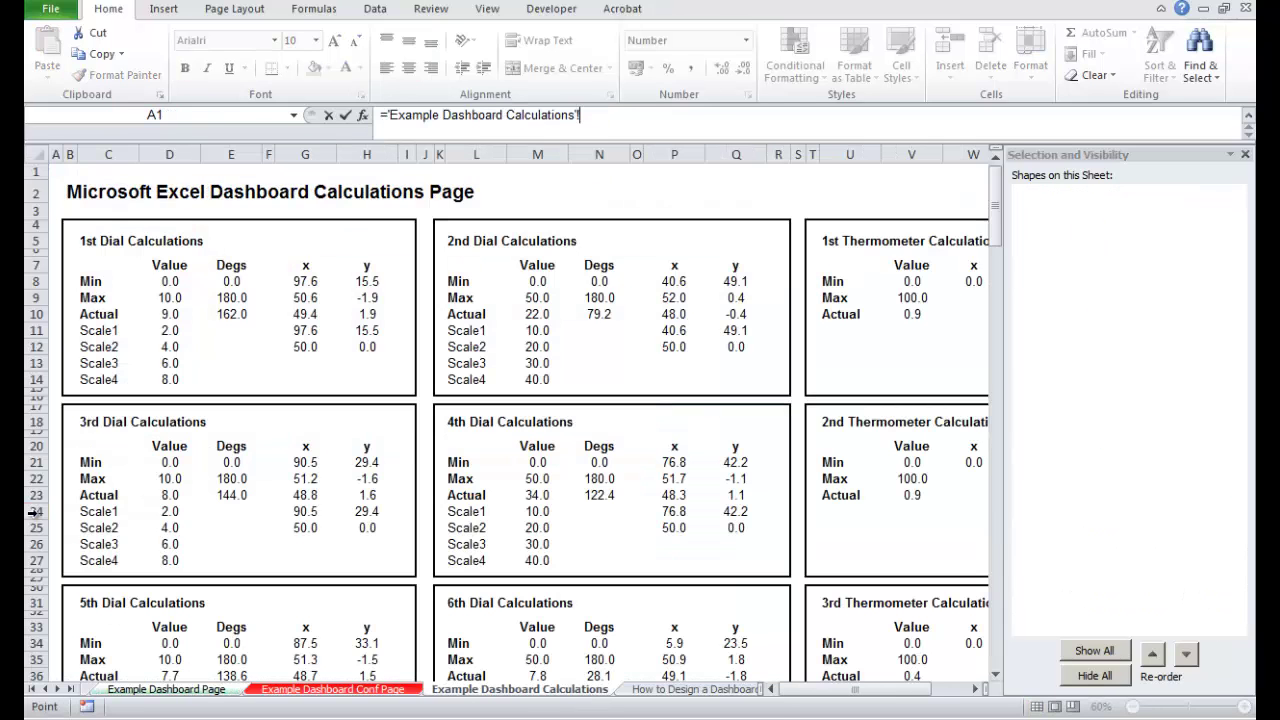
{"action": "left_click", "coordinate": [171, 528]}
{"action": "key", "text": "Return"}
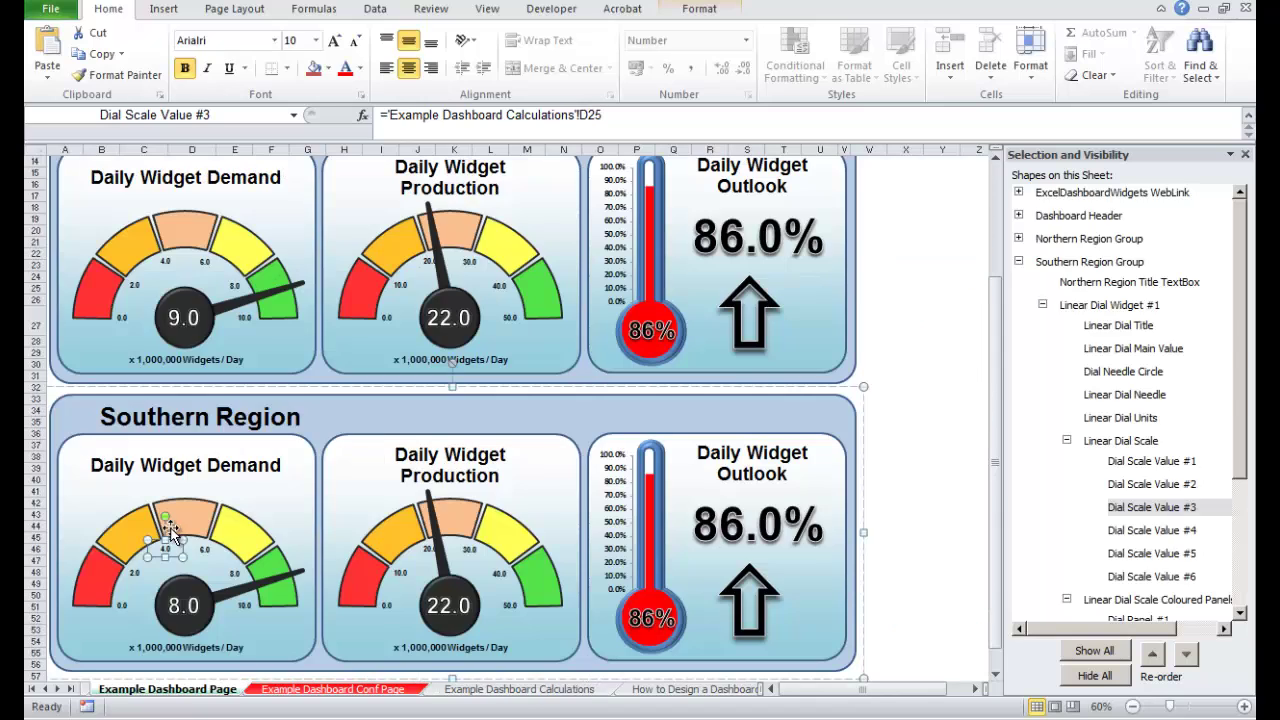
Link Dial Scale Value #4 of the Southern Region's demand dial to the 3rd dial's Scale3 value, calculation cell D26
{"action": "left_click", "coordinate": [1152, 531]}
{"action": "left_click_drag", "start_coordinate": [604, 114], "coordinate": [389, 114]}
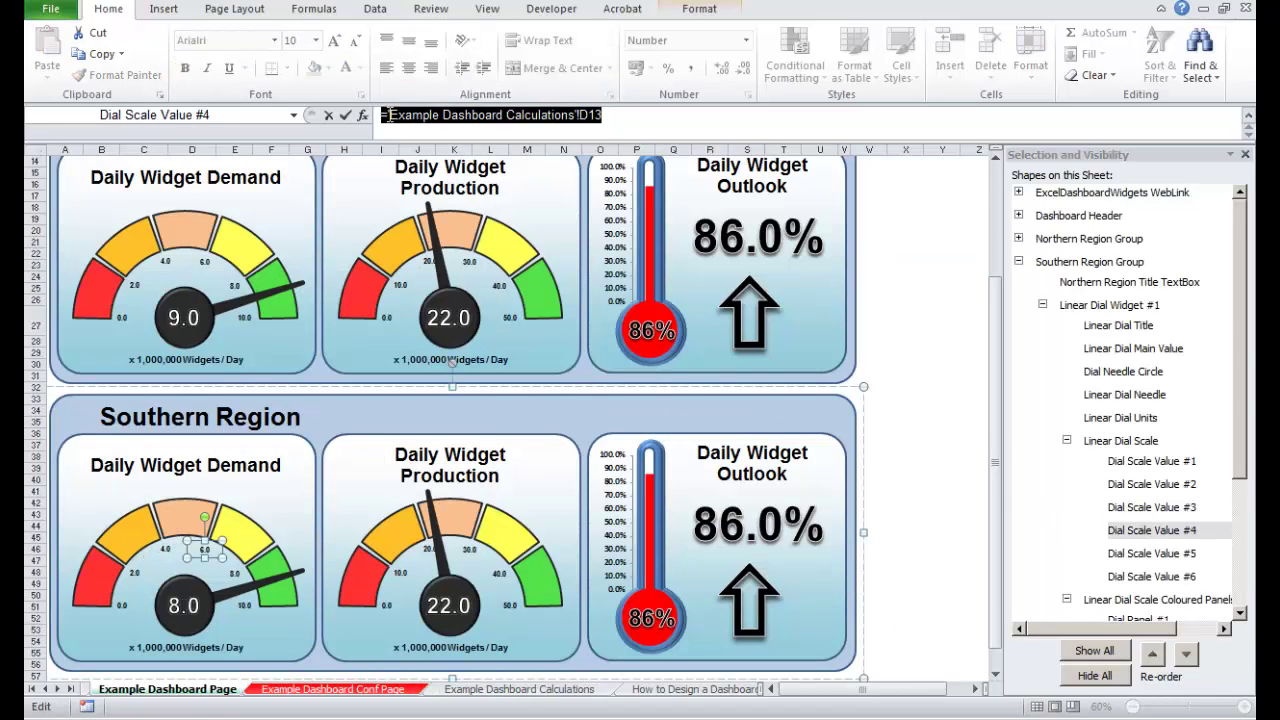
{"action": "key", "text": "BackSpace"}
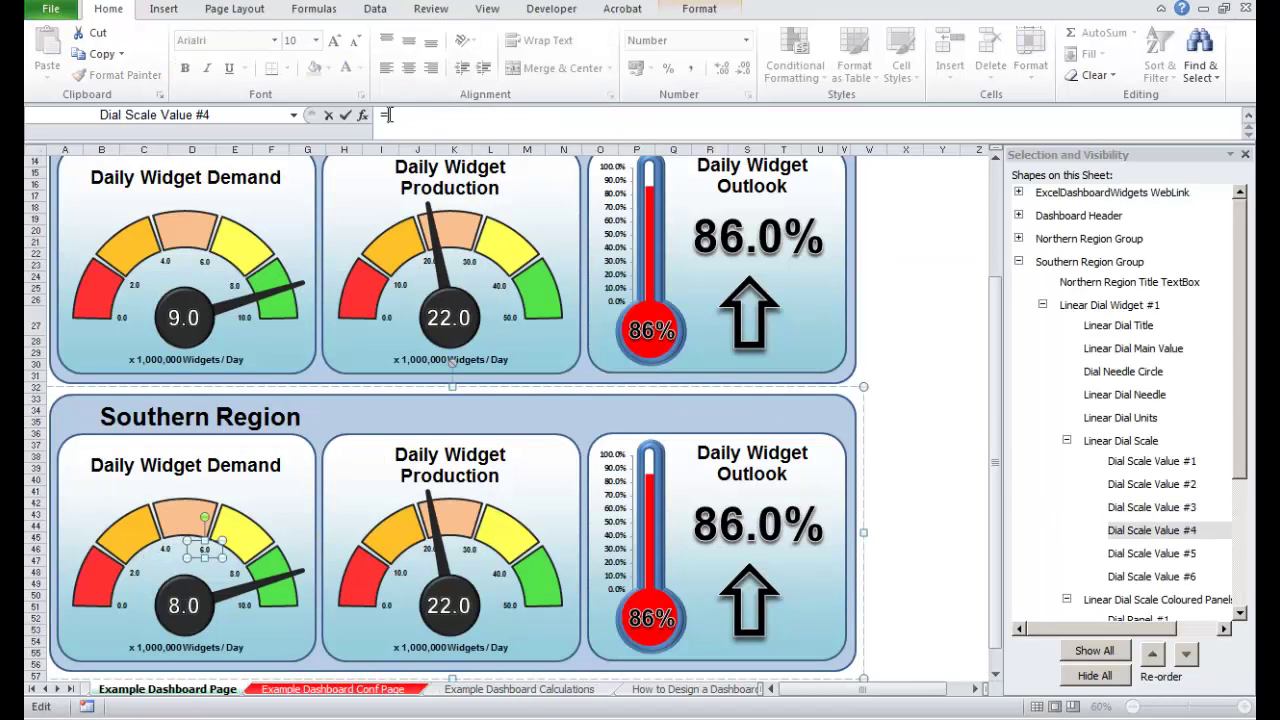
{"action": "left_click", "coordinate": [575, 692]}
{"action": "left_click", "coordinate": [170, 543]}
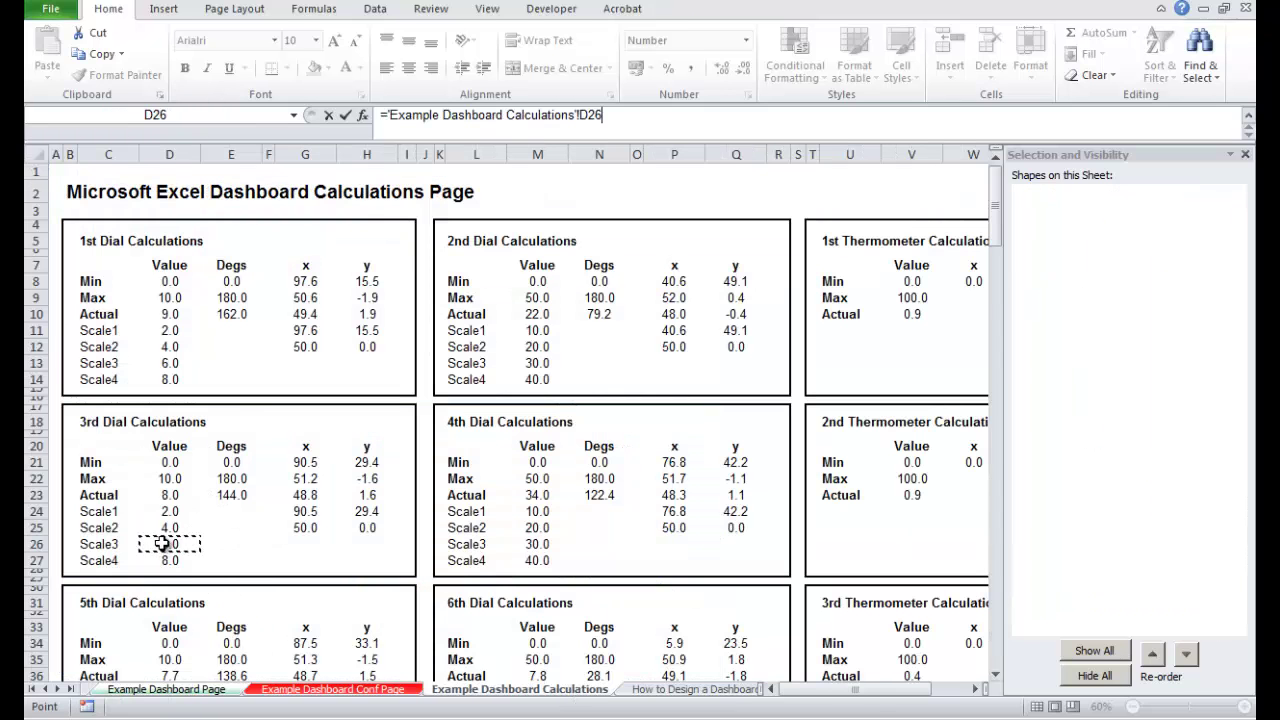
{"action": "key", "text": "Return"}
{"action": "left_click_drag", "start_coordinate": [619, 110], "coordinate": [386, 112]}
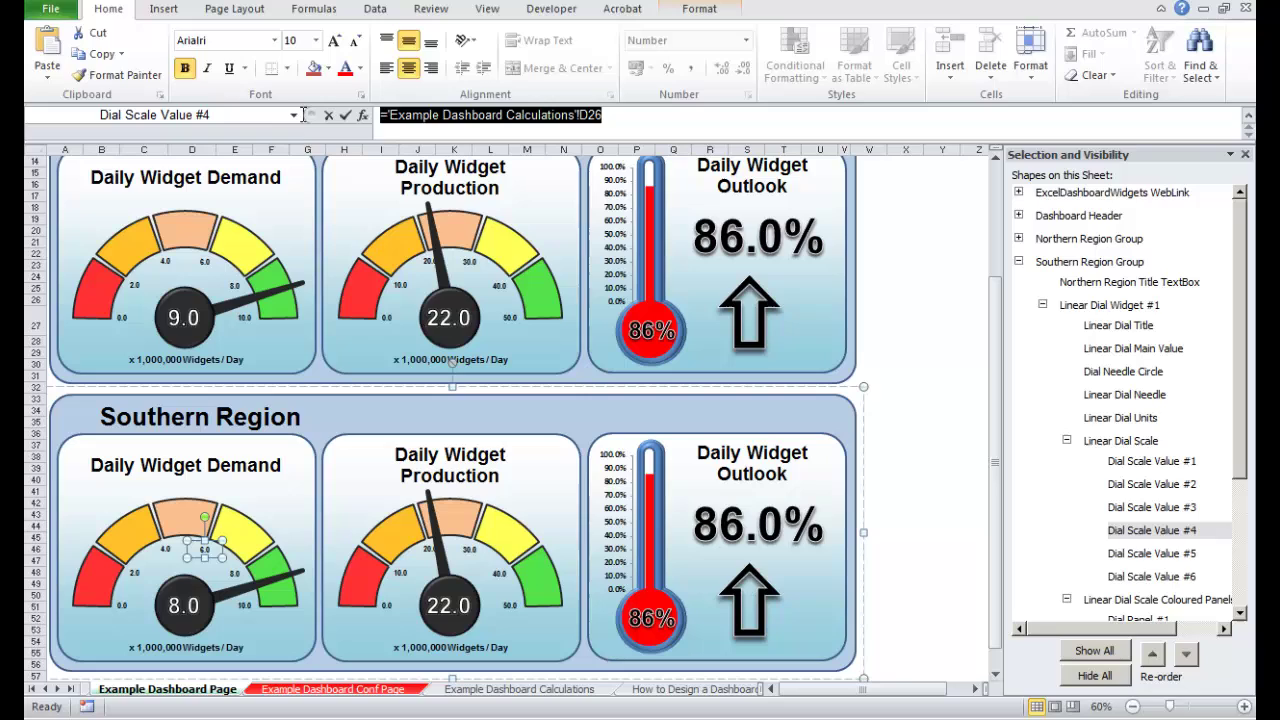
{"action": "key", "text": "BackSpace"}
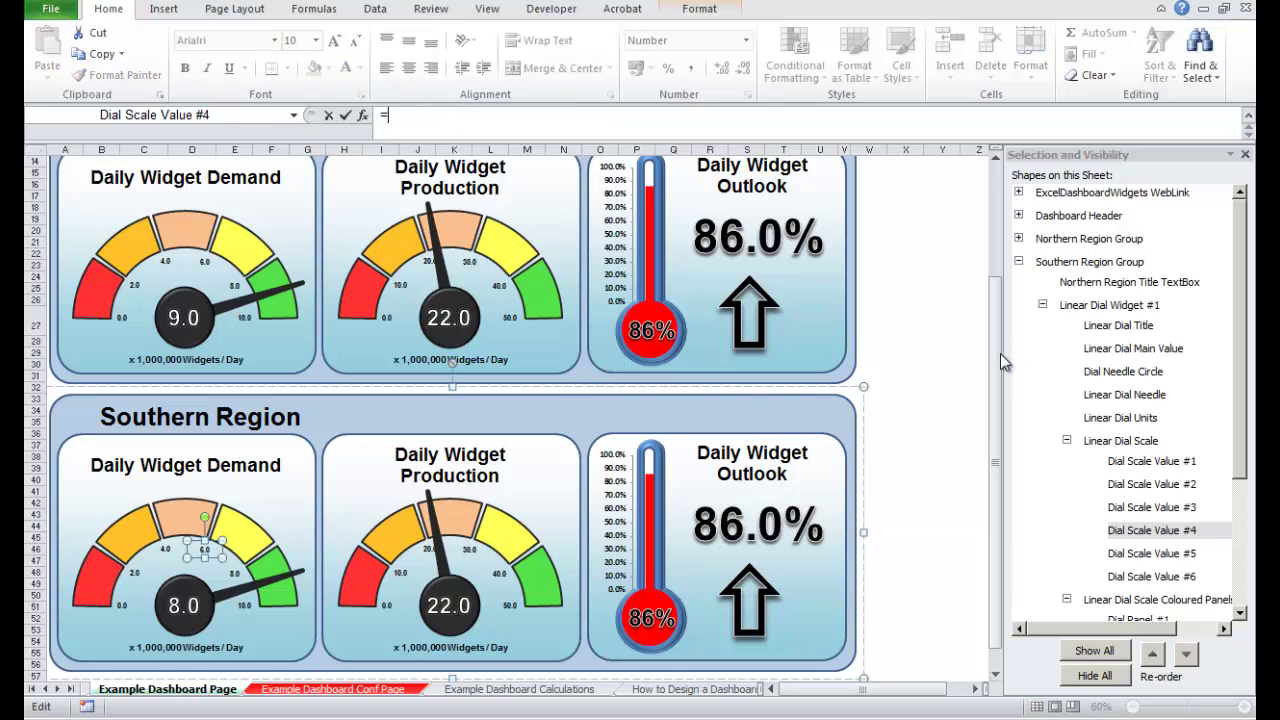
{"action": "key", "text": "Escape"}
Link Dial Scale Value #5 of the Southern Region's demand dial to the 3rd dial's Scale4 value, calculation cell D27
{"action": "left_click", "coordinate": [1188, 557]}
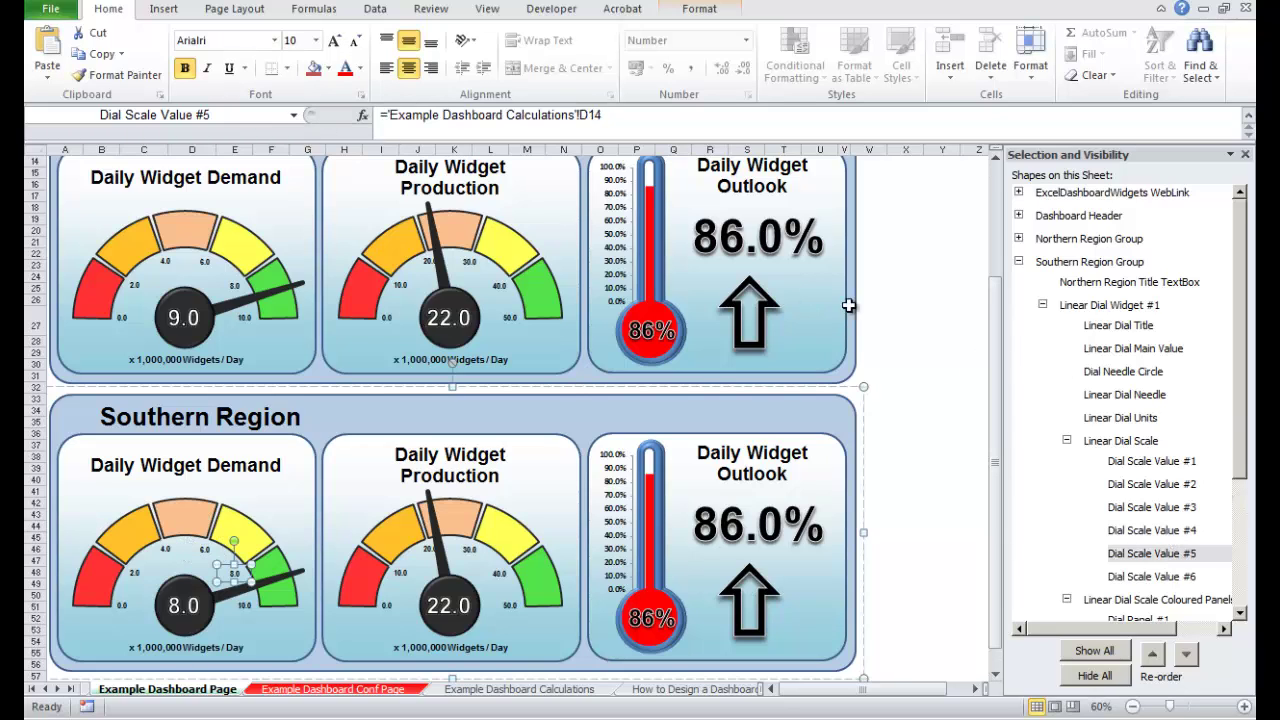
{"action": "left_click_drag", "start_coordinate": [620, 114], "coordinate": [372, 107]}
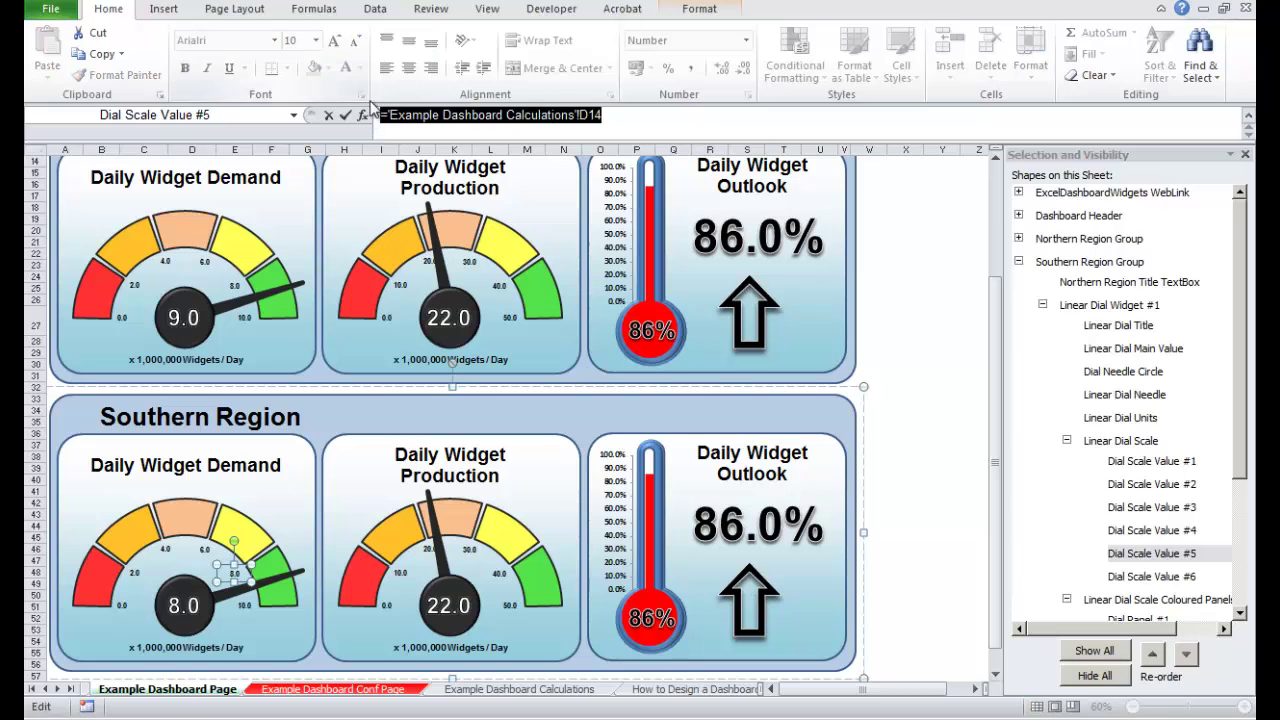
{"action": "key", "text": "BackSpace"}
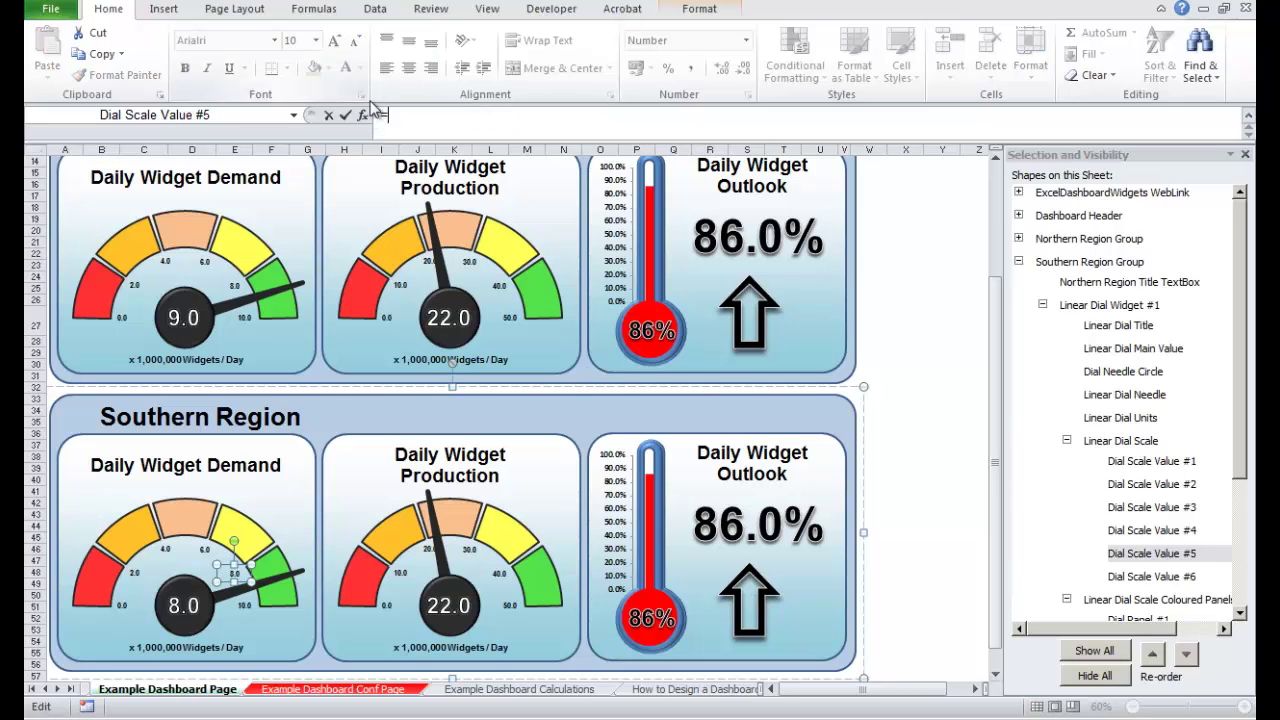
{"action": "left_click", "coordinate": [537, 692]}
{"action": "left_click", "coordinate": [174, 560]}
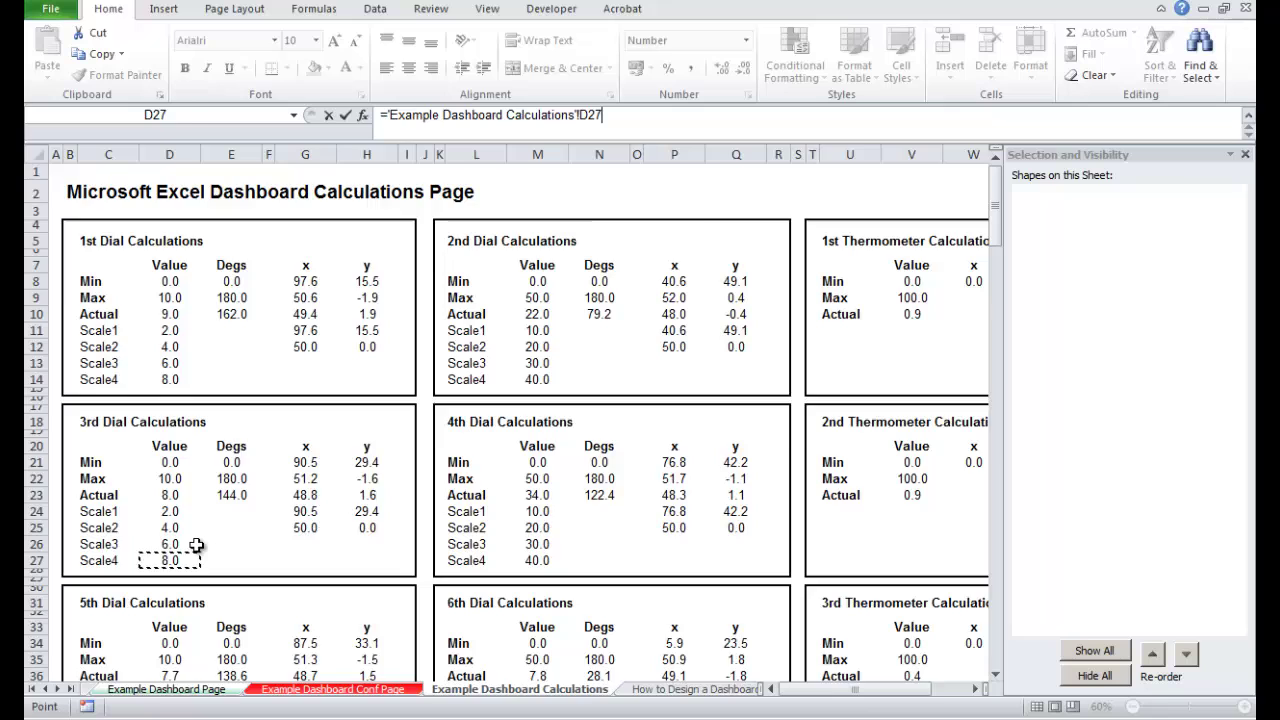
{"action": "key", "text": "Return"}
Link Dial Scale Value #6 of the Southern Region's demand dial to the 3rd dial's Max value, cell D22, and clear the shape selection
{"action": "left_click", "coordinate": [1148, 578]}
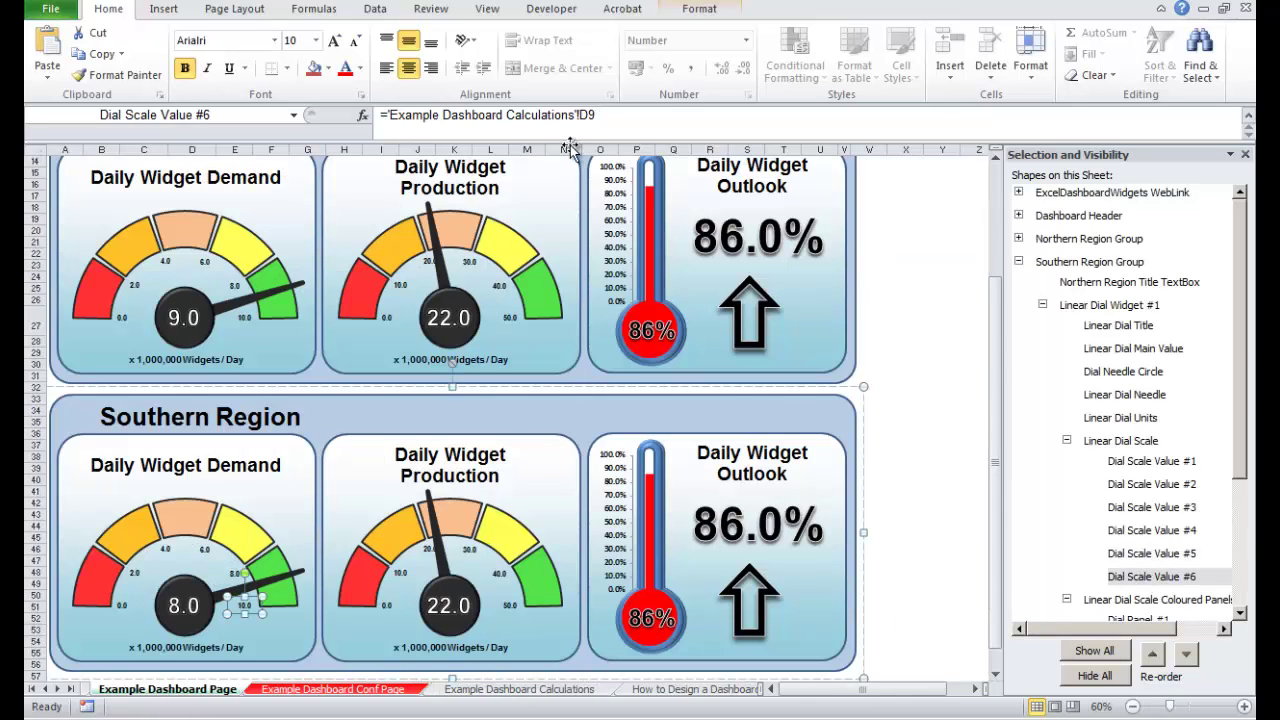
{"action": "left_click", "coordinate": [447, 119]}
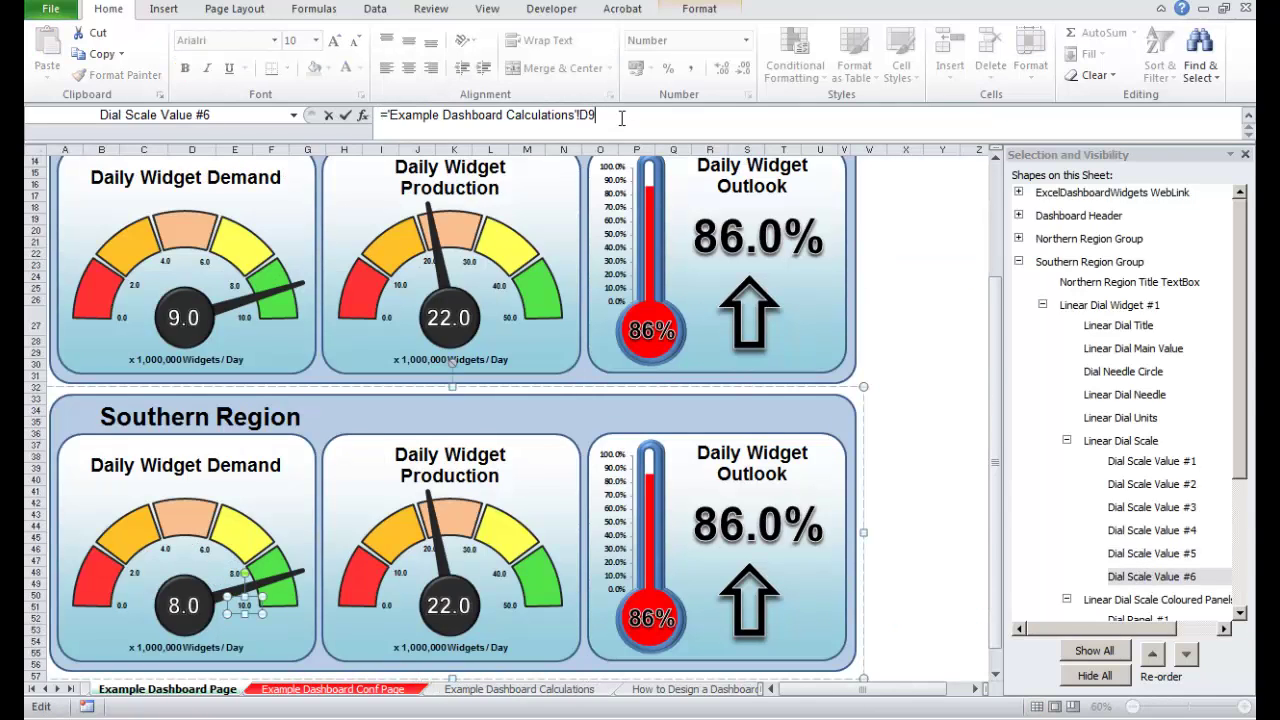
{"action": "left_click_drag", "start_coordinate": [622, 118], "coordinate": [386, 110]}
{"action": "type", "text": "="}
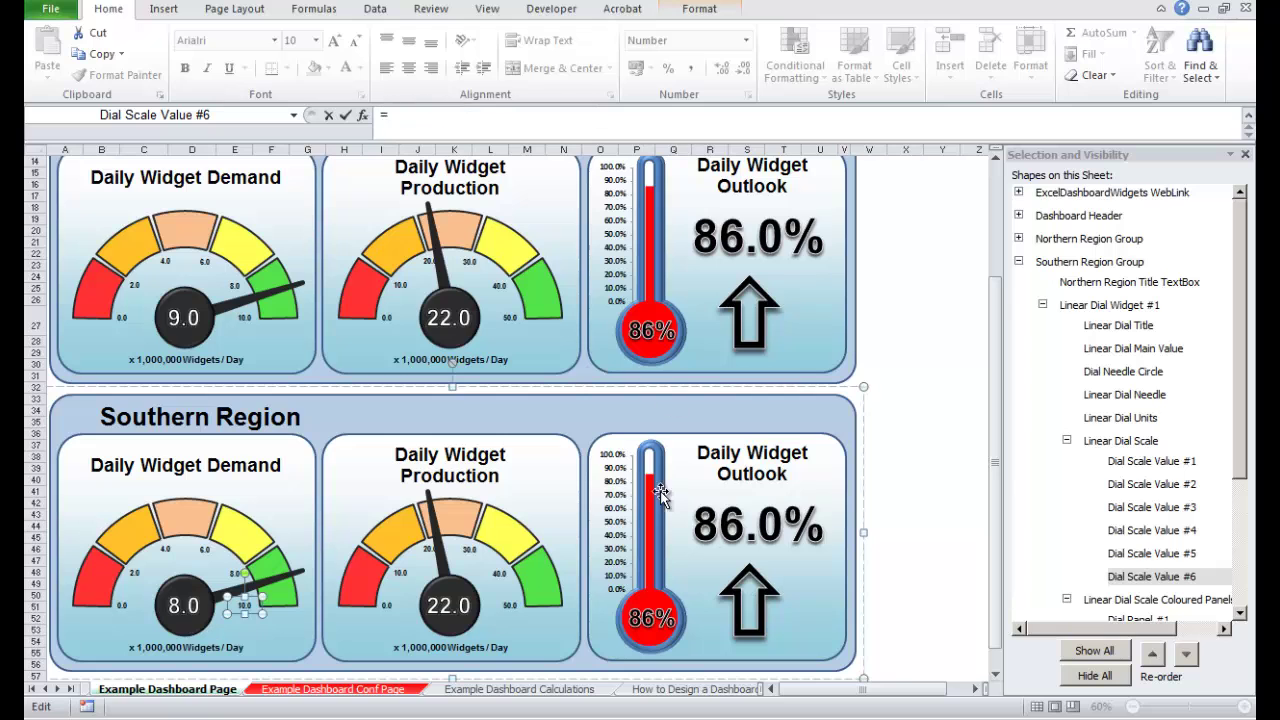
{"action": "left_click", "coordinate": [582, 689]}
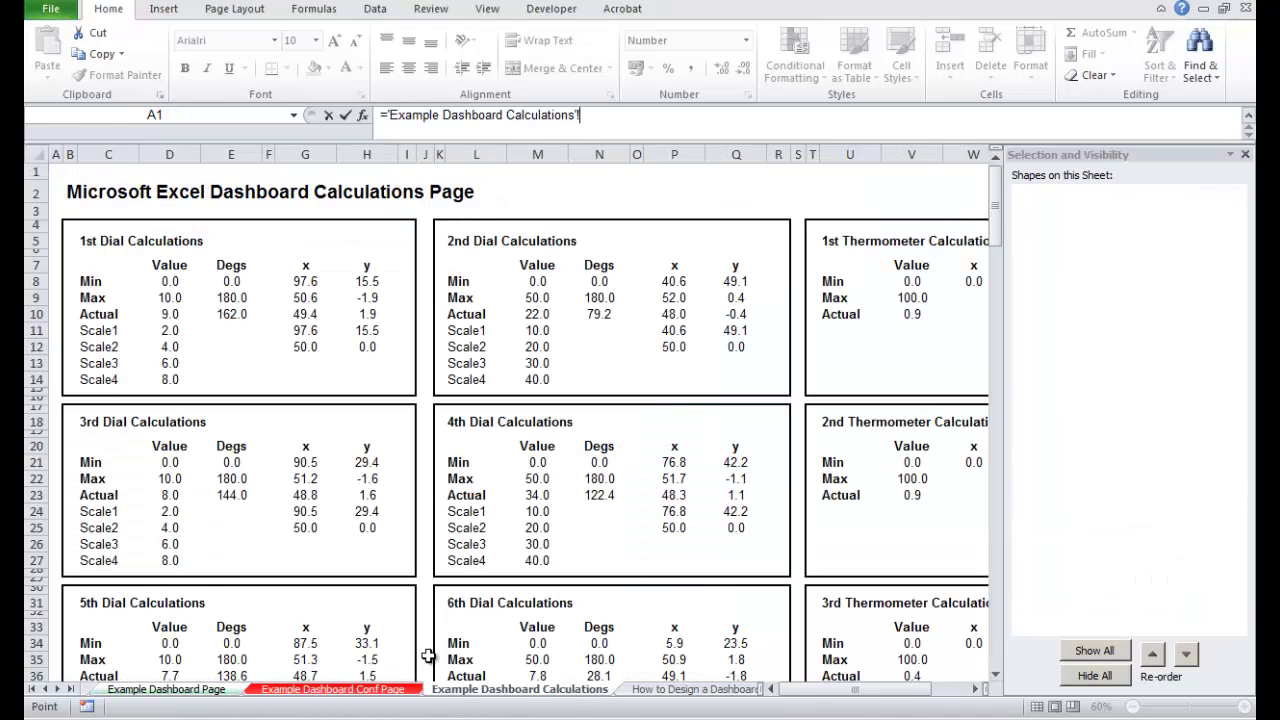
{"action": "left_click", "coordinate": [169, 478]}
{"action": "key", "text": "Return"}
{"action": "left_click", "coordinate": [905, 572]}
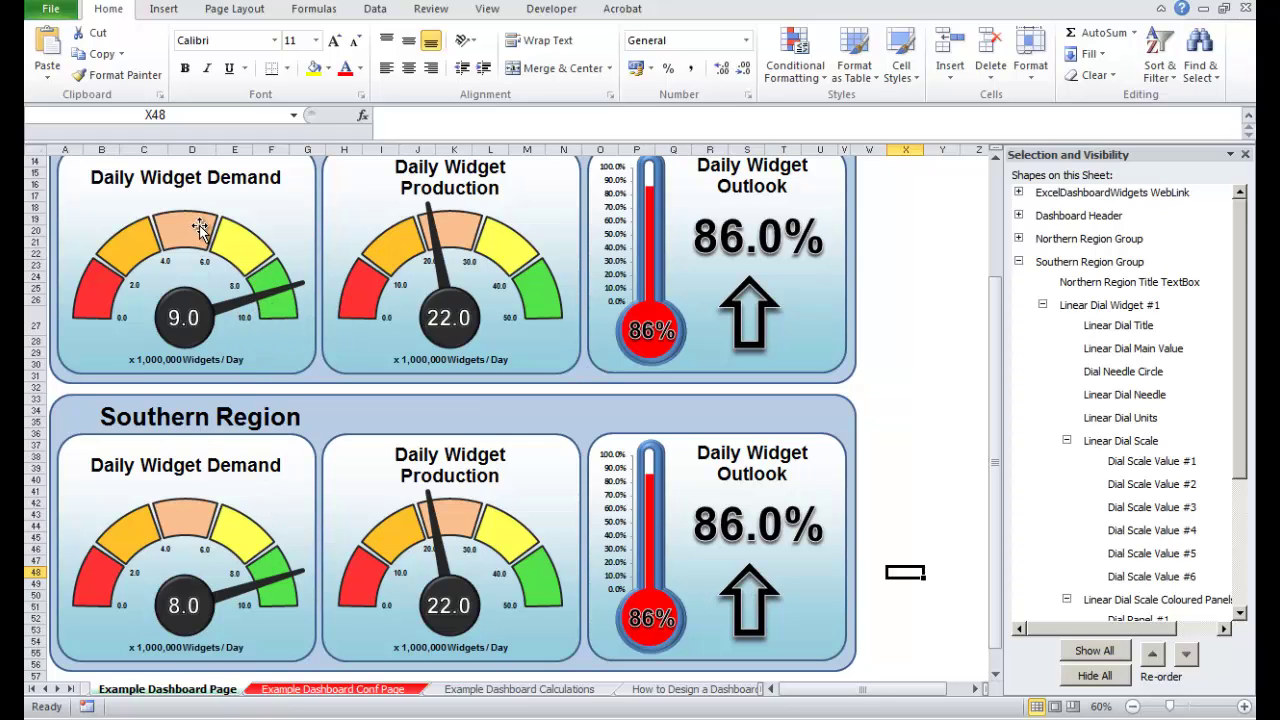
Set the chart data range of the Southern Region demand dial's needle to the 3rd dial's x and y calculations, G20:H25
{"action": "left_click", "coordinate": [238, 601]}
{"action": "left_click", "coordinate": [238, 601]}
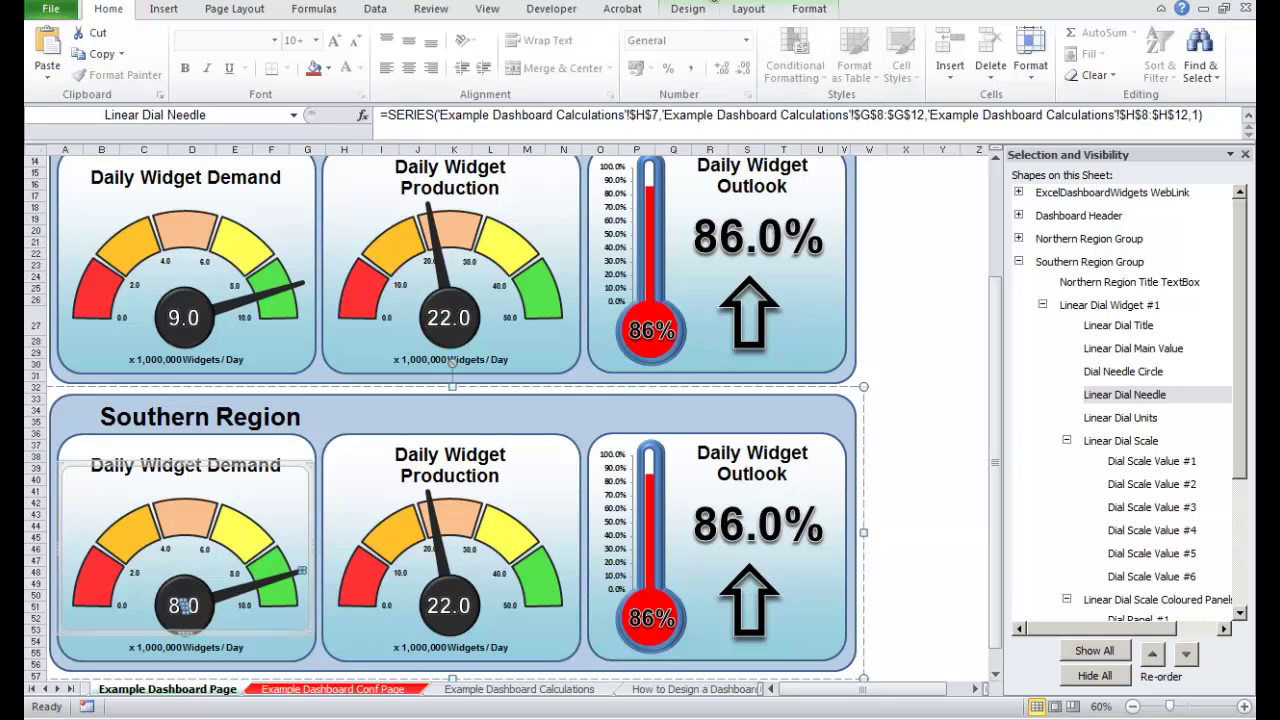
{"action": "left_click", "coordinate": [694, 10]}
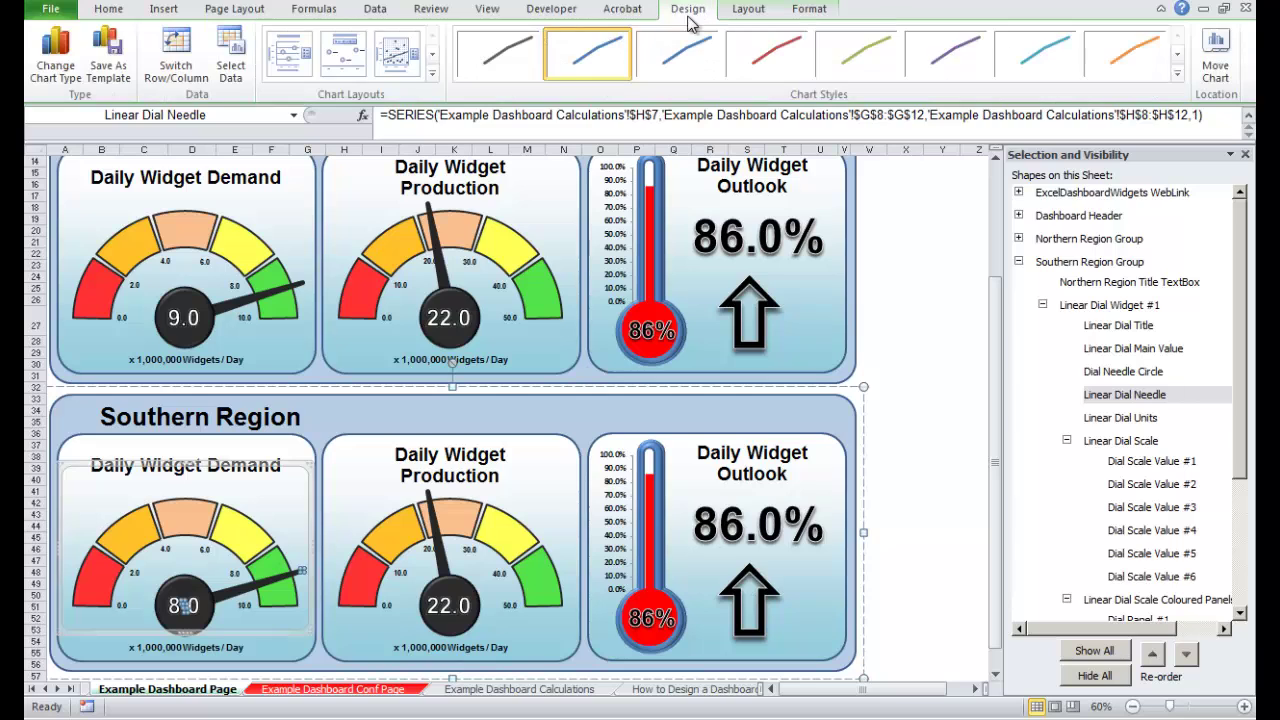
{"action": "left_click", "coordinate": [231, 62]}
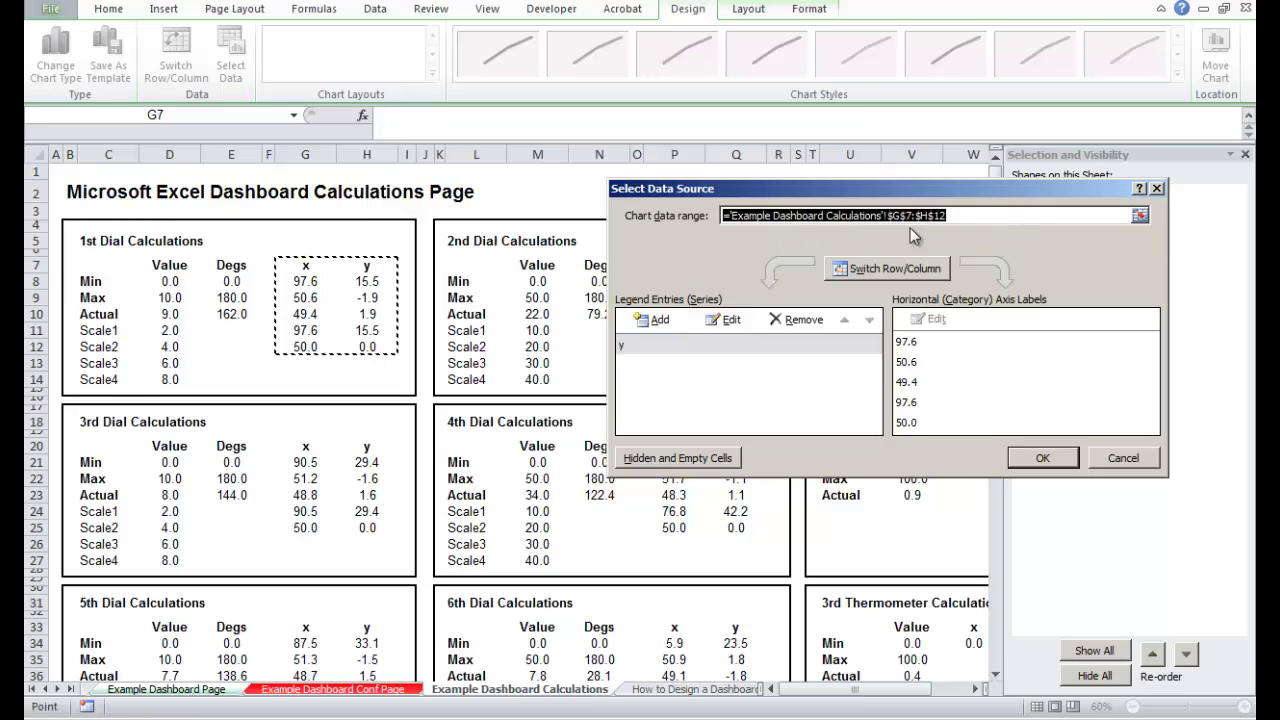
{"action": "left_click", "coordinate": [1140, 215]}
{"action": "left_click_drag", "start_coordinate": [303, 447], "coordinate": [365, 528]}
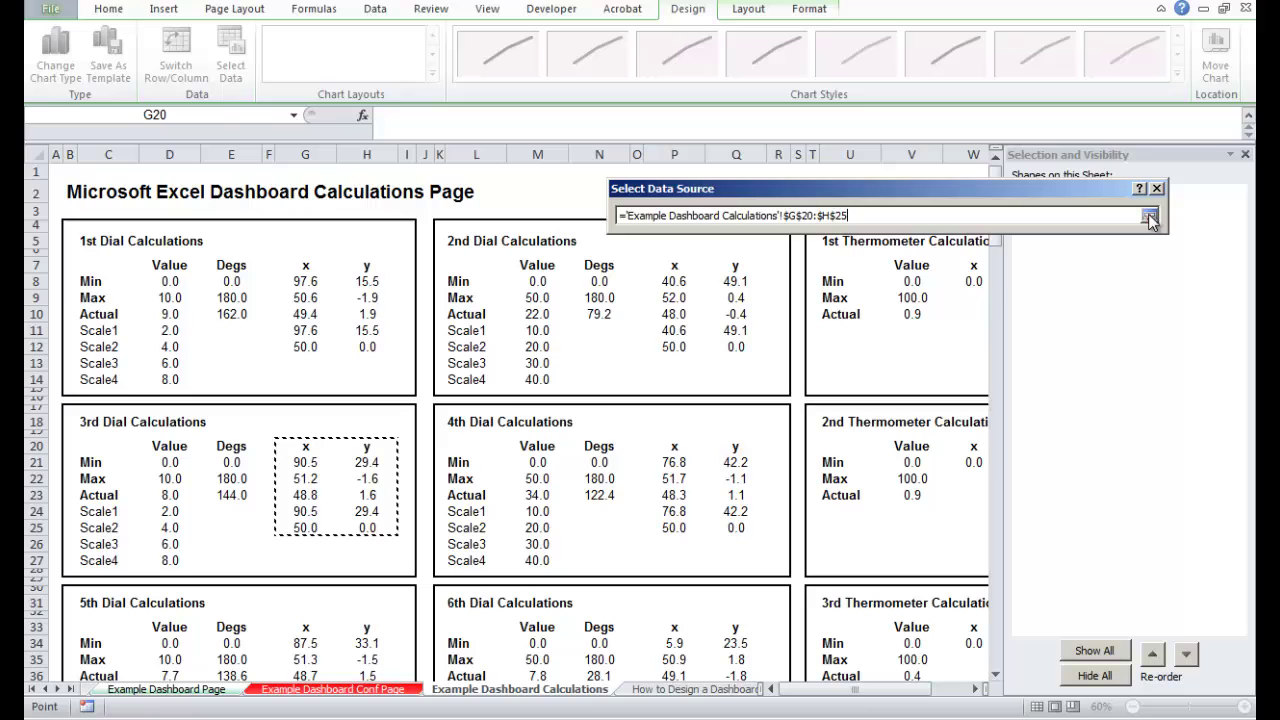
{"action": "left_click", "coordinate": [1149, 217]}
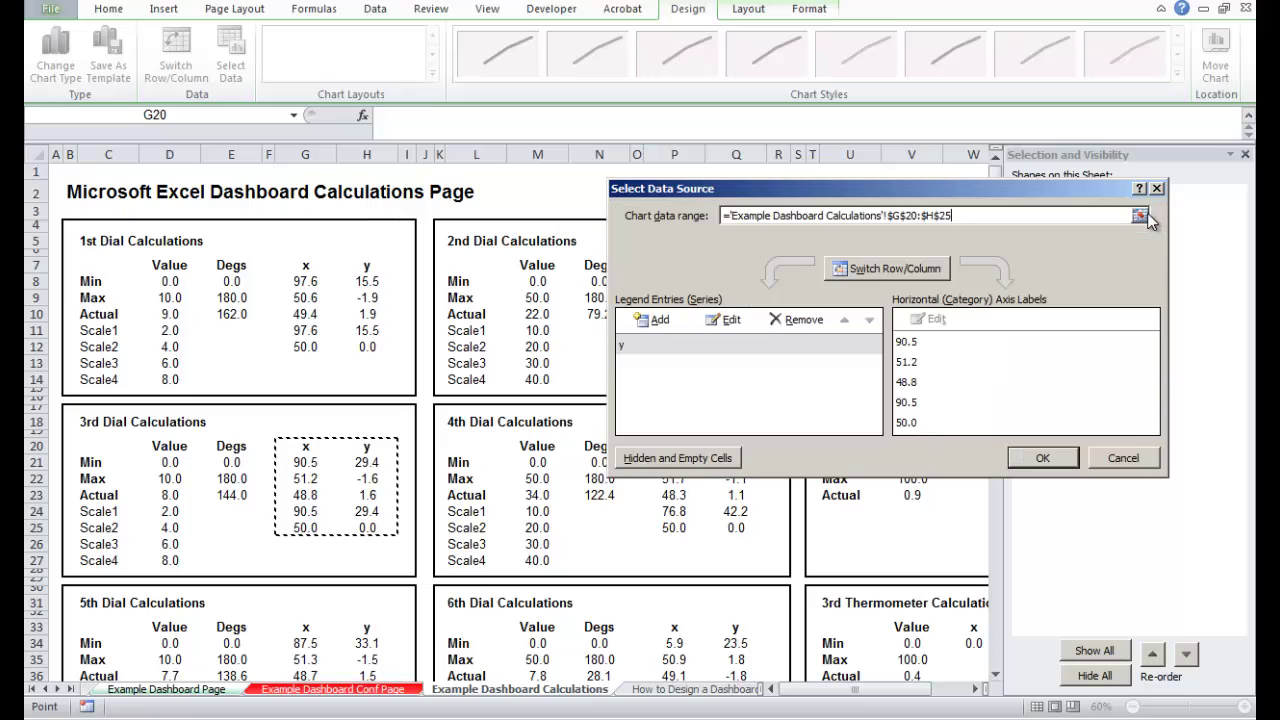
{"action": "left_click", "coordinate": [1042, 458]}
{"action": "left_click", "coordinate": [905, 514]}
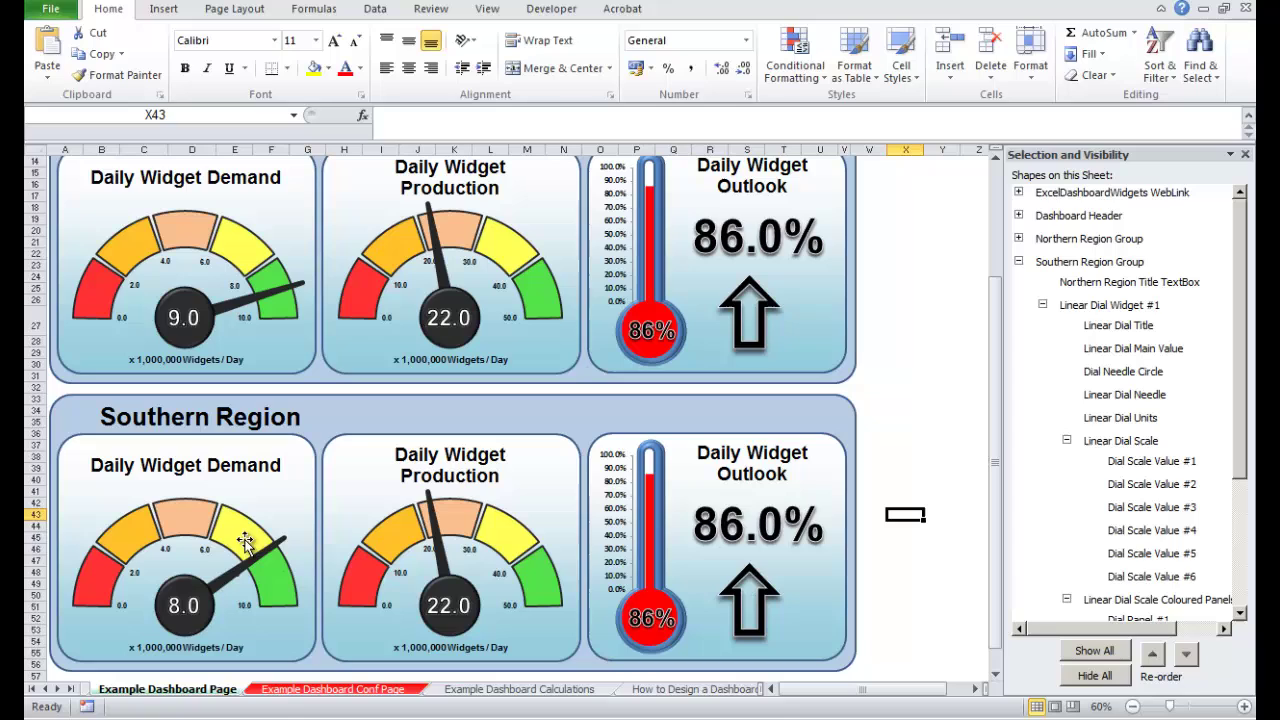
Link the Southern Region demand dial's title to the 3rd dial's main title, cell E30 of the Example Dashboard Conf Page
{"action": "left_click", "coordinate": [183, 465]}
{"action": "left_click", "coordinate": [183, 464]}
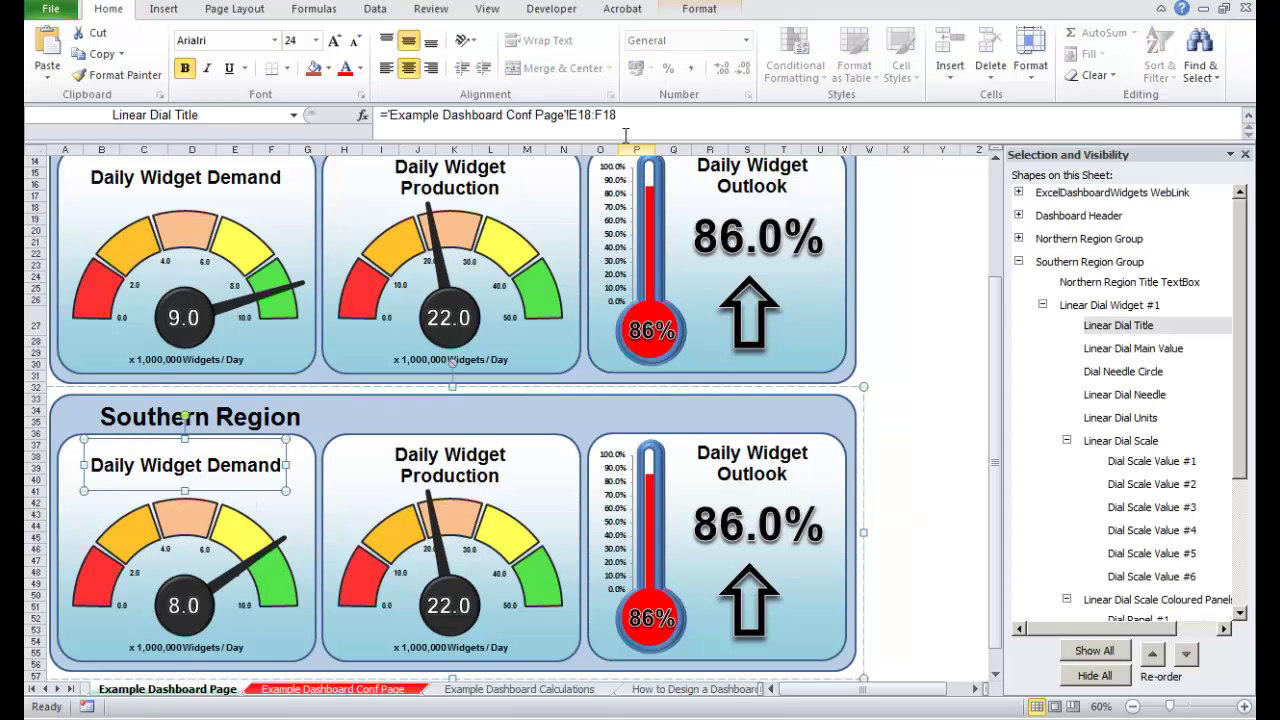
{"action": "left_click_drag", "start_coordinate": [604, 115], "coordinate": [386, 115]}
{"action": "key", "text": "BackSpace"}
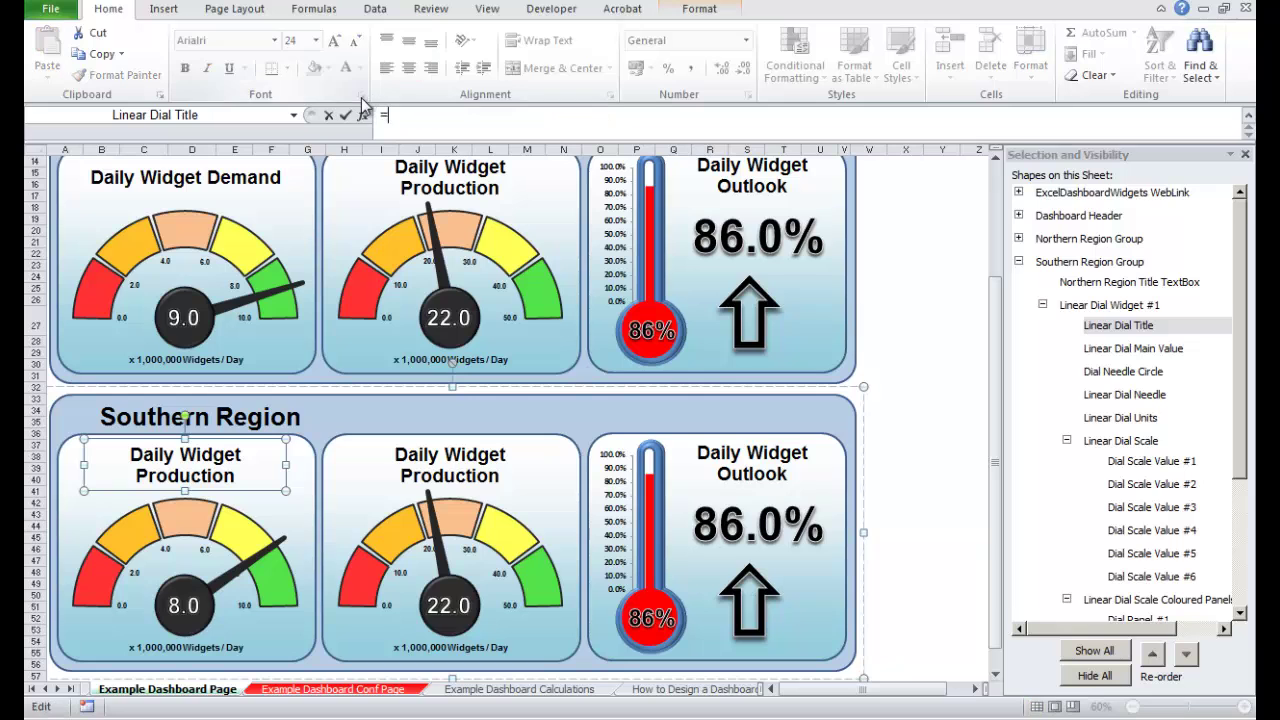
{"action": "left_click", "coordinate": [376, 689]}
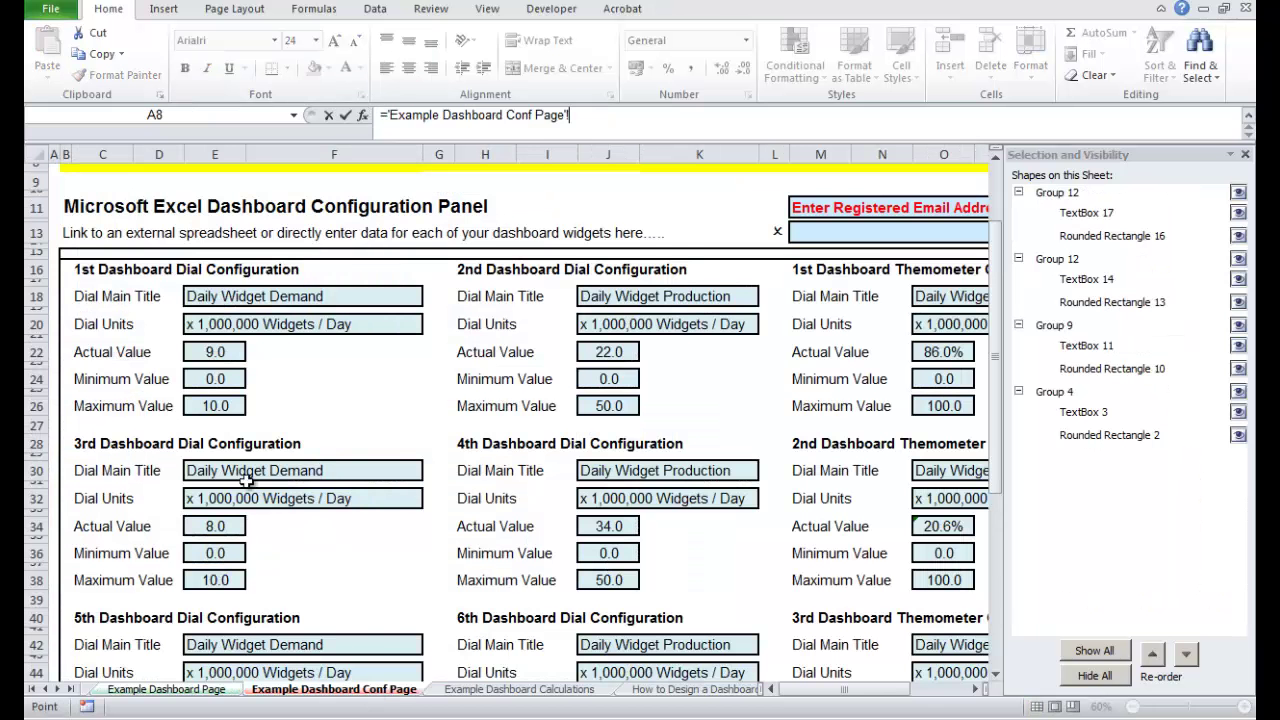
{"action": "left_click", "coordinate": [195, 470]}
{"action": "key", "text": "Return"}
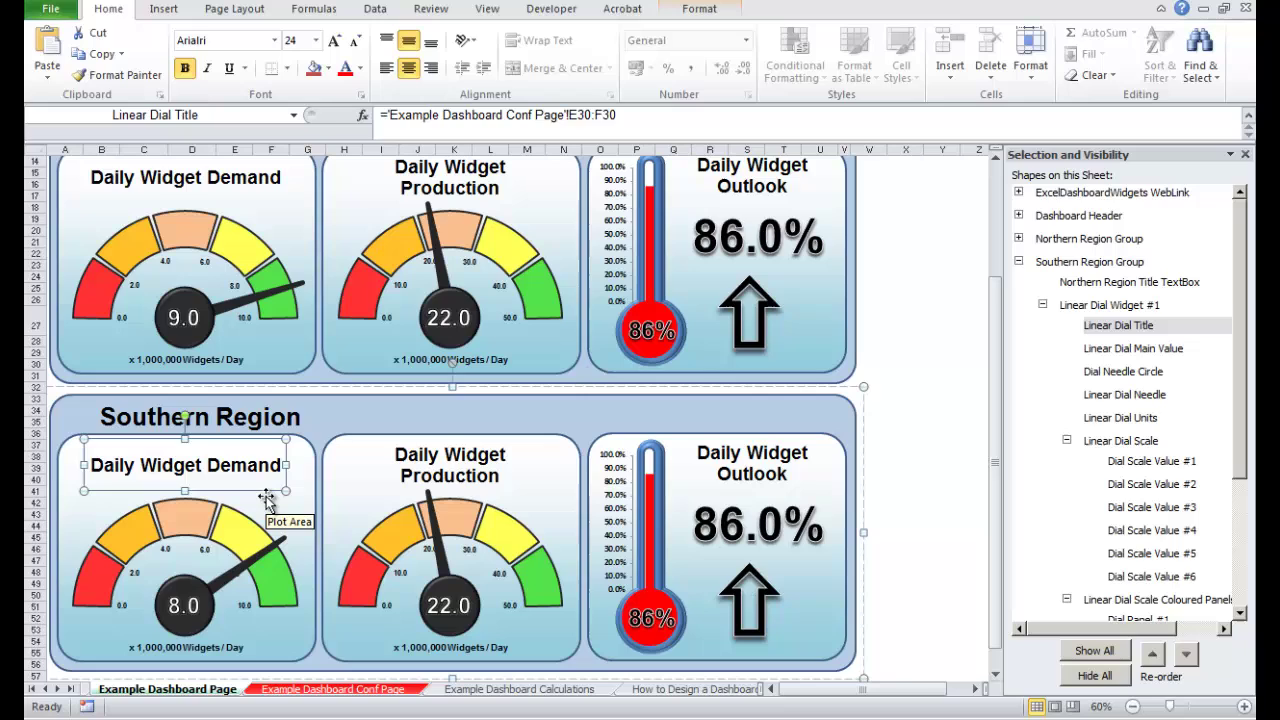
{"action": "left_click", "coordinate": [910, 468]}
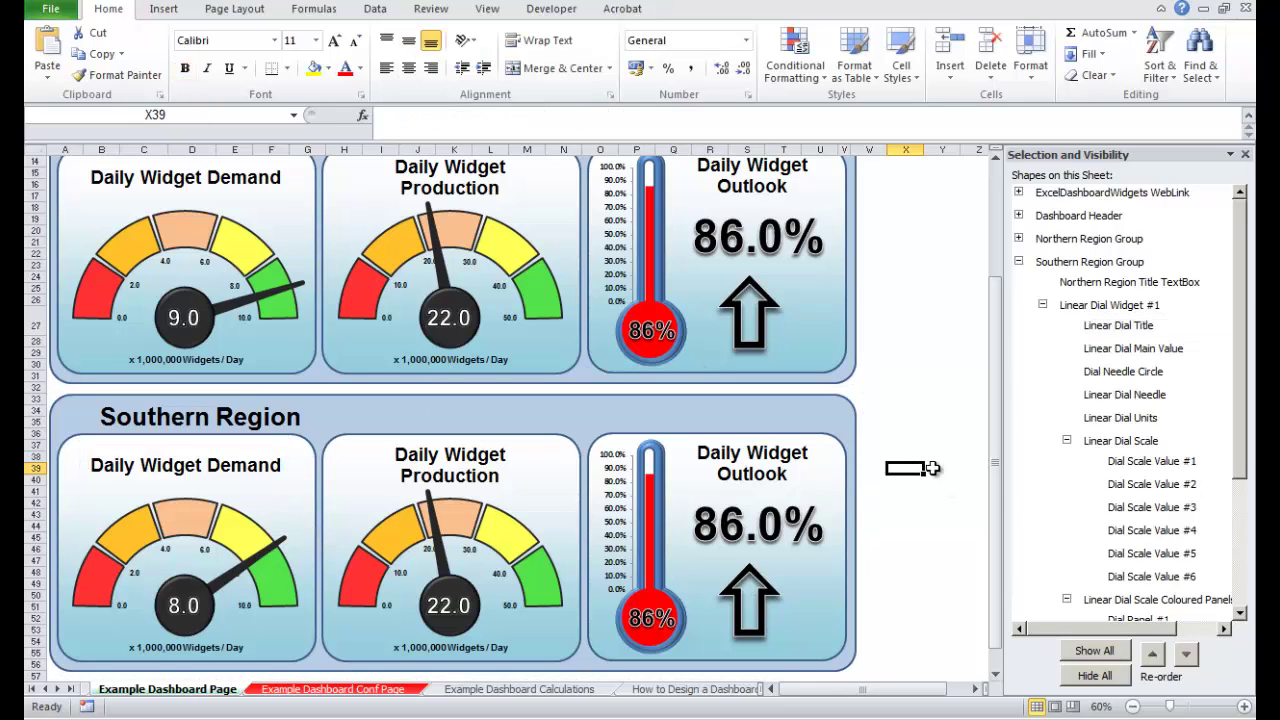
{"action": "left_click_drag", "start_coordinate": [1006, 414], "coordinate": [1000, 410]}
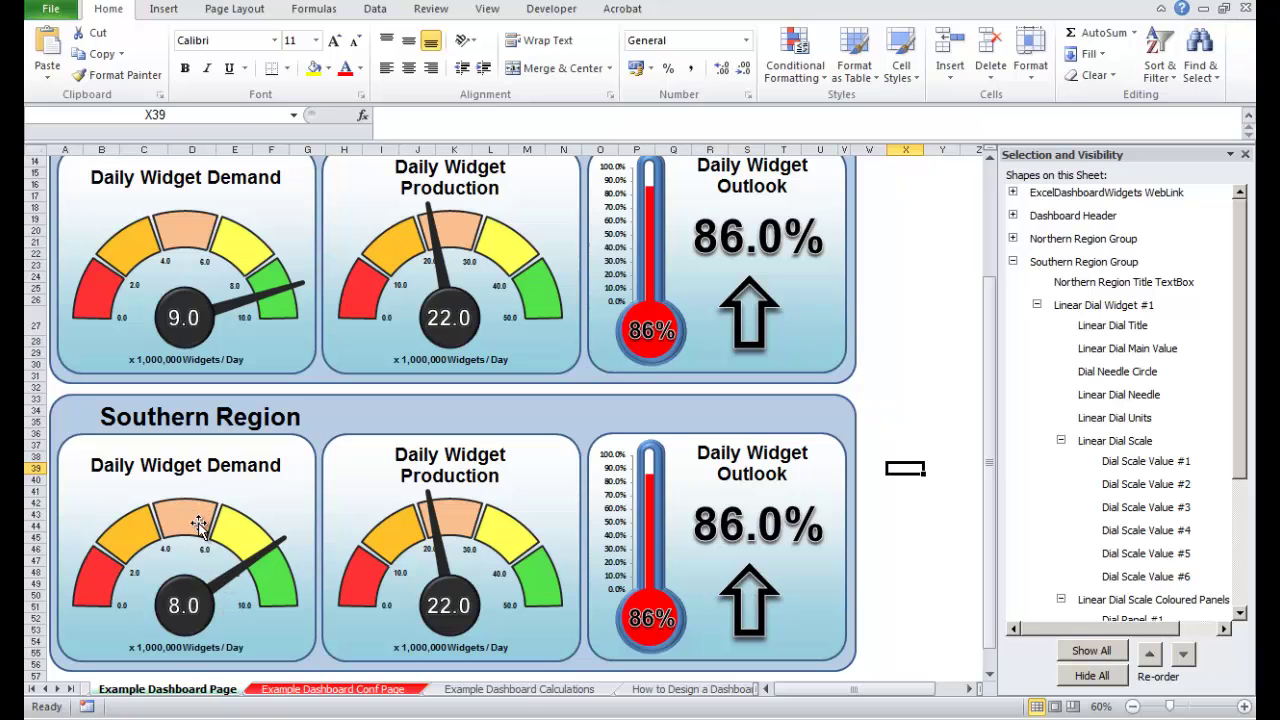
On the Example Dashboard Conf Page, set the 3rd dial's main title to a first name in possessive form followed by "Second Widget"
{"action": "left_click", "coordinate": [368, 692]}
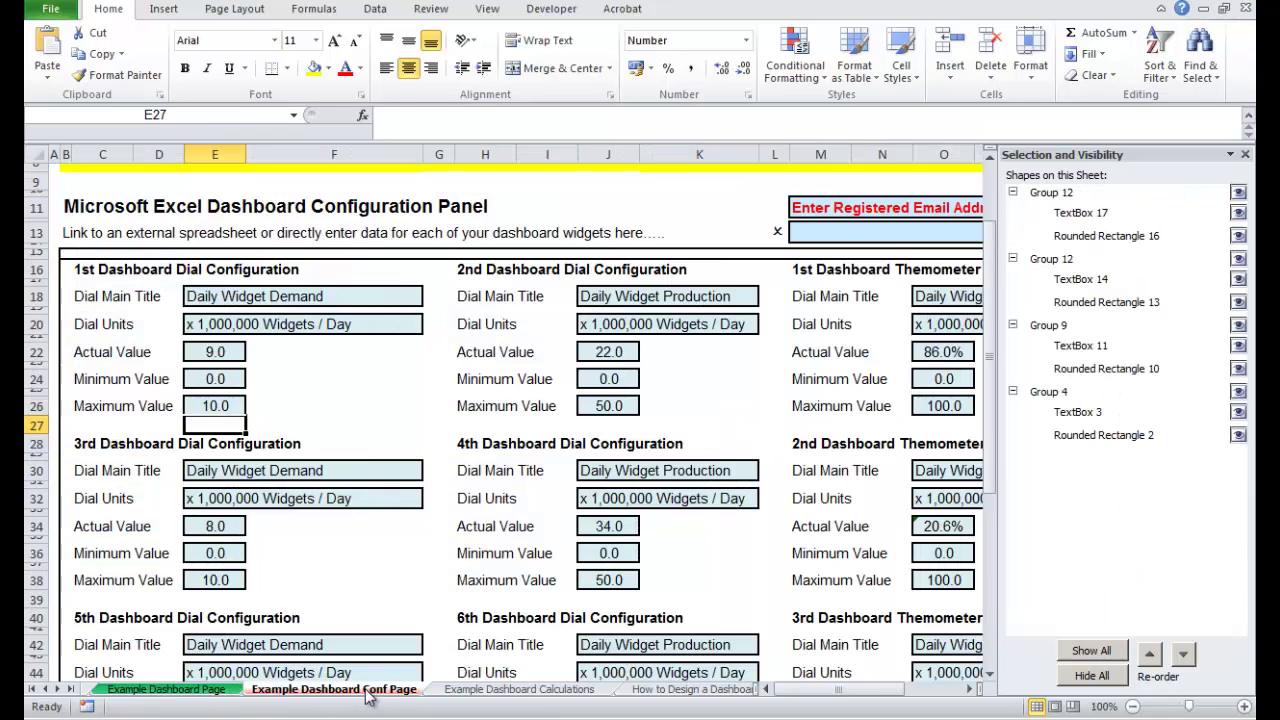
{"action": "type", "text": "Bri"}
{"action": "type", "text": "an's Second Widget"}
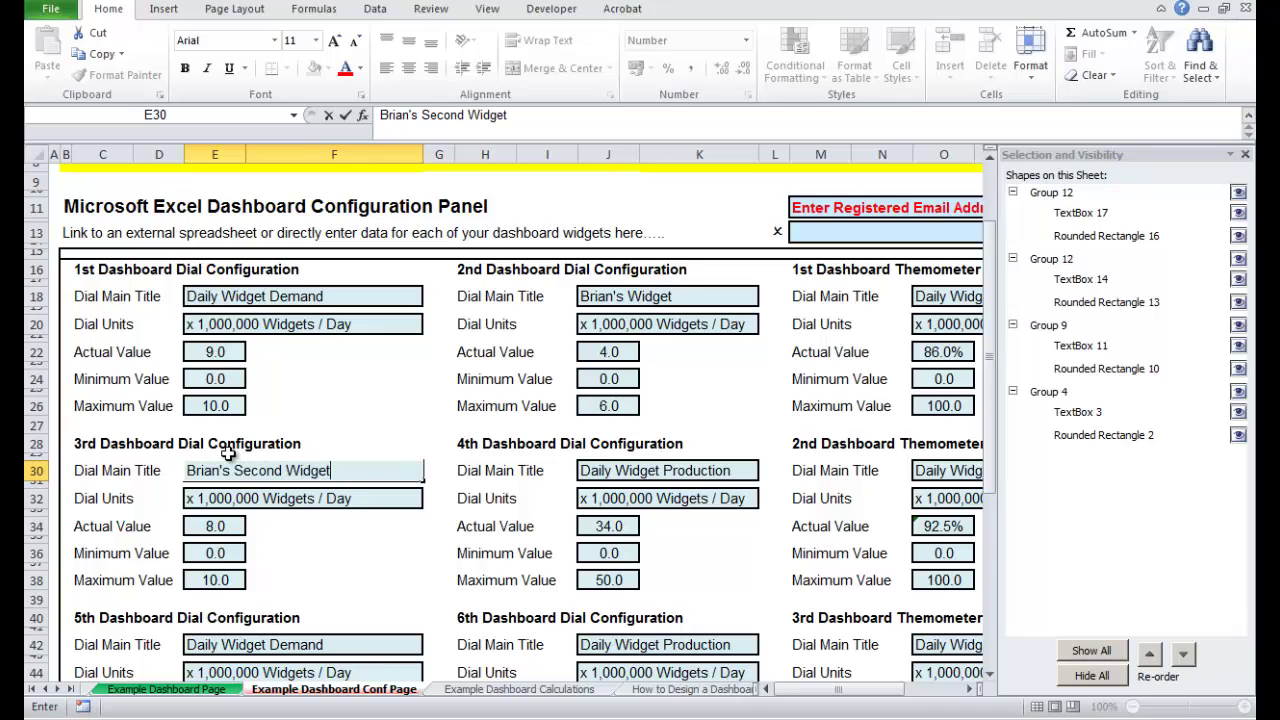
{"action": "key", "text": "Return"}
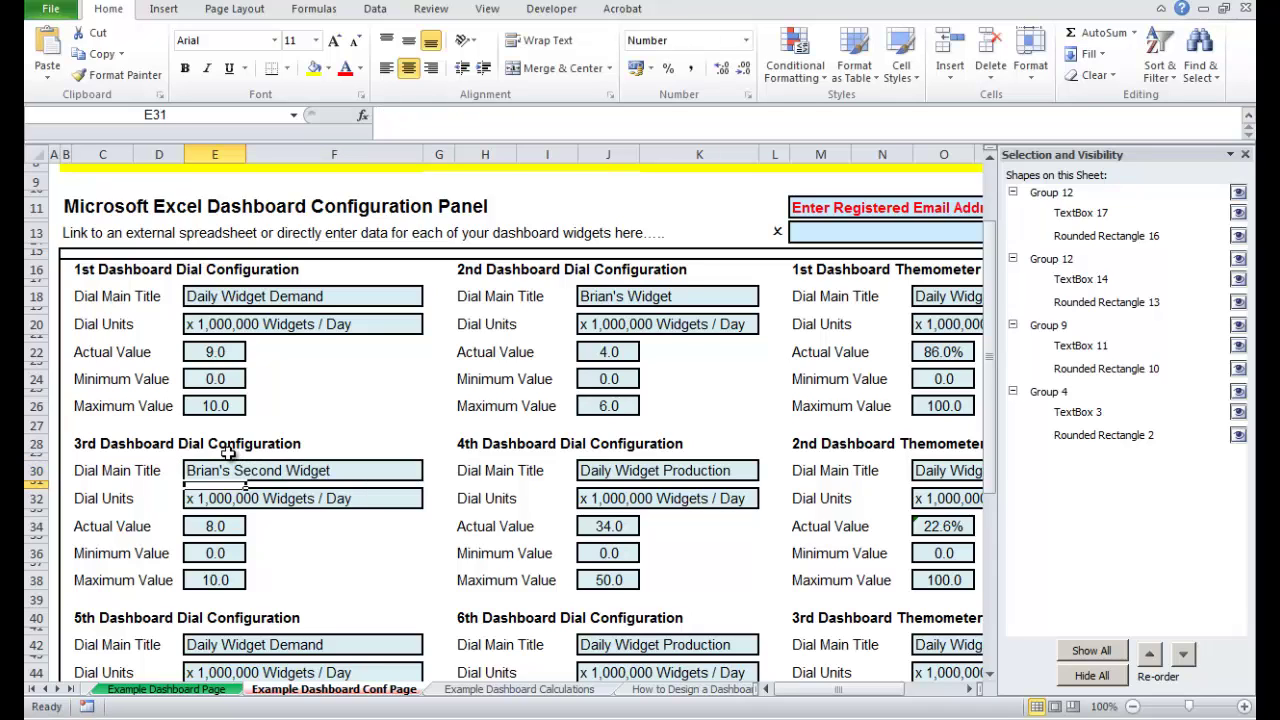
Set the 3rd dial's actual value to 4 and maximum value to 6, and check the Southern Region dial on the dashboard
{"action": "left_click", "coordinate": [213, 527]}
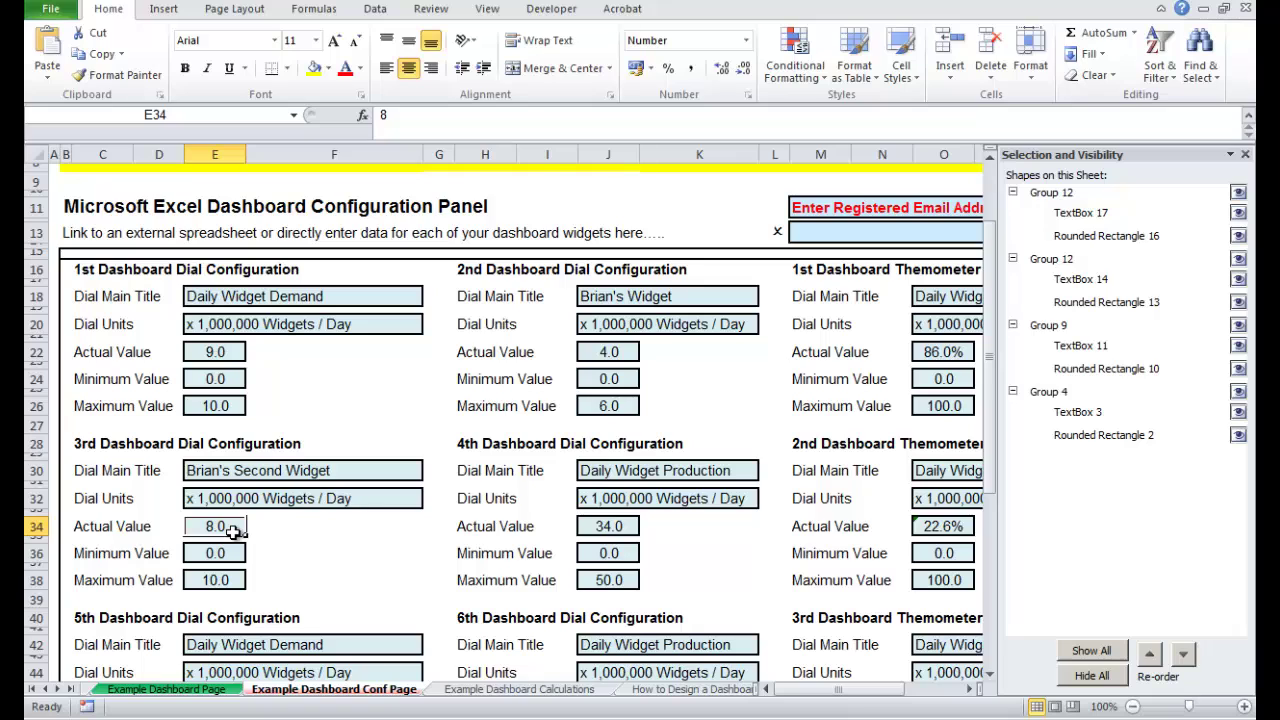
{"action": "type", "text": "4"}
{"action": "key", "text": "Return"}
{"action": "key", "text": "Return"}
{"action": "key", "text": "Return"}
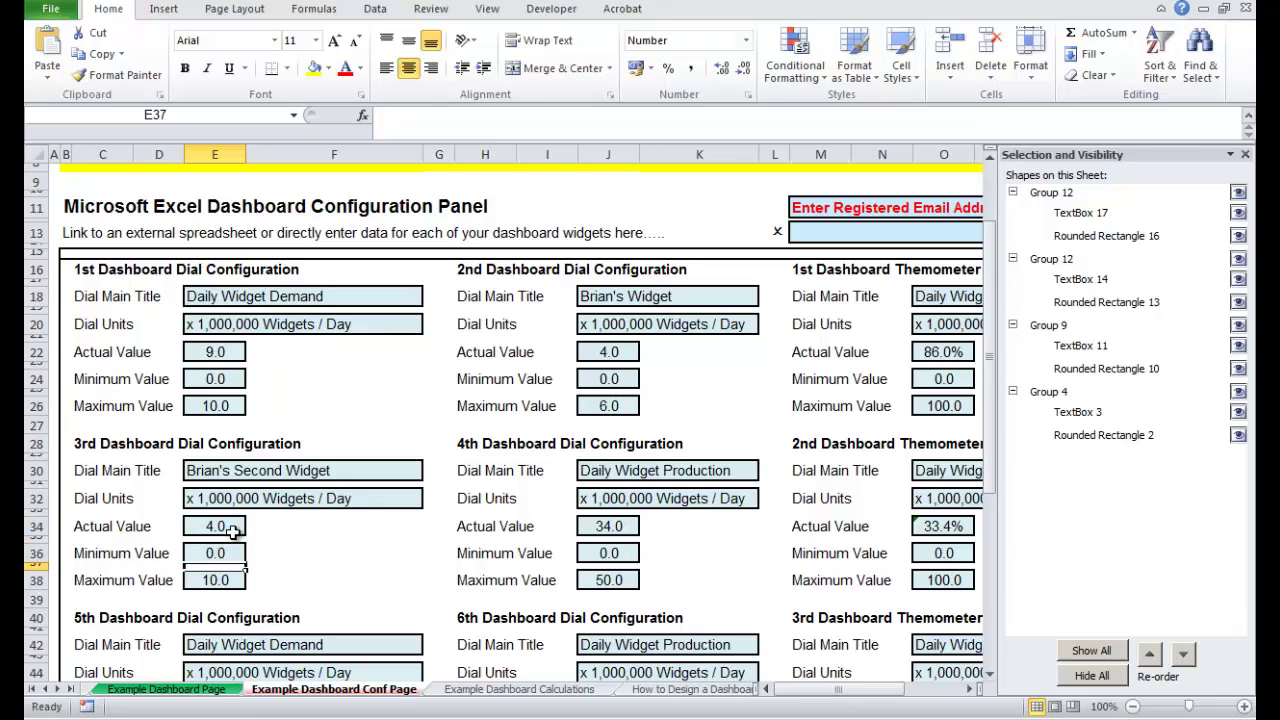
{"action": "key", "text": "Return"}
{"action": "type", "text": "6"}
{"action": "key", "text": "Return"}
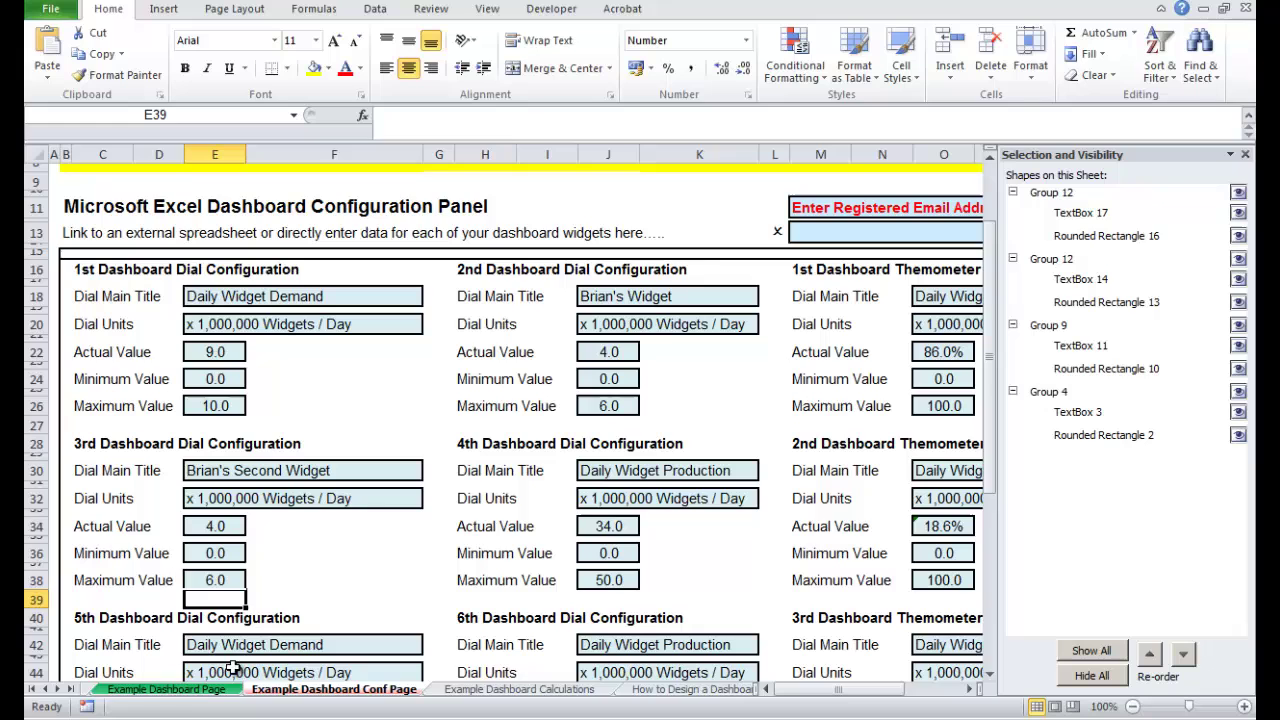
{"action": "left_click", "coordinate": [190, 689]}
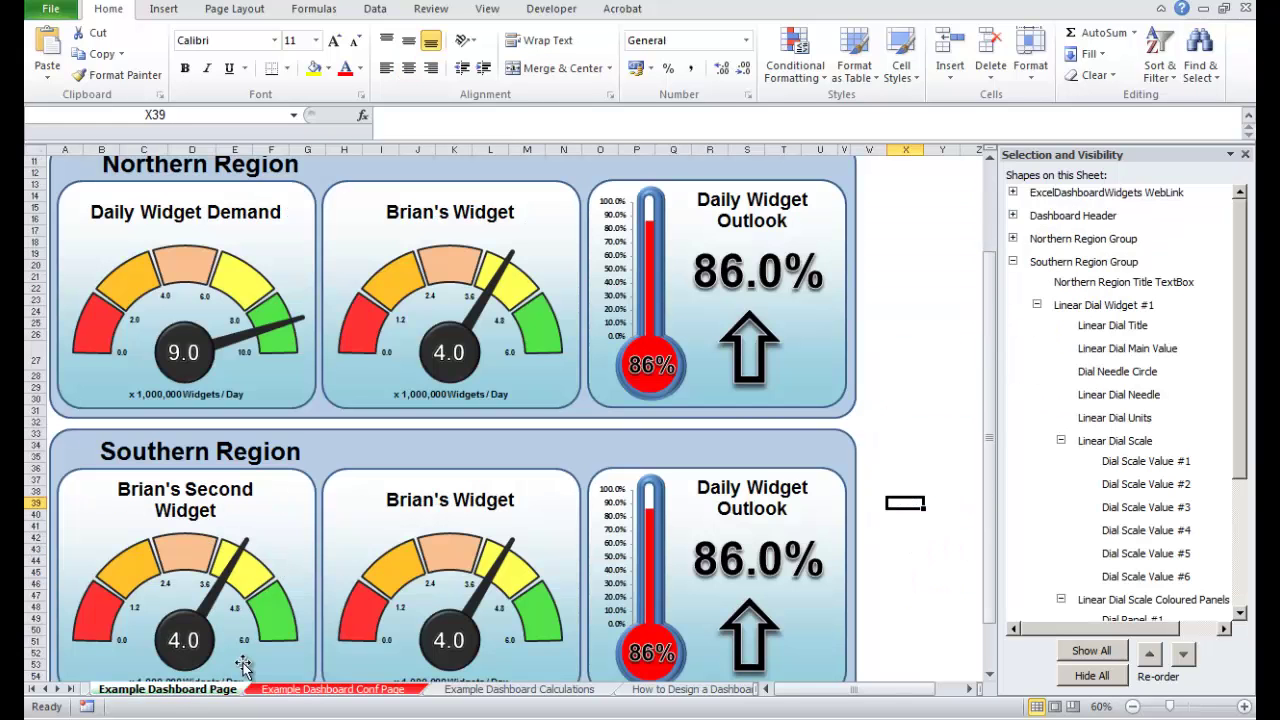
{"action": "left_click_drag", "start_coordinate": [996, 287], "coordinate": [992, 300]}
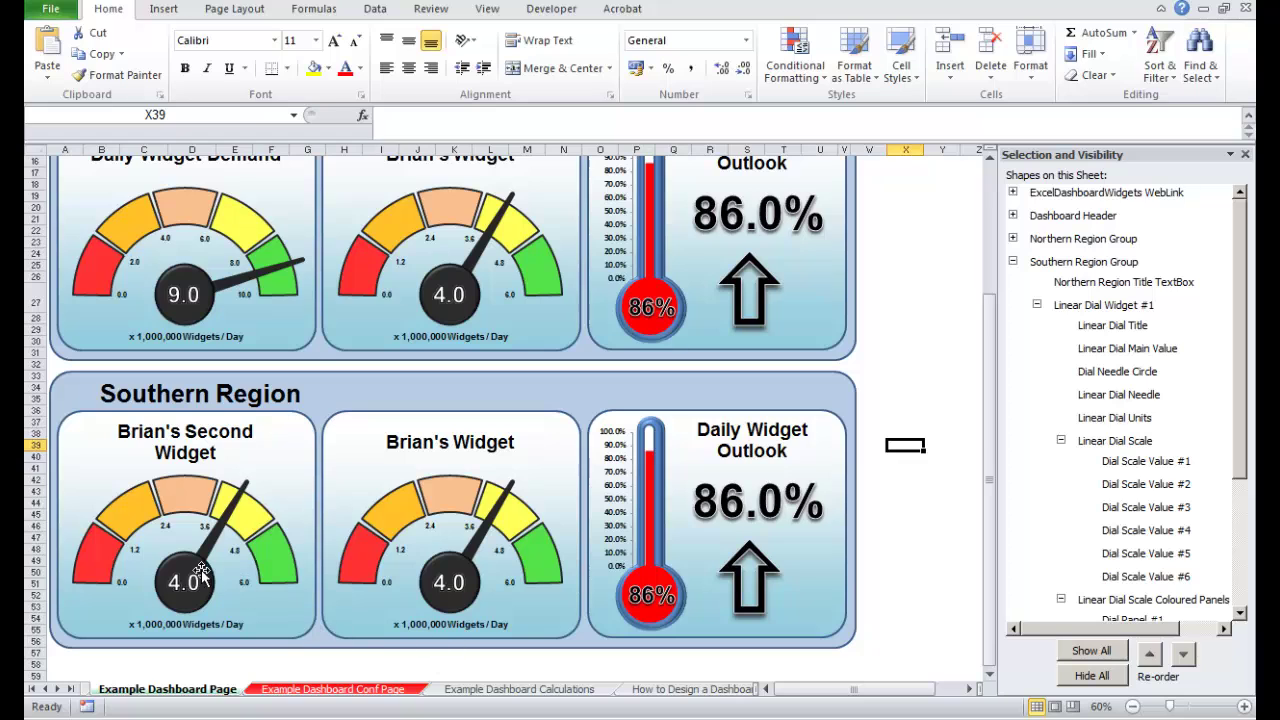
Set the 3rd dial's actual value to 1.2 on the configuration page and check its needle on the dashboard
{"action": "left_click", "coordinate": [386, 695]}
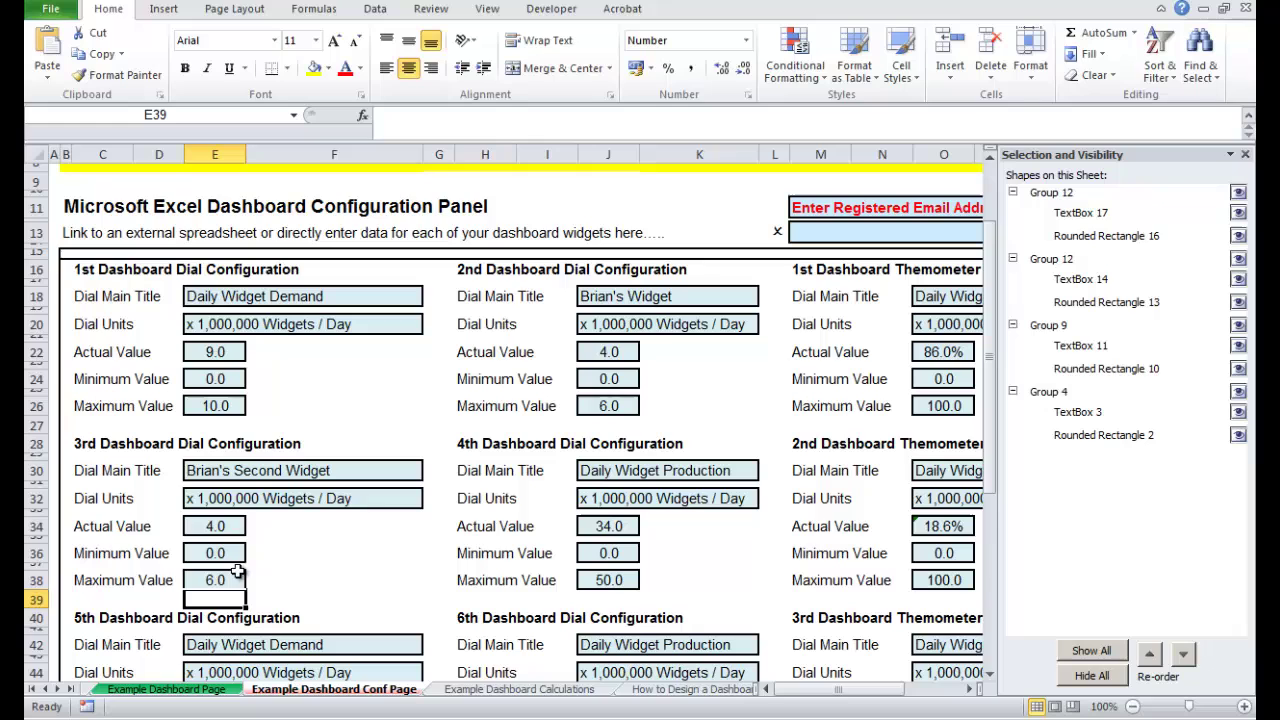
{"action": "left_click", "coordinate": [222, 526]}
{"action": "type", "text": "1.2"}
{"action": "key", "text": "Return"}
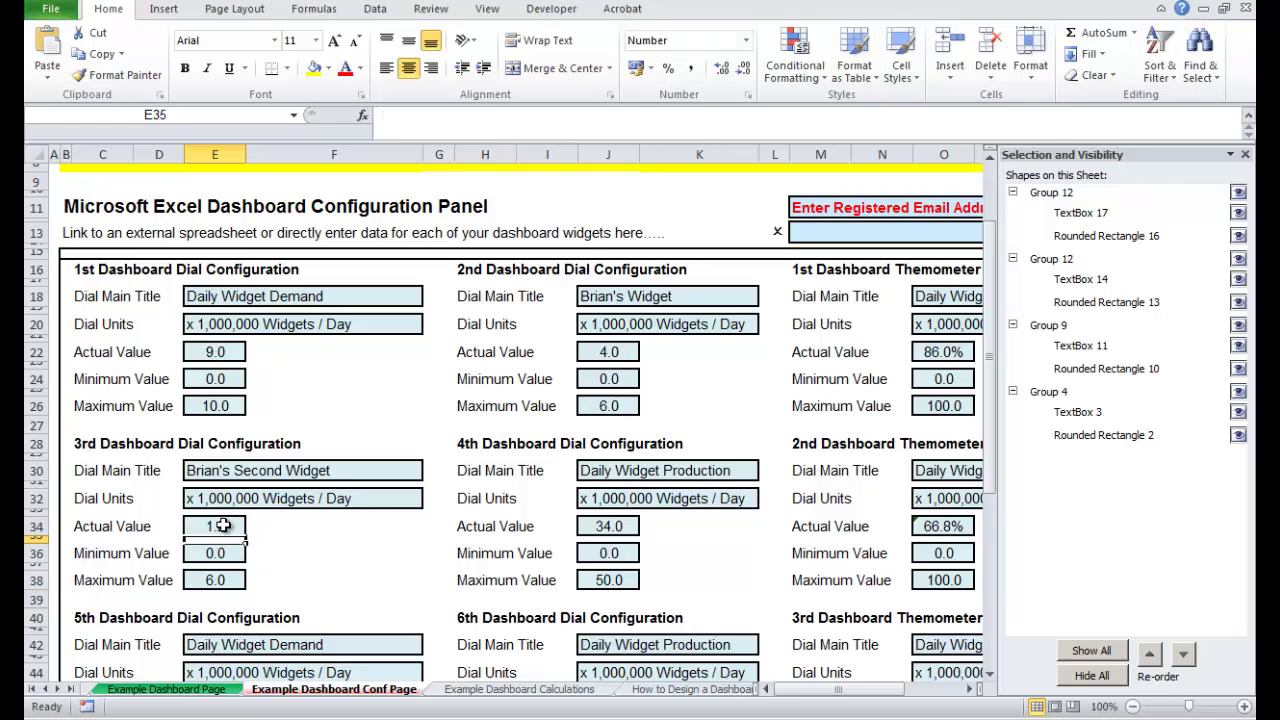
{"action": "left_click", "coordinate": [166, 690]}
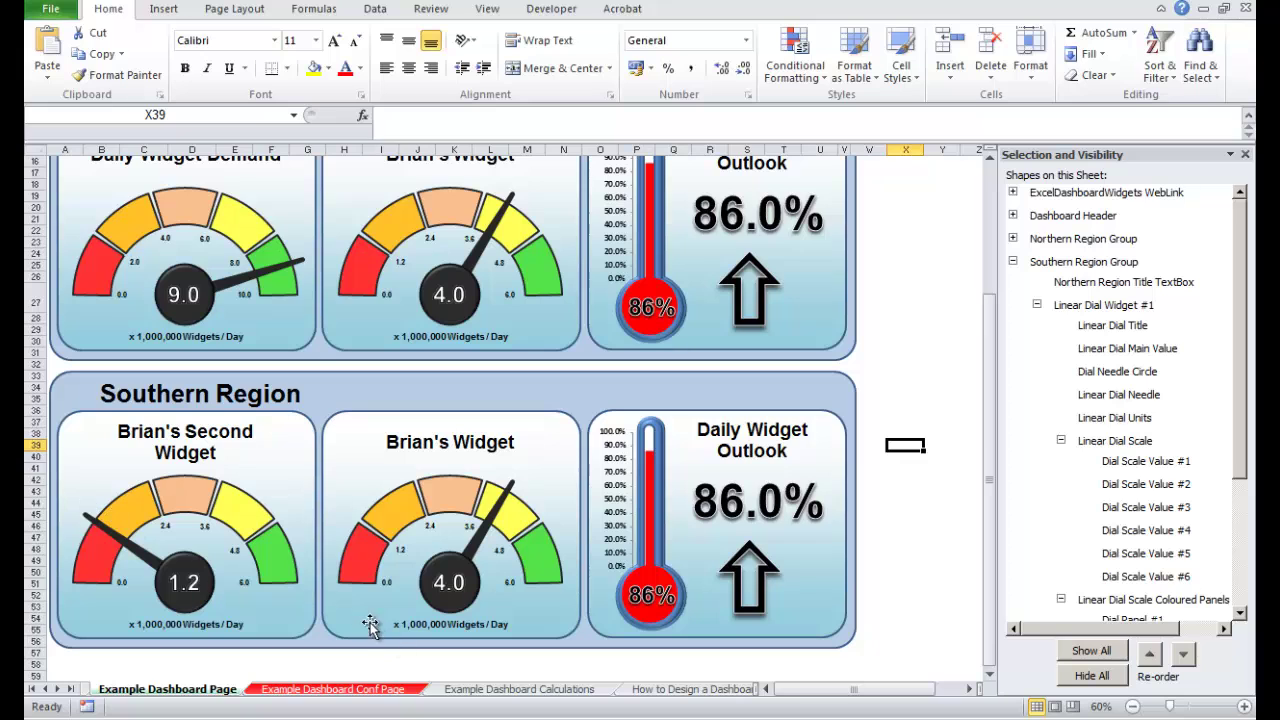
Link the Southern Region thermometer's main percentage text to the 2nd thermometer's y value, calculation cell X21
{"action": "left_click_drag", "start_coordinate": [998, 480], "coordinate": [1004, 507]}
{"action": "left_click", "coordinate": [740, 508]}
{"action": "left_click", "coordinate": [738, 502]}
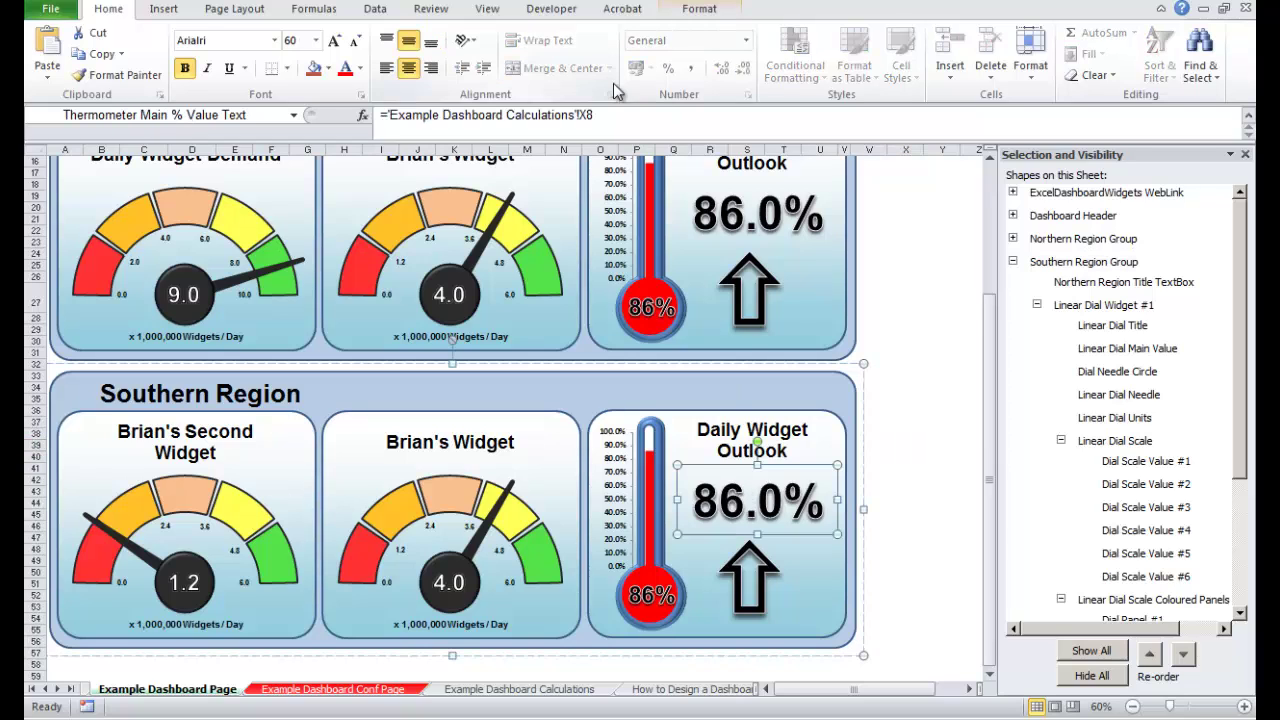
{"action": "left_click", "coordinate": [386, 114]}
{"action": "key", "text": "Delete"}
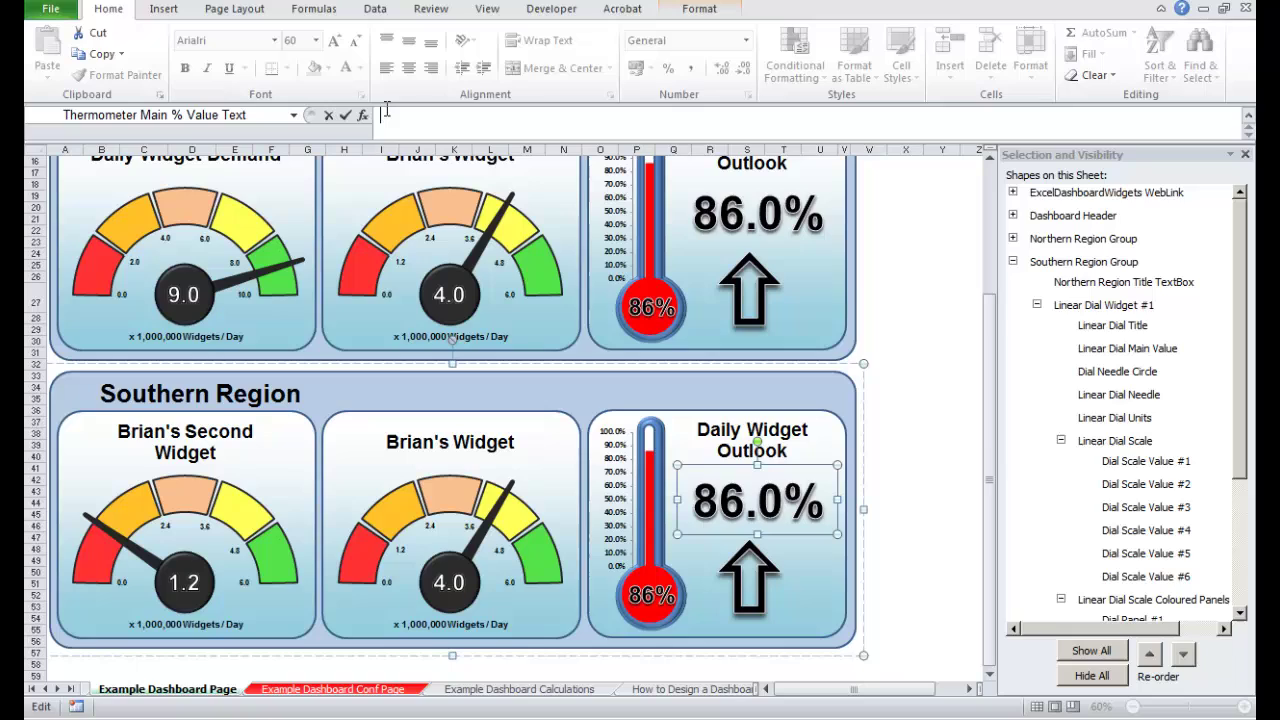
{"action": "type", "text": "="}
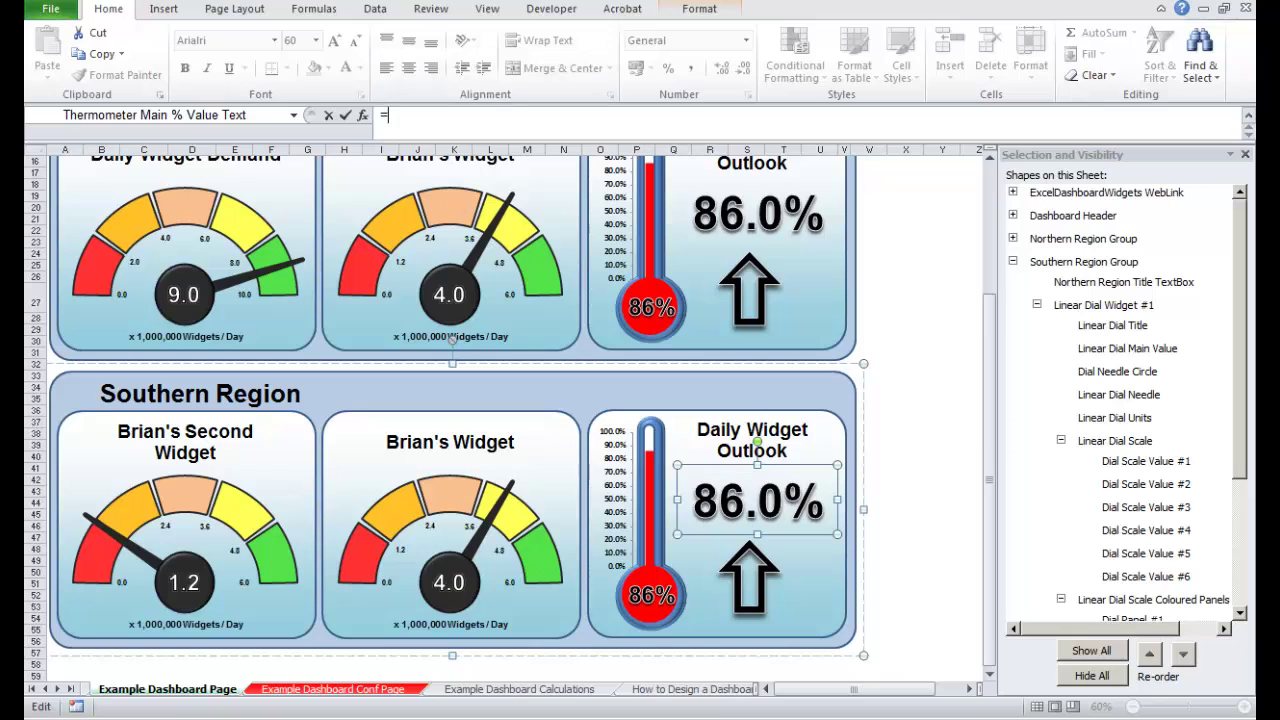
{"action": "left_click", "coordinate": [553, 690]}
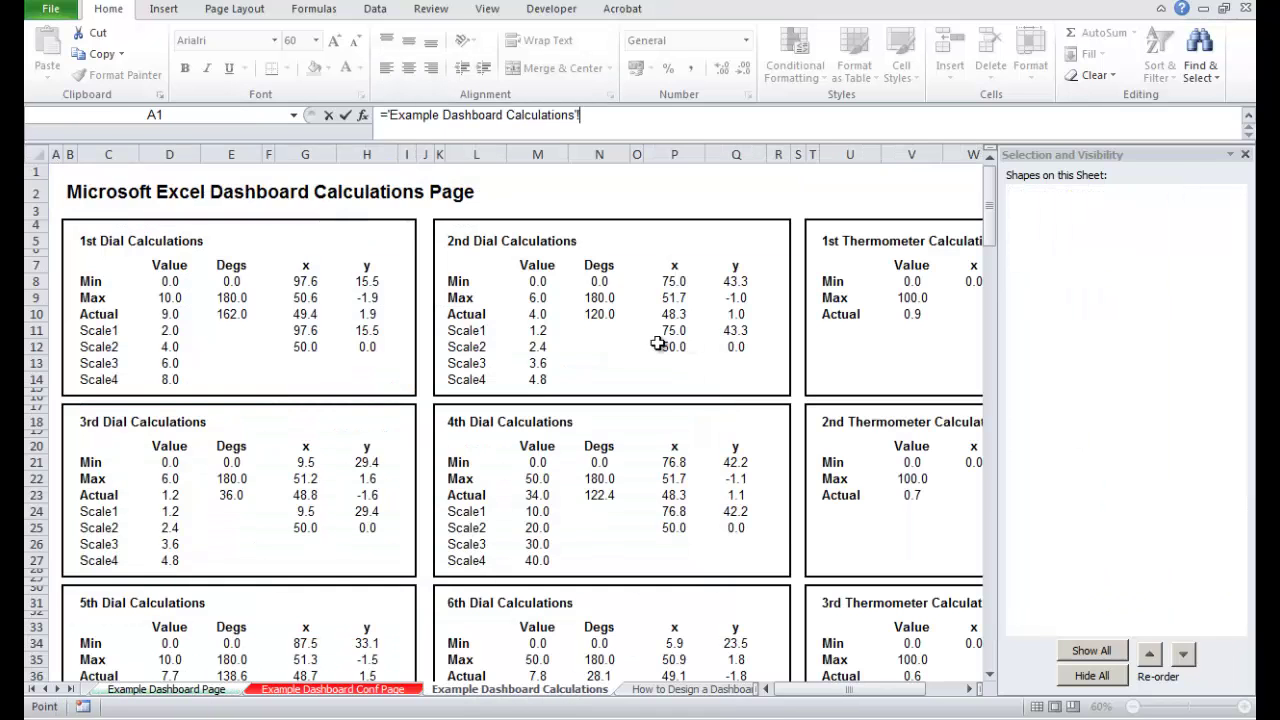
{"action": "left_click", "coordinate": [1245, 155]}
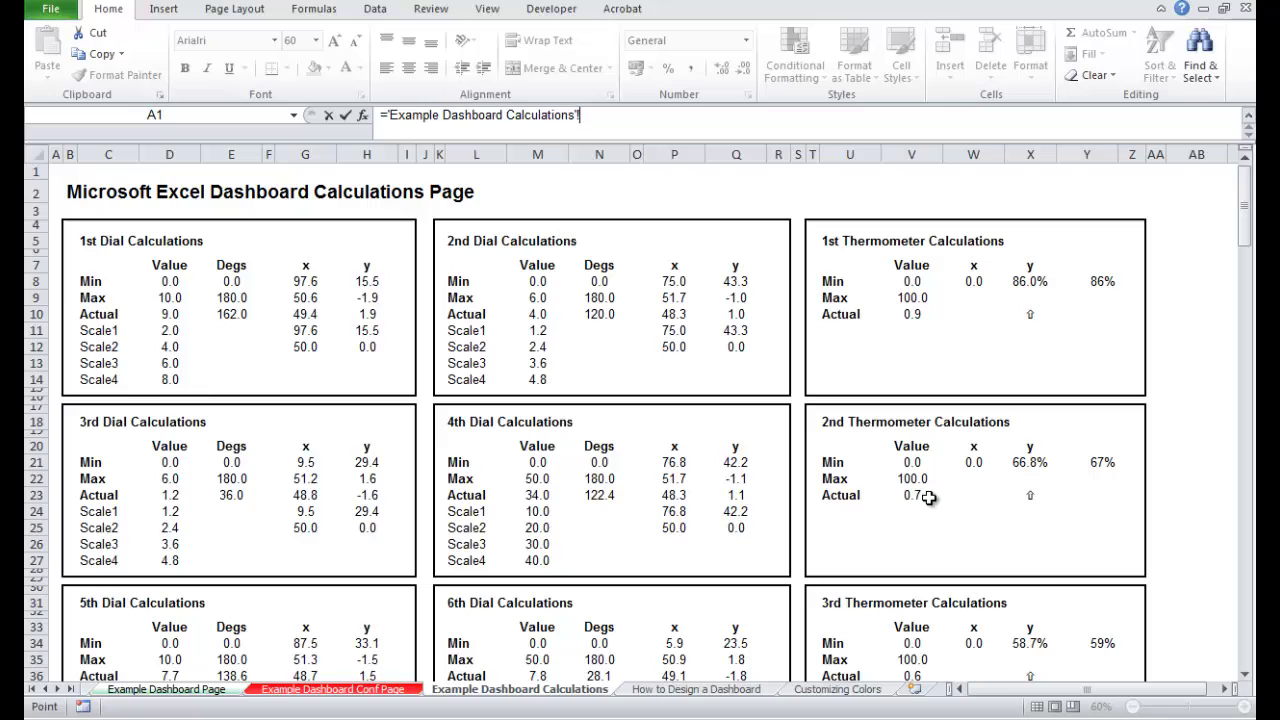
{"action": "left_click", "coordinate": [1030, 463]}
{"action": "key", "text": "Return"}
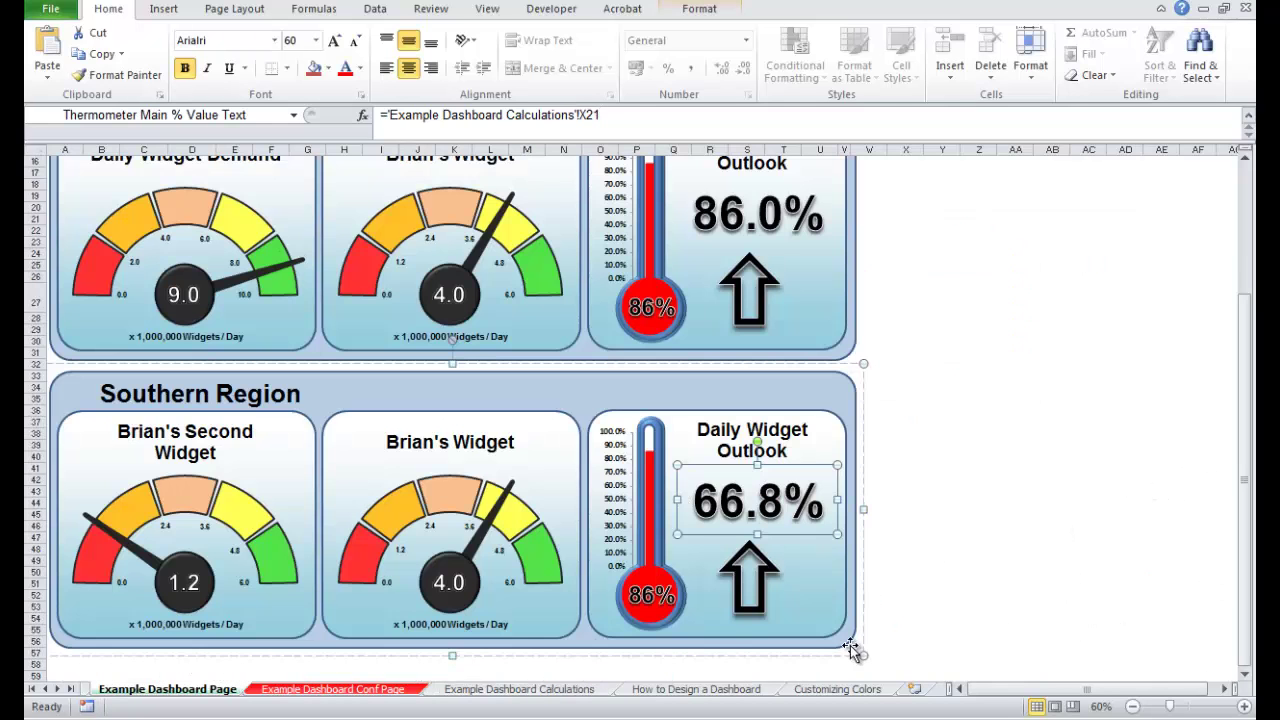
Link the small percentage text in the Southern Region thermometer's bulb to calculation cell Y21, and clear the shape selection
{"action": "left_click", "coordinate": [651, 594]}
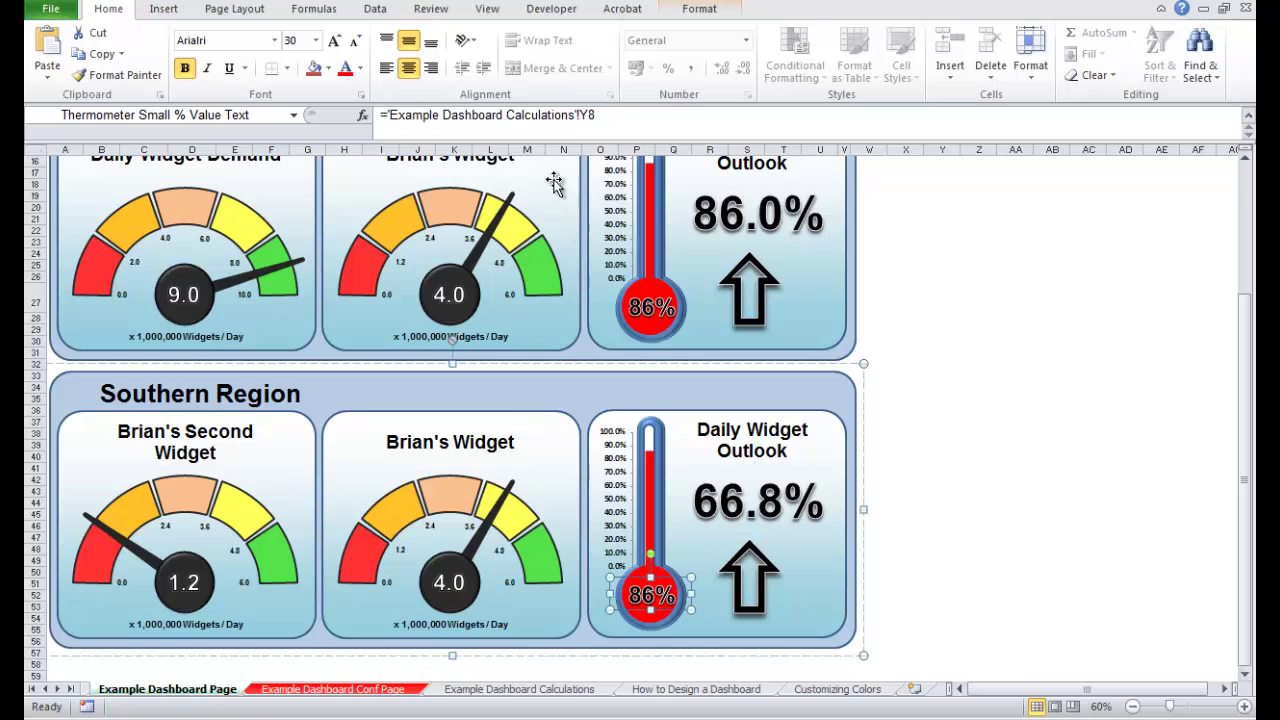
{"action": "triple_click", "coordinate": [385, 115]}
{"action": "type", "text": "="}
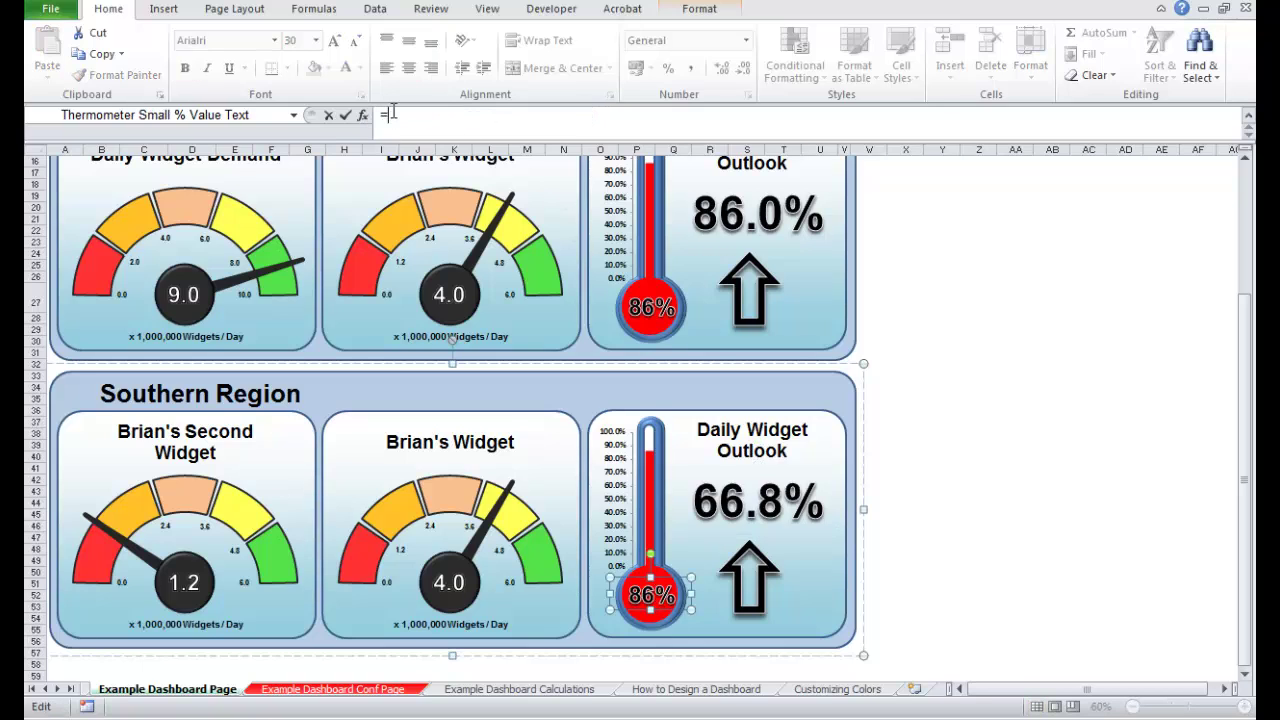
{"action": "left_click", "coordinate": [551, 692]}
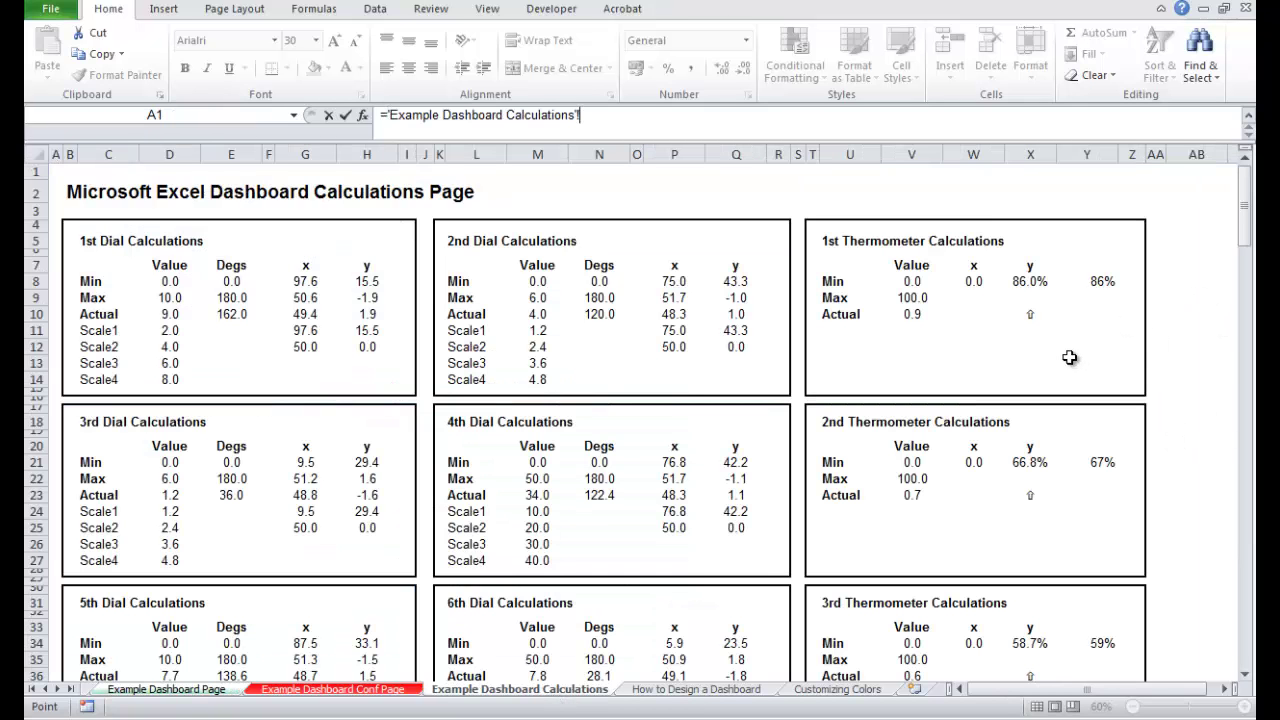
{"action": "left_click", "coordinate": [1101, 465]}
{"action": "key", "text": "Return"}
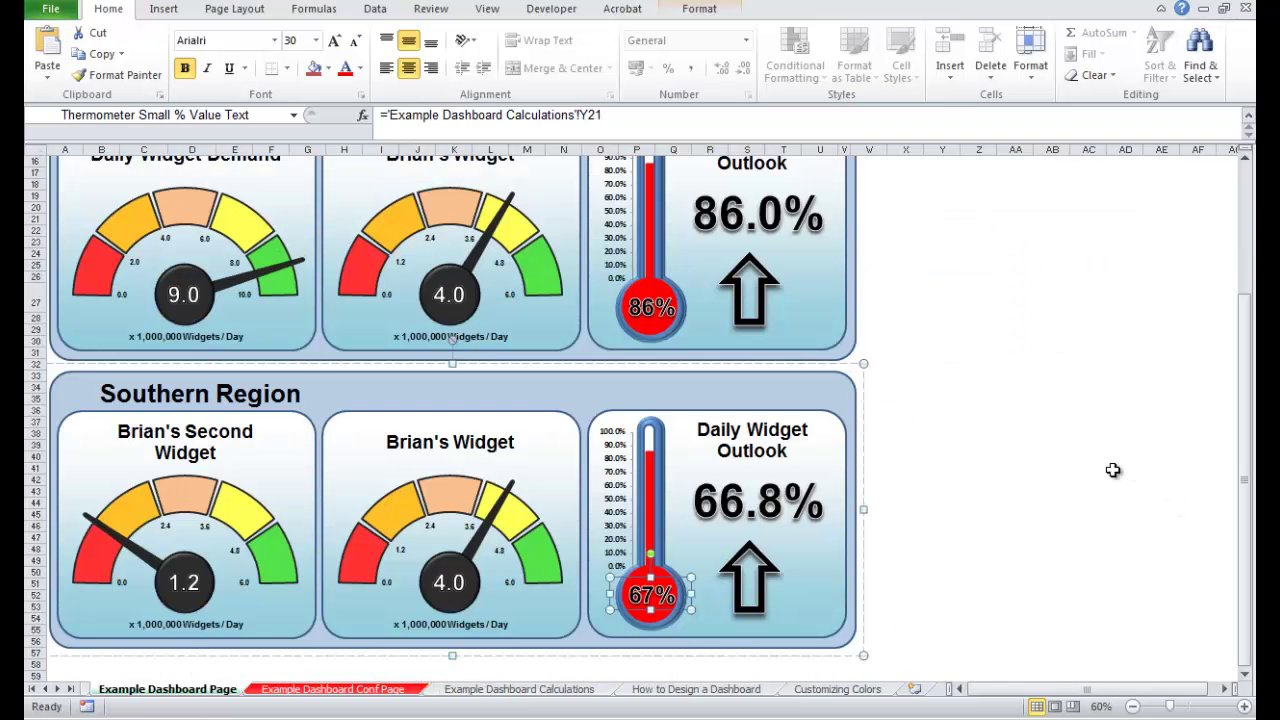
{"action": "left_click", "coordinate": [985, 596]}
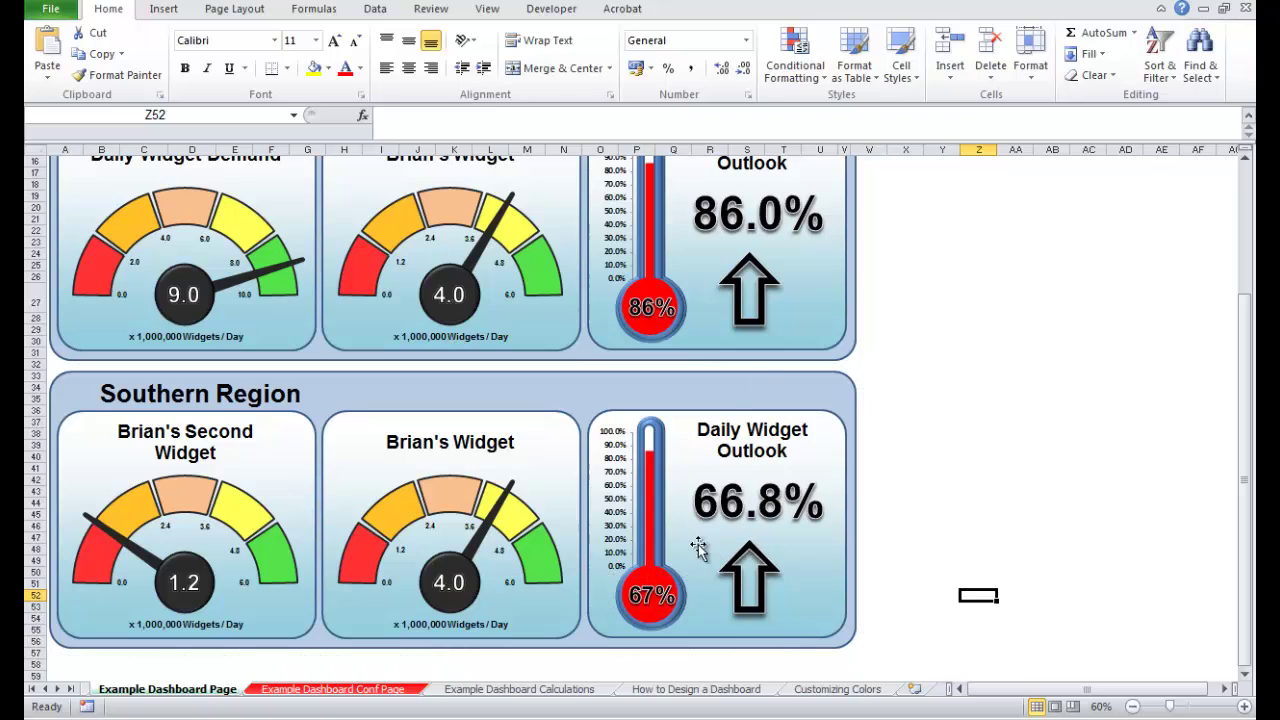
{"action": "left_click", "coordinate": [649, 485]}
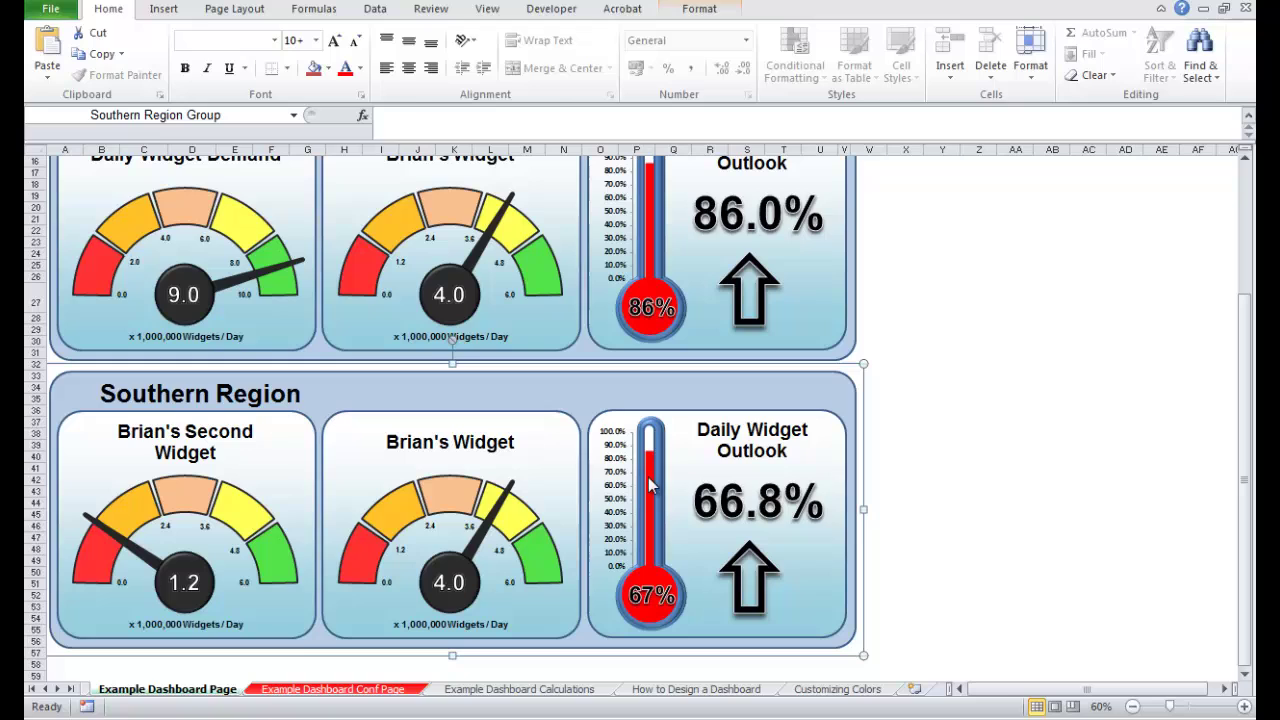
{"action": "left_click", "coordinate": [649, 485]}
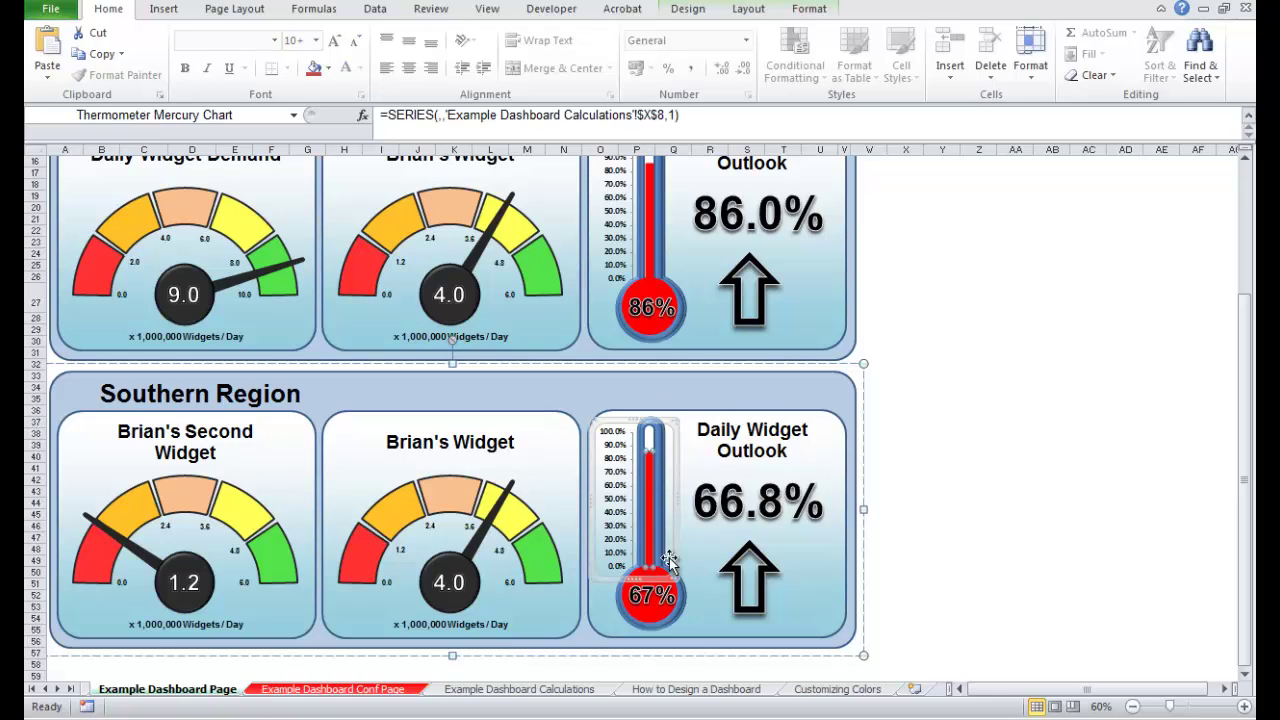
{"action": "left_click", "coordinate": [978, 457]}
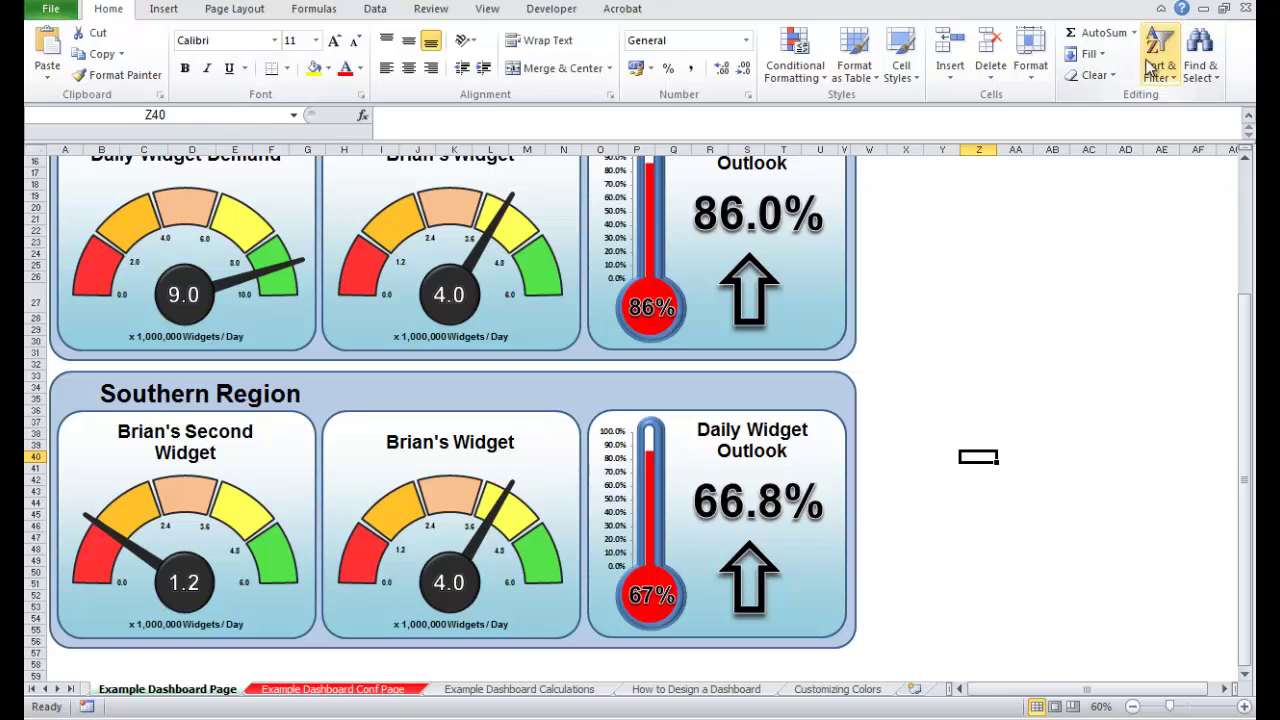
List the sheet's shapes and select the Thermometer Mercury Chart inside the Southern Region group's Thermometer Widget #1
{"action": "left_click", "coordinate": [1200, 60]}
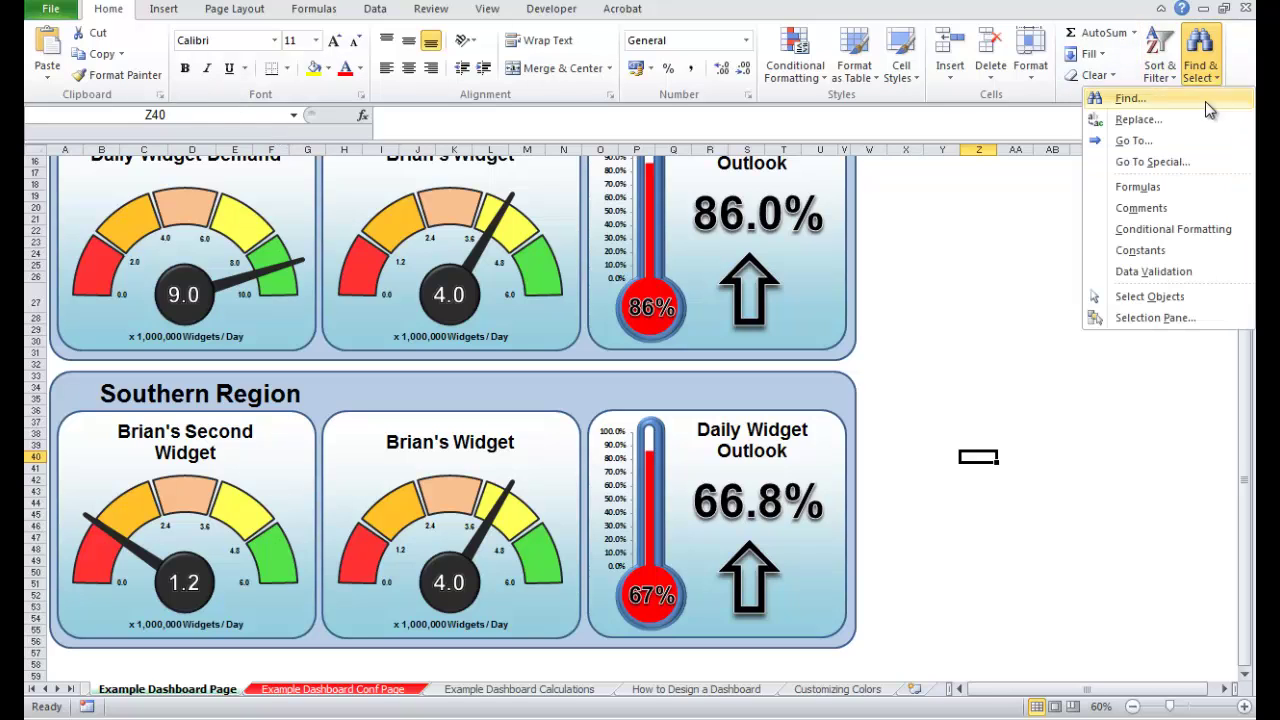
{"action": "left_click", "coordinate": [1167, 318]}
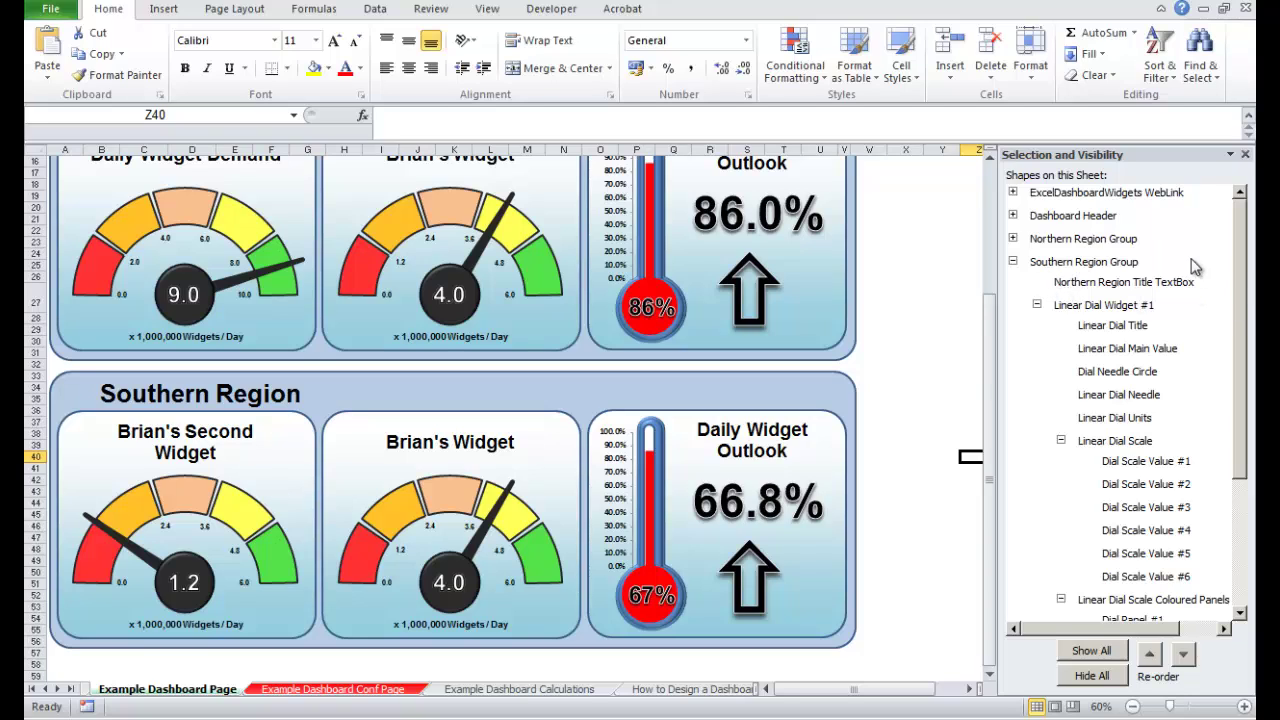
{"action": "left_click", "coordinate": [1038, 305]}
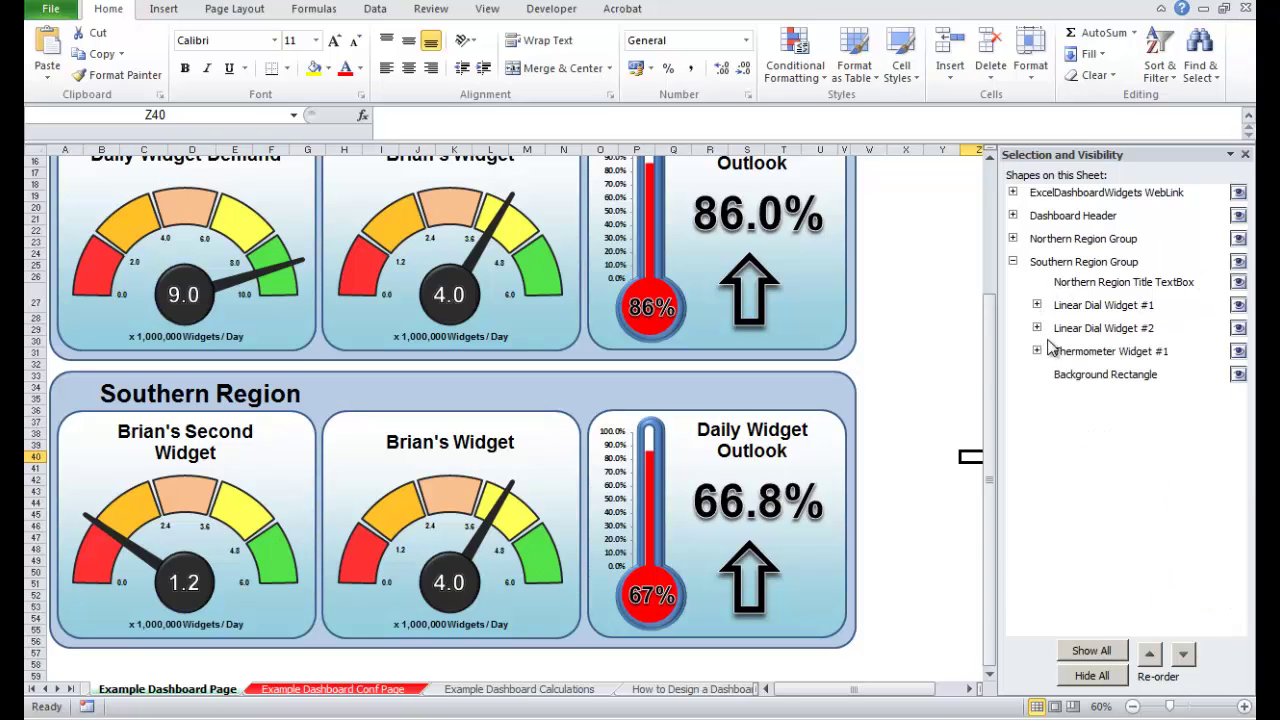
{"action": "left_click", "coordinate": [1037, 351]}
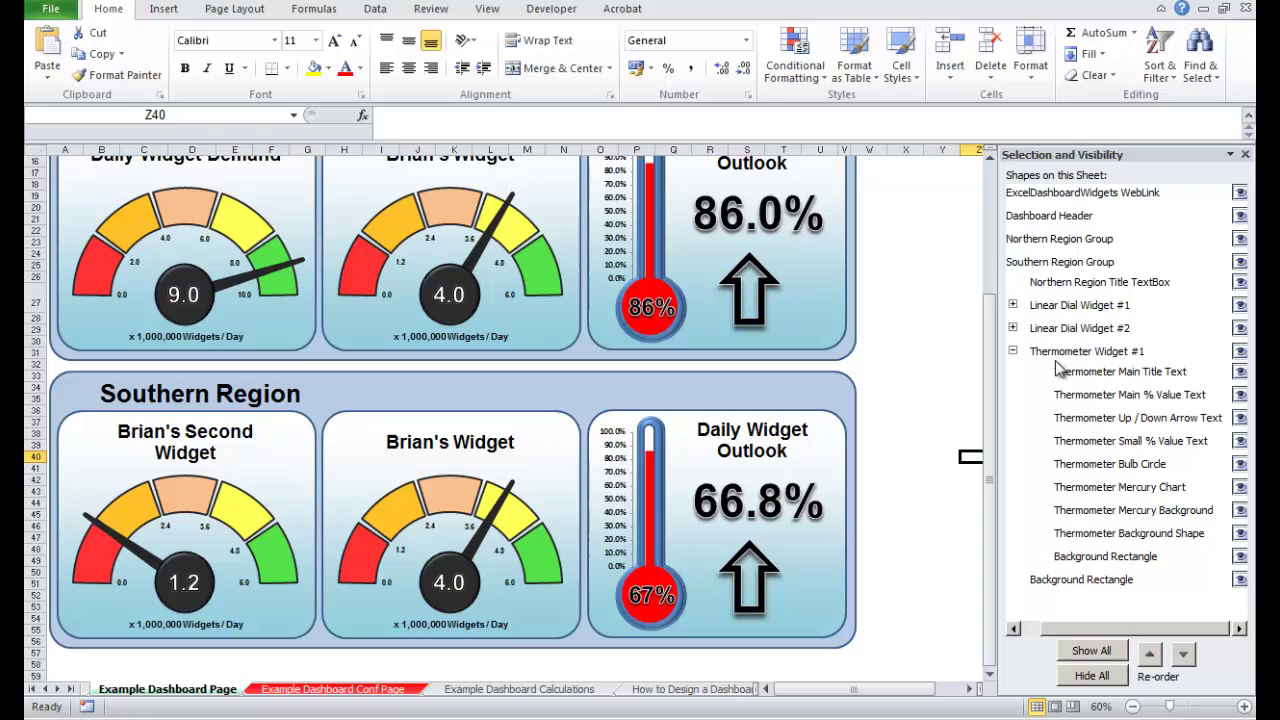
{"action": "left_click", "coordinate": [1143, 489]}
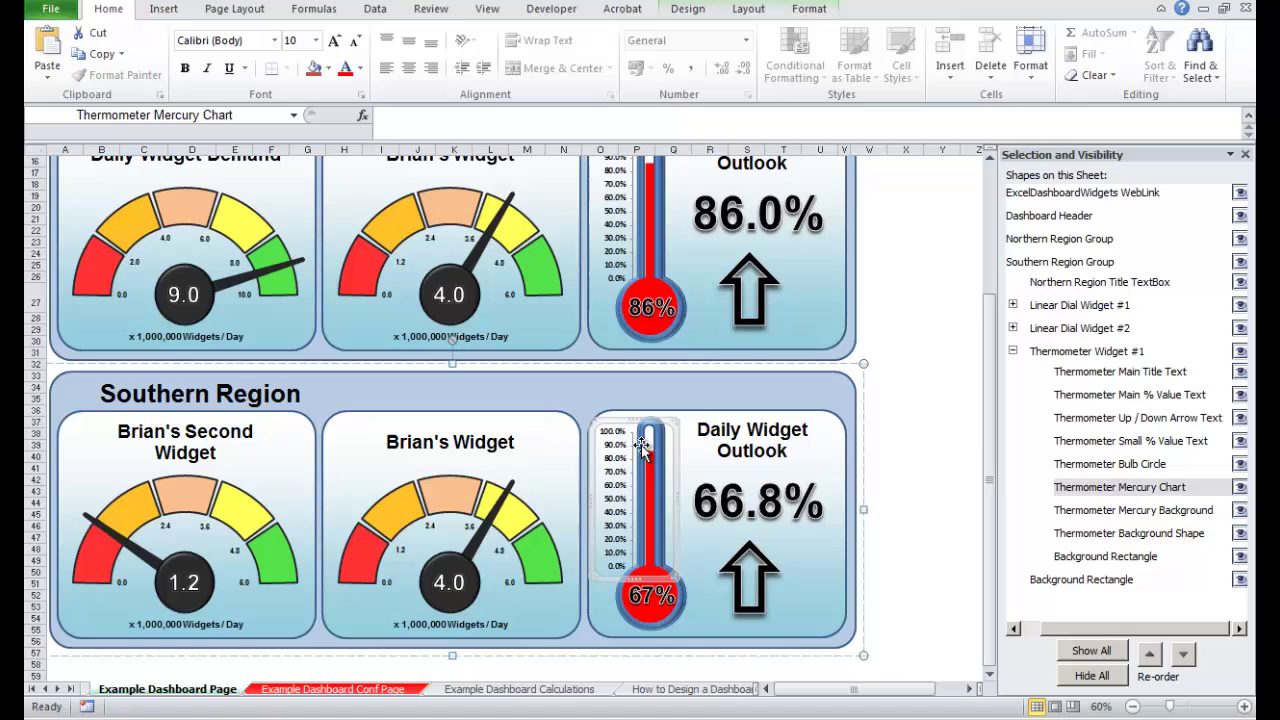
Set the Southern Region mercury chart's data range to the 2nd thermometer's y value, Example Dashboard Calculations cell X21
{"action": "left_click", "coordinate": [688, 14]}
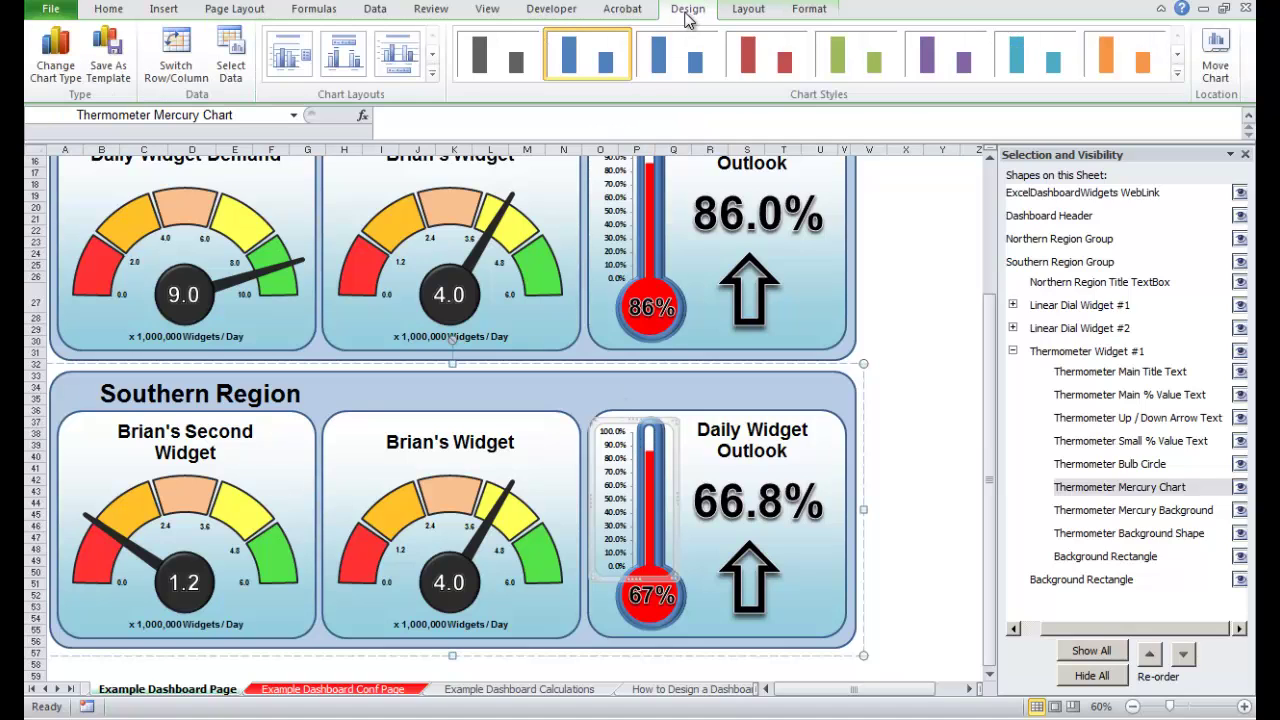
{"action": "left_click", "coordinate": [231, 70]}
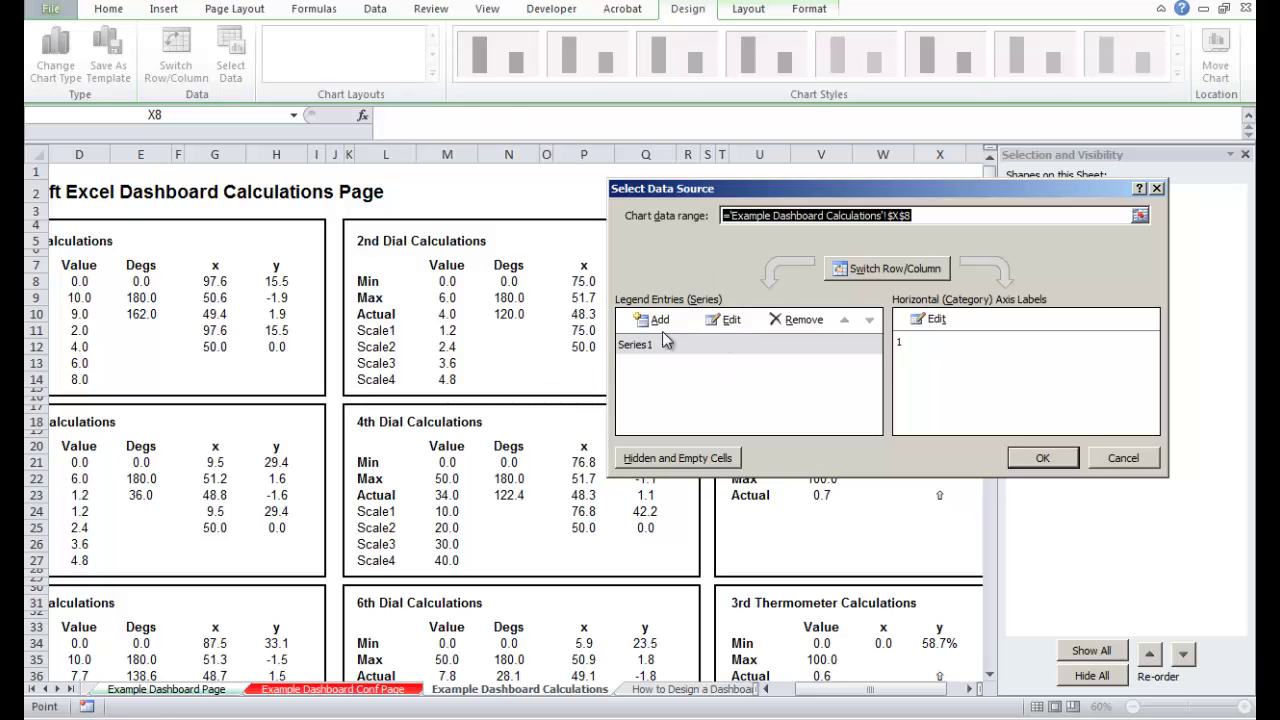
{"action": "left_click_drag", "start_coordinate": [776, 193], "coordinate": [247, 135]}
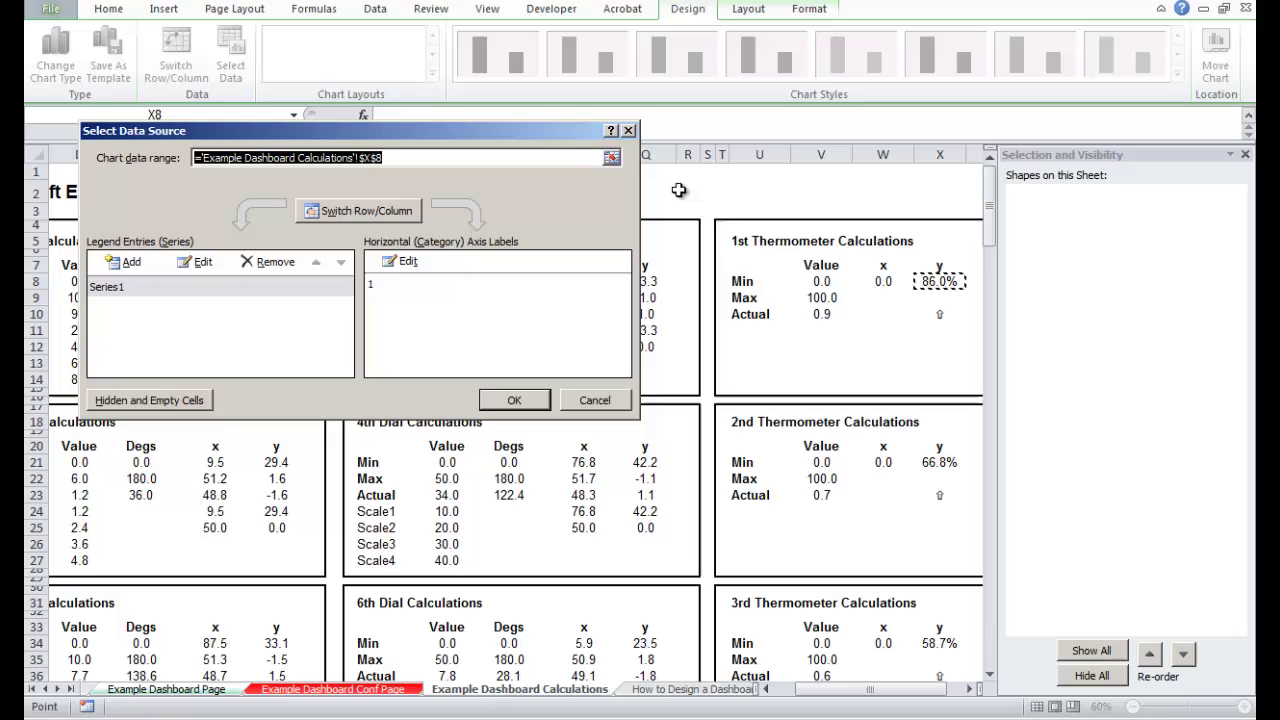
{"action": "left_click", "coordinate": [613, 164]}
{"action": "left_click", "coordinate": [921, 460]}
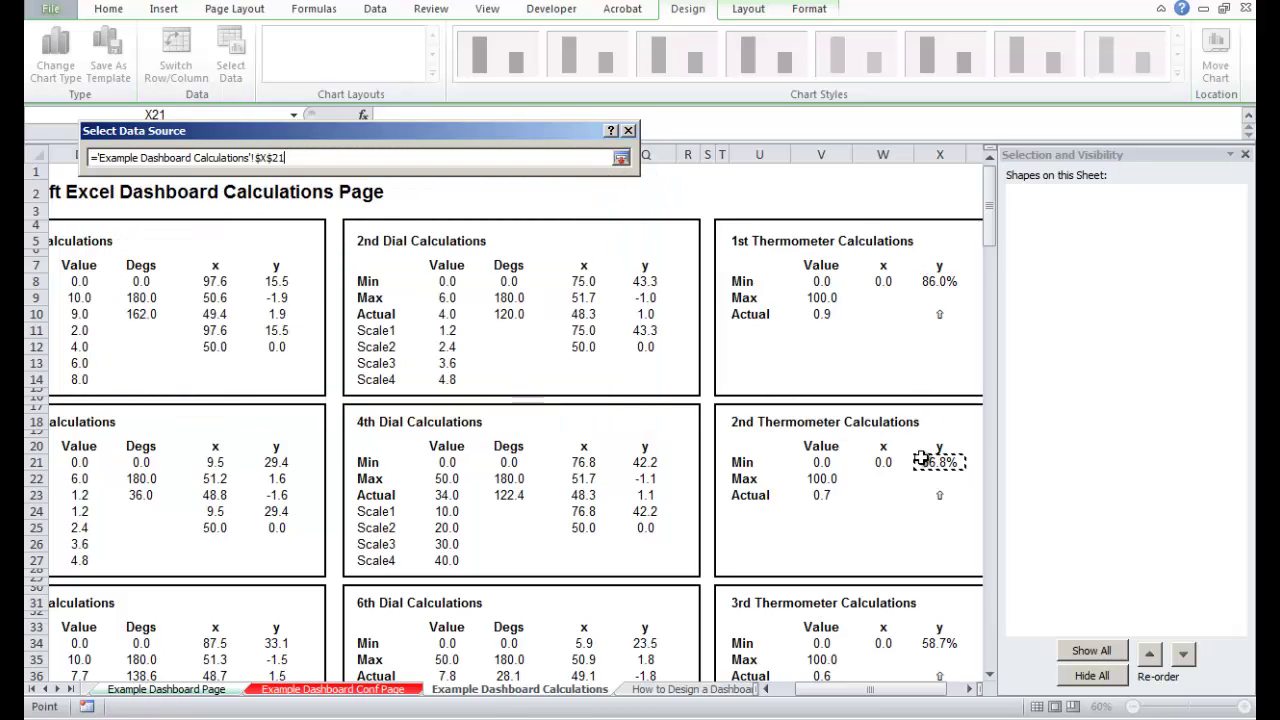
{"action": "left_click", "coordinate": [620, 158]}
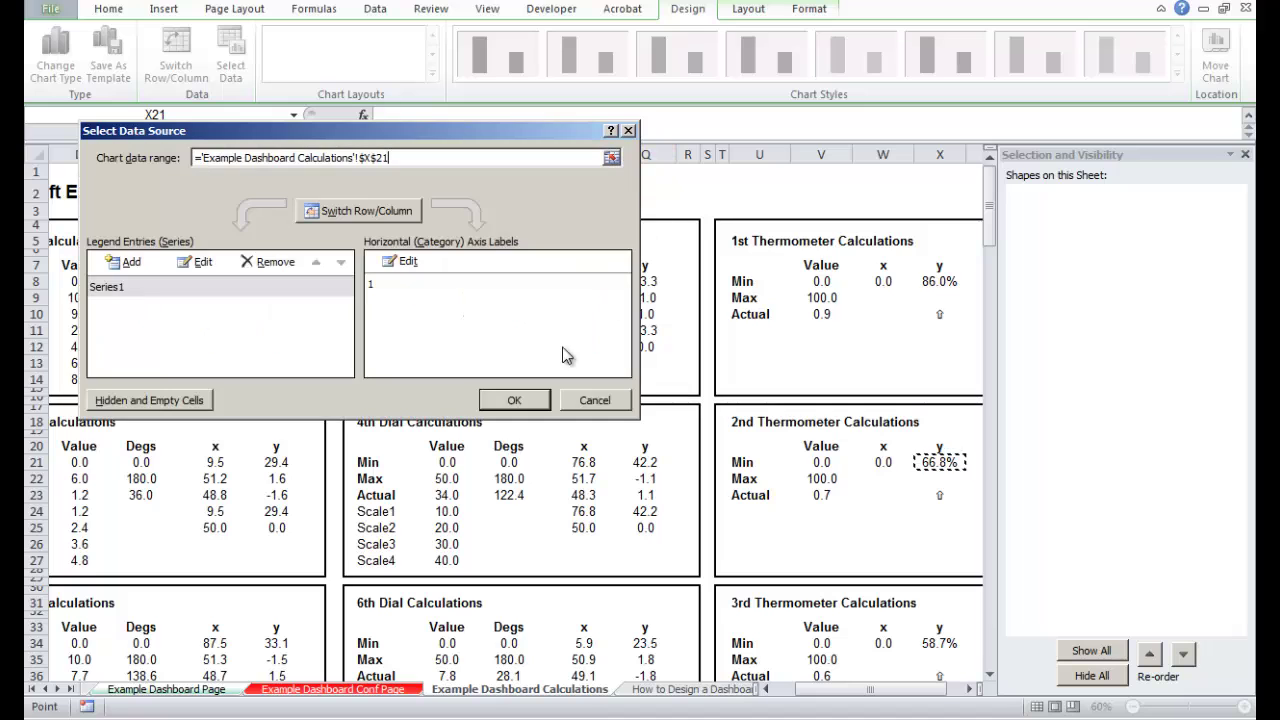
{"action": "left_click", "coordinate": [513, 400]}
{"action": "left_click", "coordinate": [939, 514]}
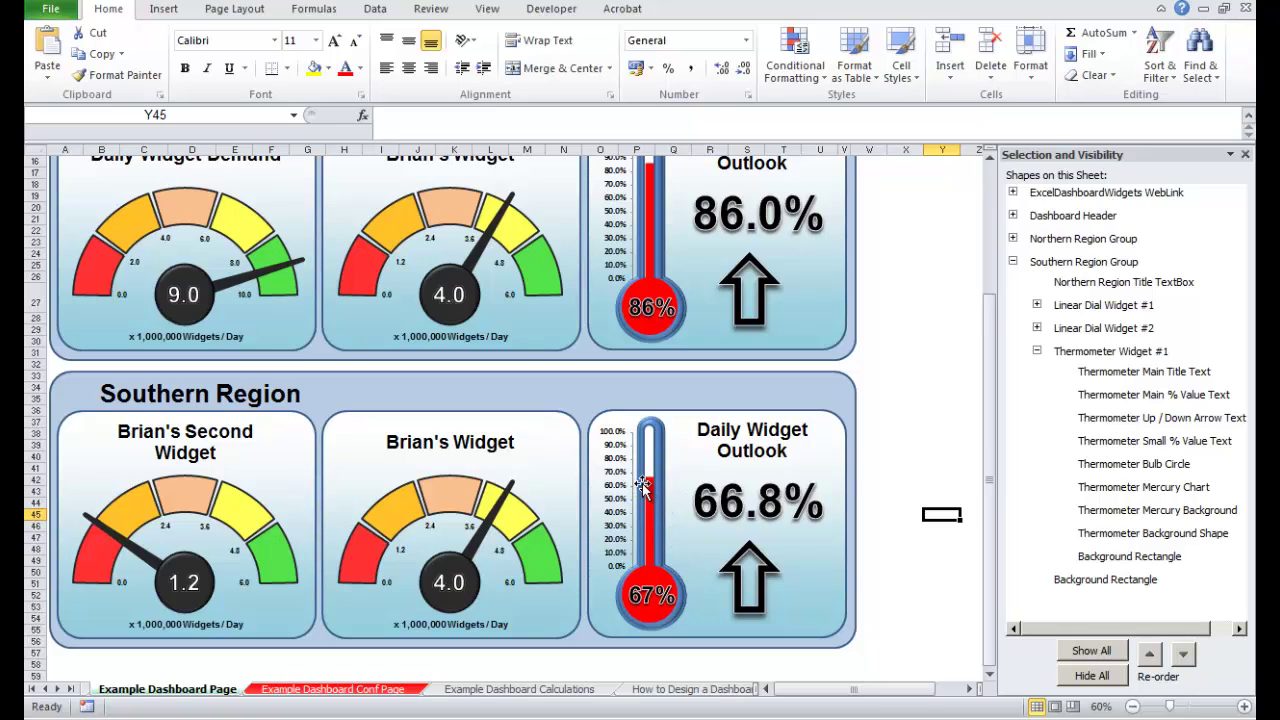
Link the Southern Region thermometer's main title text to configuration page cells O30:P30, and close the list of shapes
{"action": "left_click", "coordinate": [762, 445]}
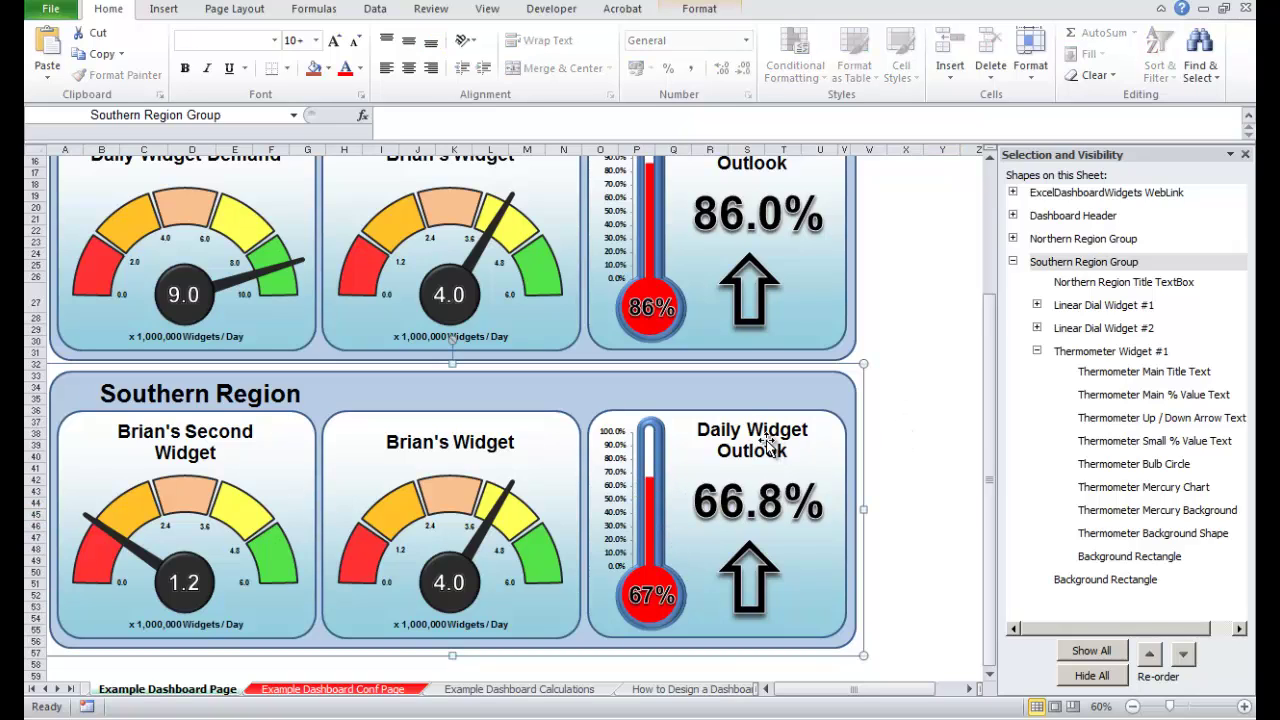
{"action": "left_click", "coordinate": [758, 440]}
{"action": "left_click_drag", "start_coordinate": [620, 115], "coordinate": [381, 112]}
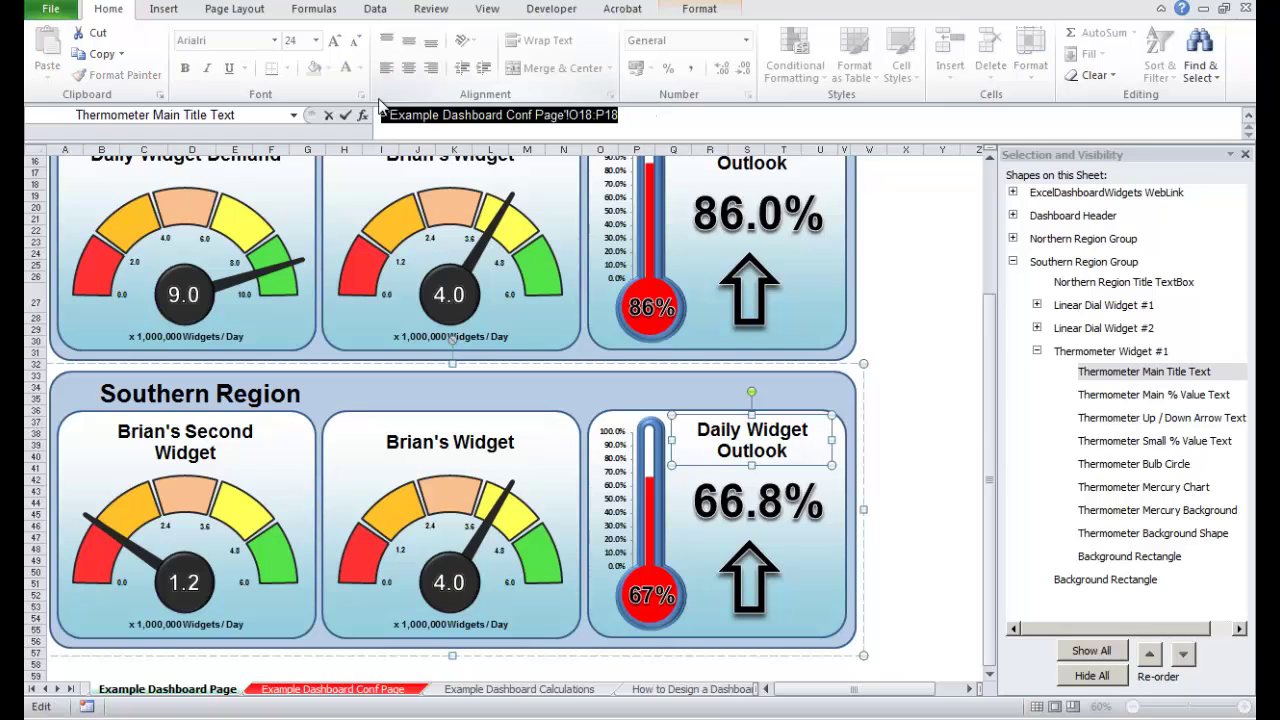
{"action": "key", "text": "BackSpace"}
{"action": "type", "text": "="}
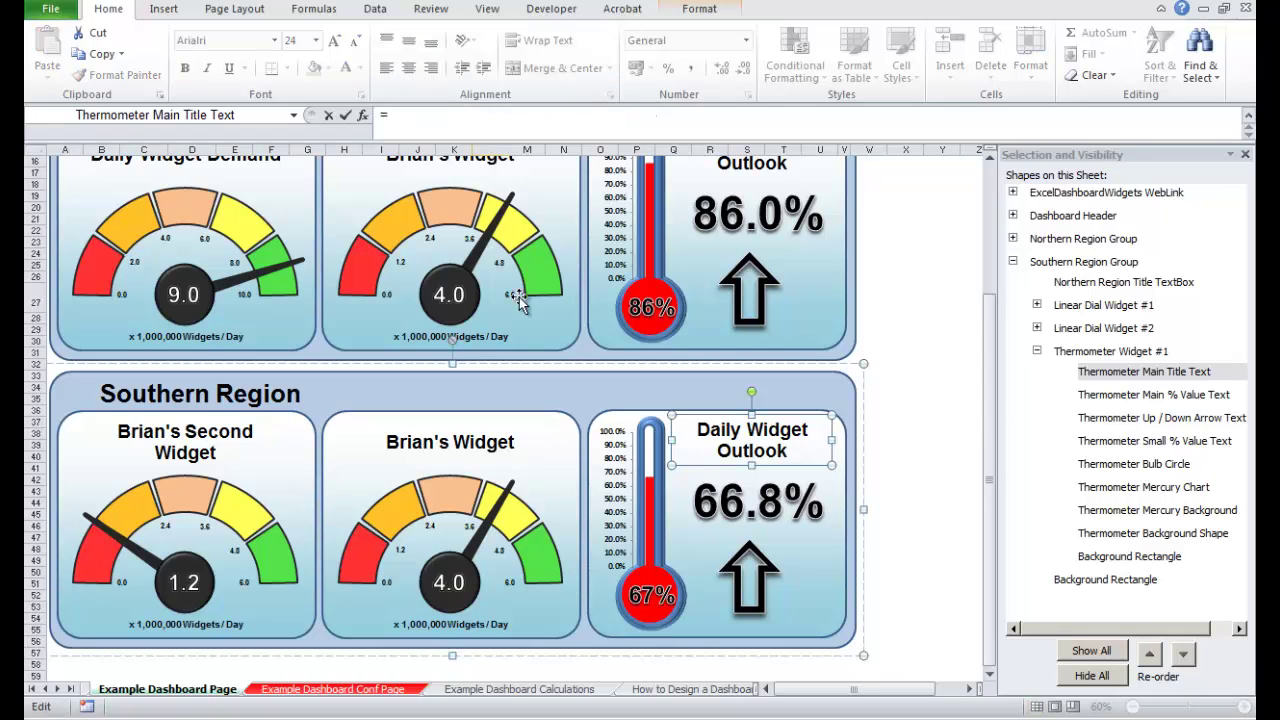
{"action": "left_click", "coordinate": [345, 690]}
{"action": "left_click", "coordinate": [924, 472]}
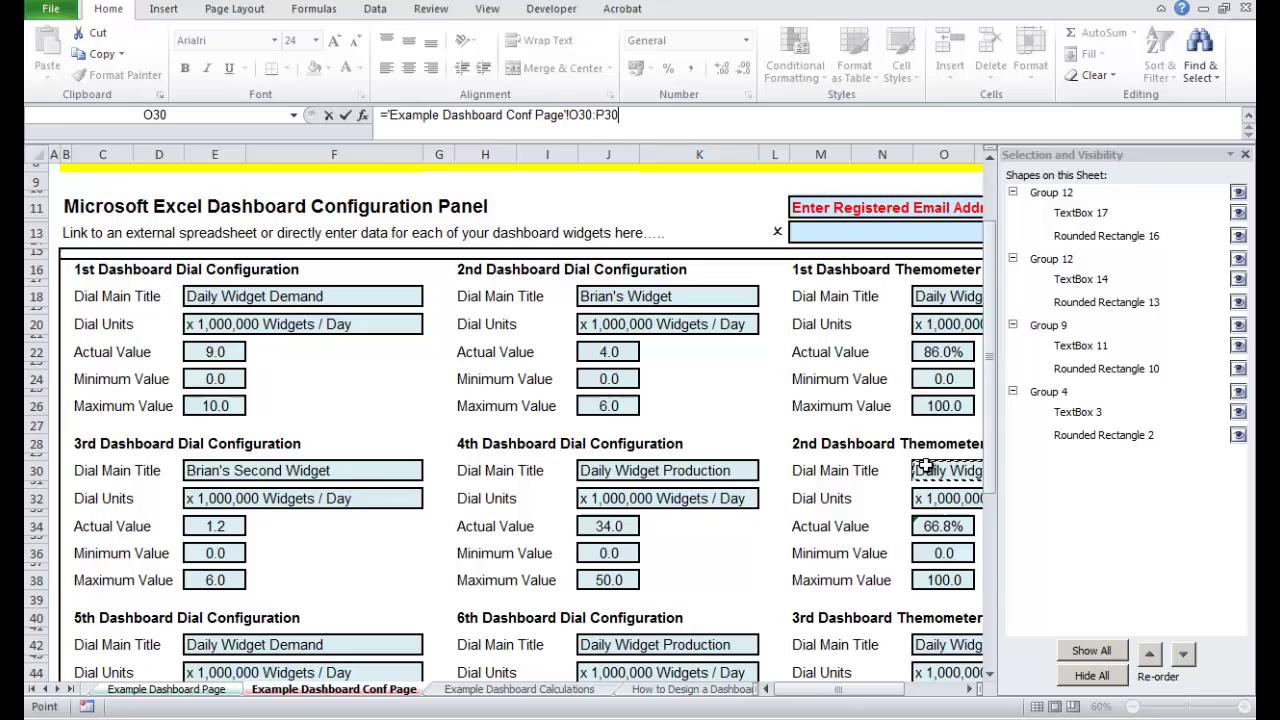
{"action": "key", "text": "Return"}
{"action": "left_click", "coordinate": [926, 466]}
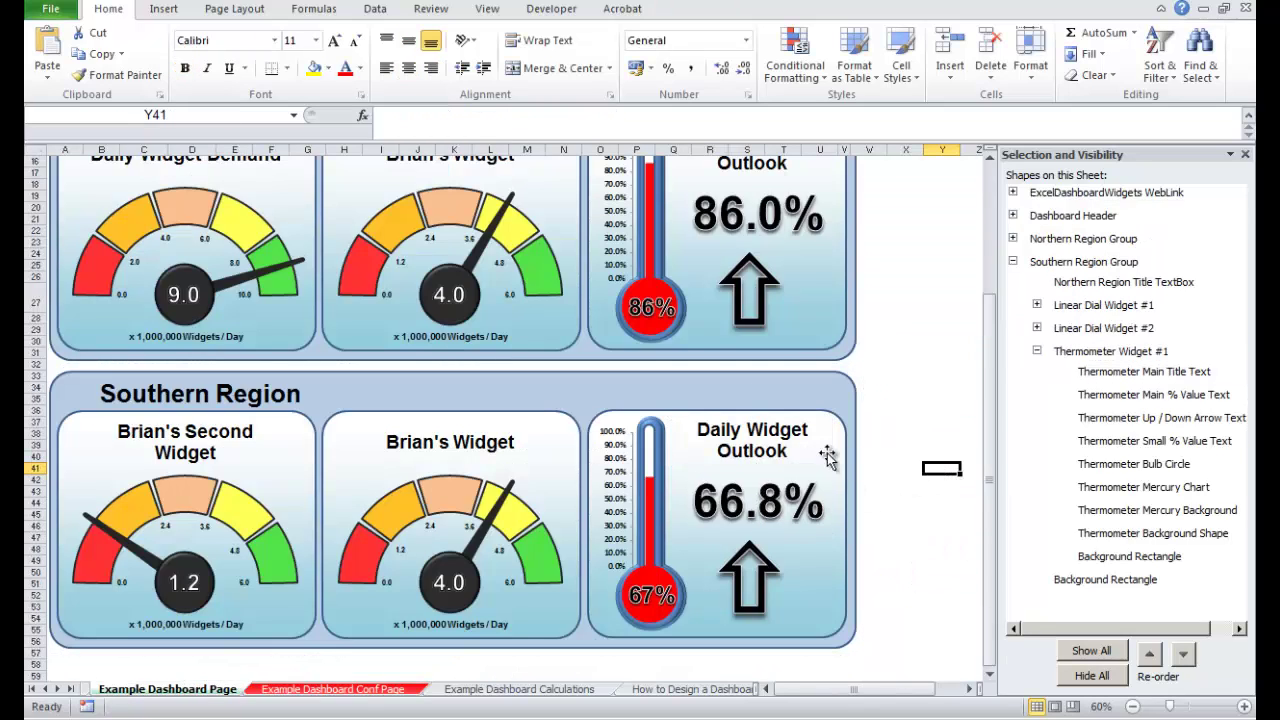
{"action": "left_click", "coordinate": [1245, 154]}
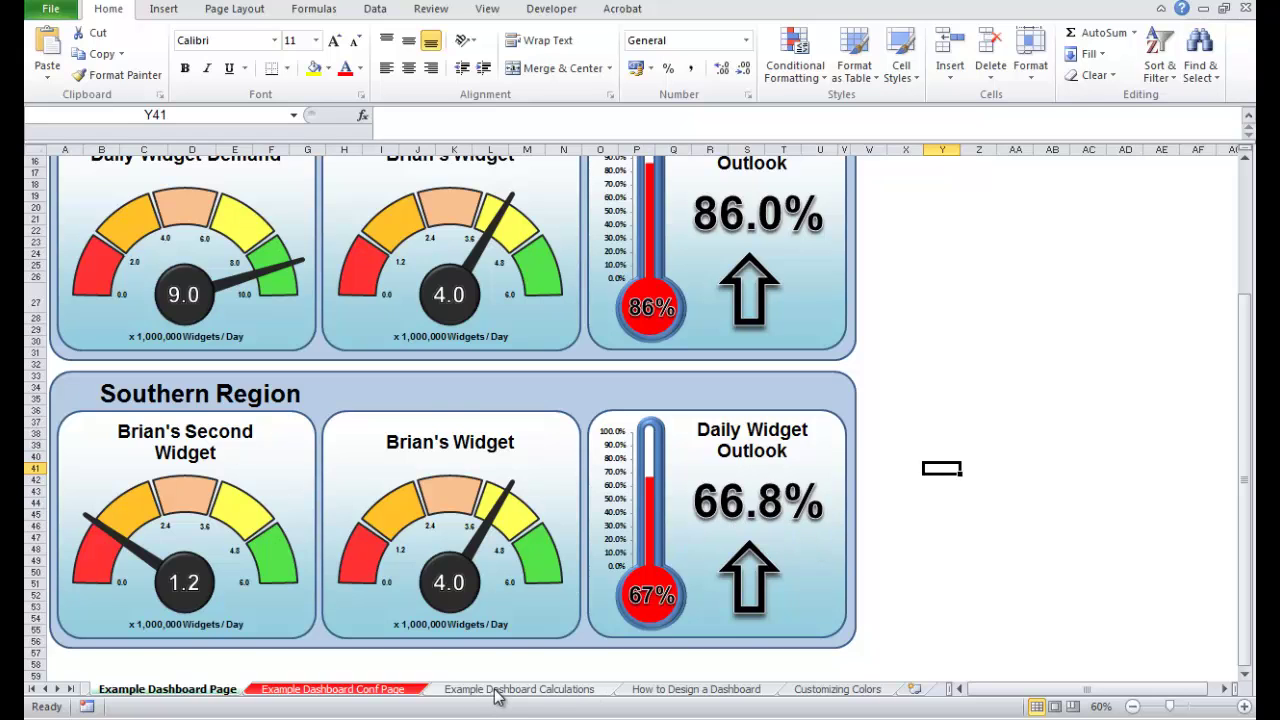
Set the 2nd thermometer's actual value to 10.2% on the configuration page
{"action": "left_click", "coordinate": [382, 695]}
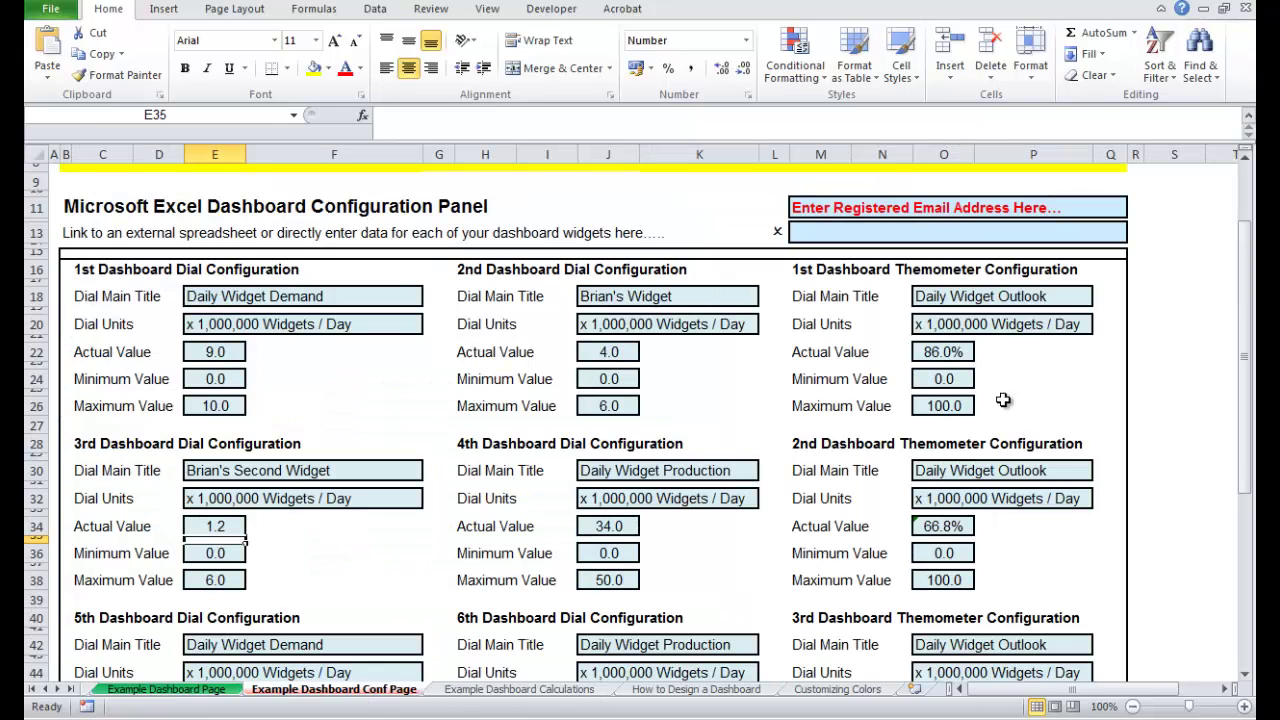
{"action": "left_click", "coordinate": [945, 527]}
{"action": "type", "text": "10.2"}
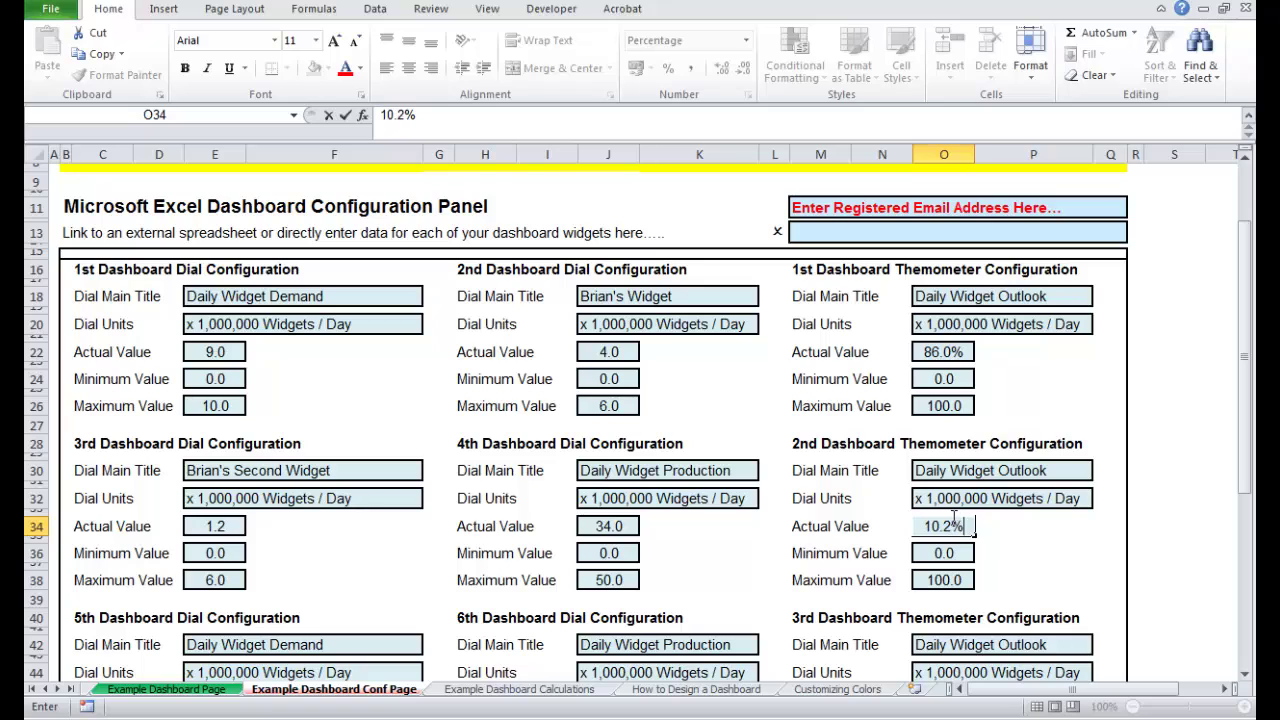
{"action": "key", "text": "Return"}
Retitle the 2nd thermometer with a possessive first name followed by "Thermometer", and check the Southern Region thermometer on the dashboard
{"action": "left_click", "coordinate": [929, 470]}
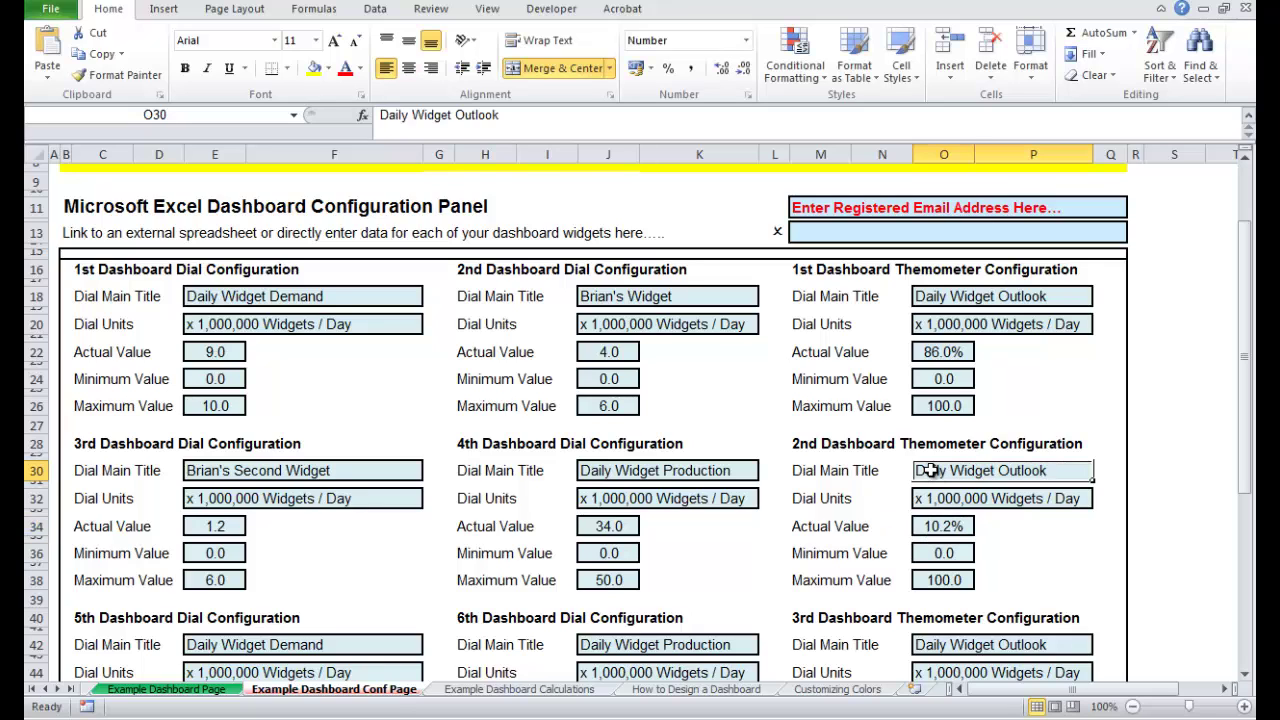
{"action": "type", "text": "Brian's Thermometer"}
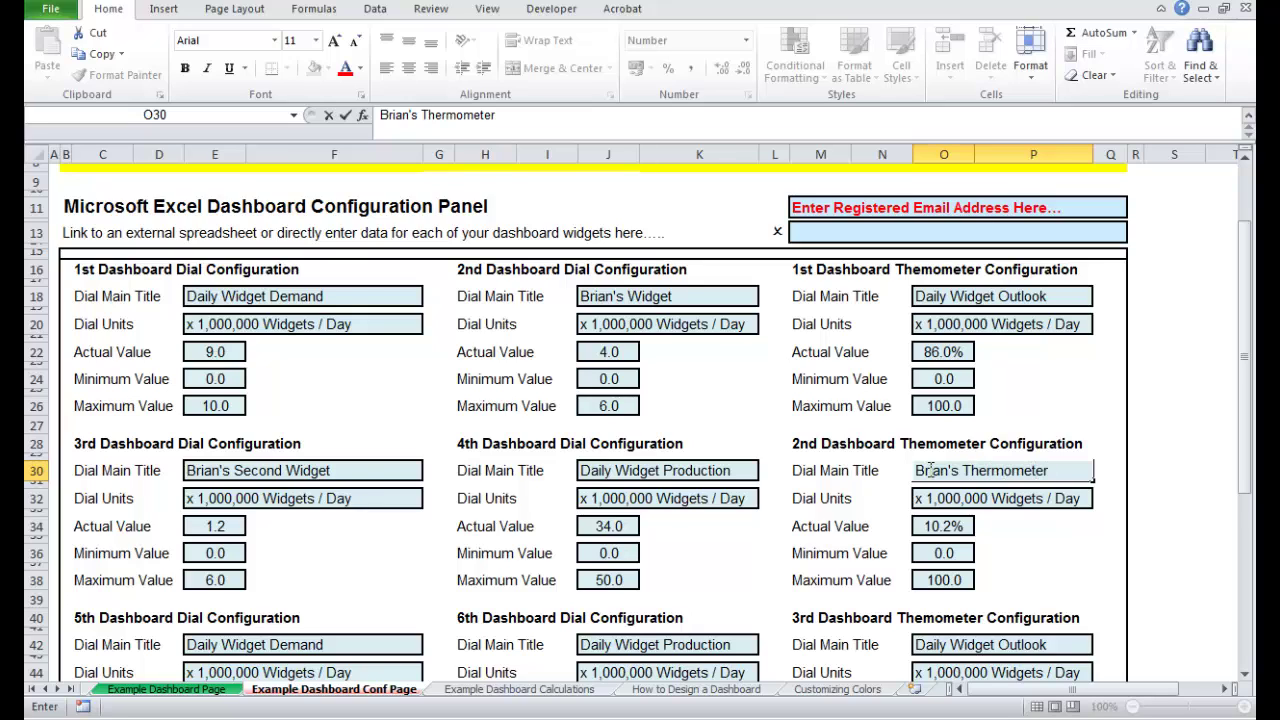
{"action": "key", "text": "Return"}
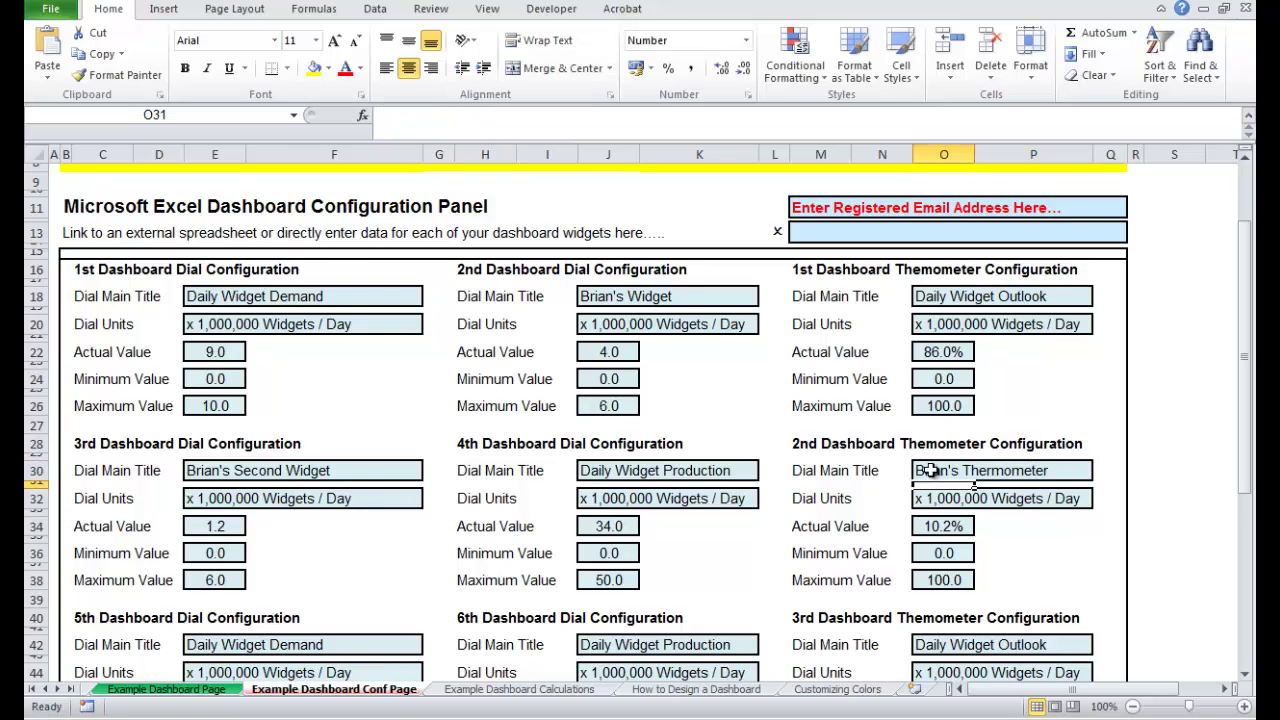
{"action": "left_click", "coordinate": [210, 693]}
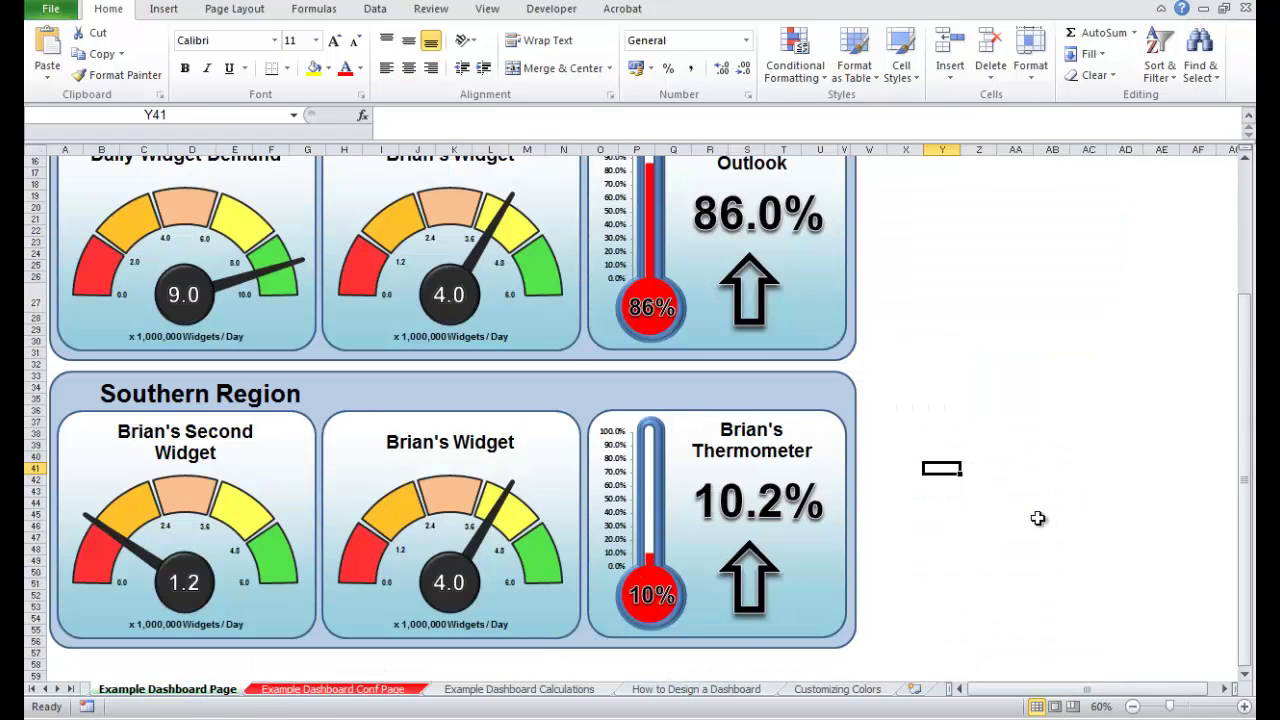
{"action": "left_click", "coordinate": [1020, 538]}
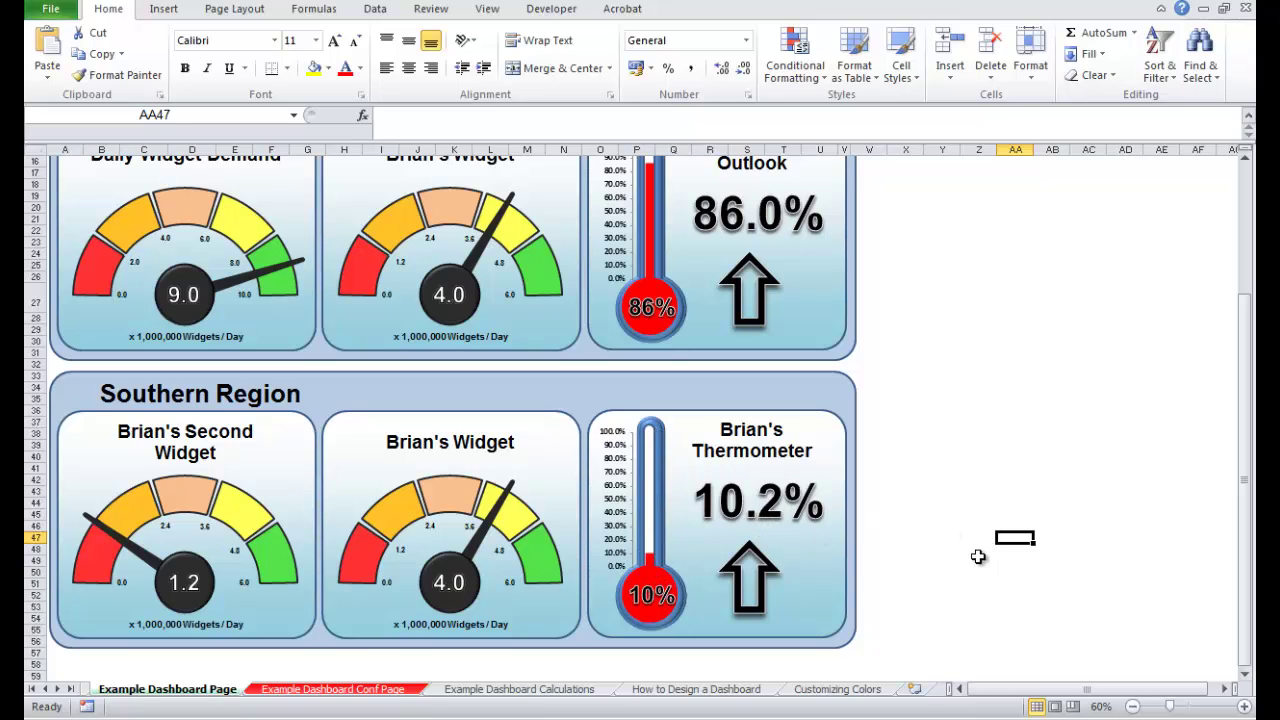
{"action": "left_click", "coordinate": [948, 558]}
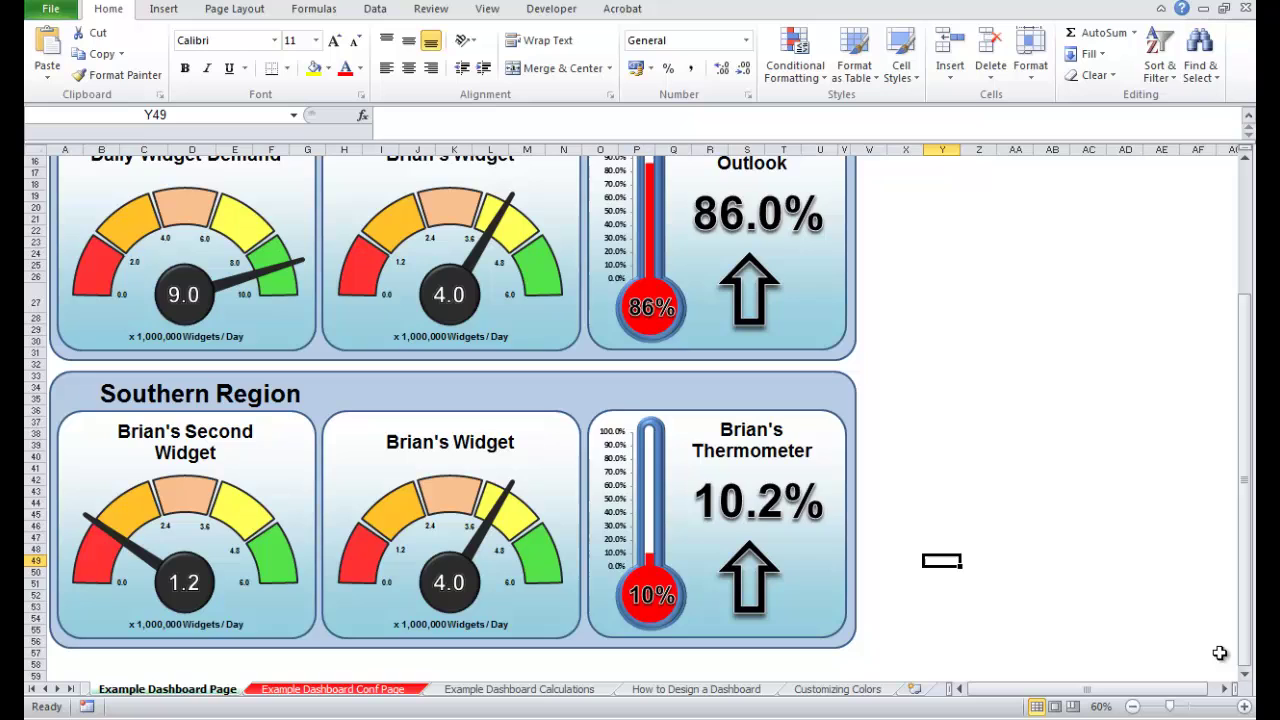
Duplicate the Southern Region group directly below the original, starting around row 58, and check the dashboard's three-region layout
{"action": "left_click", "coordinate": [1245, 676]}
{"action": "left_click", "coordinate": [1245, 676]}
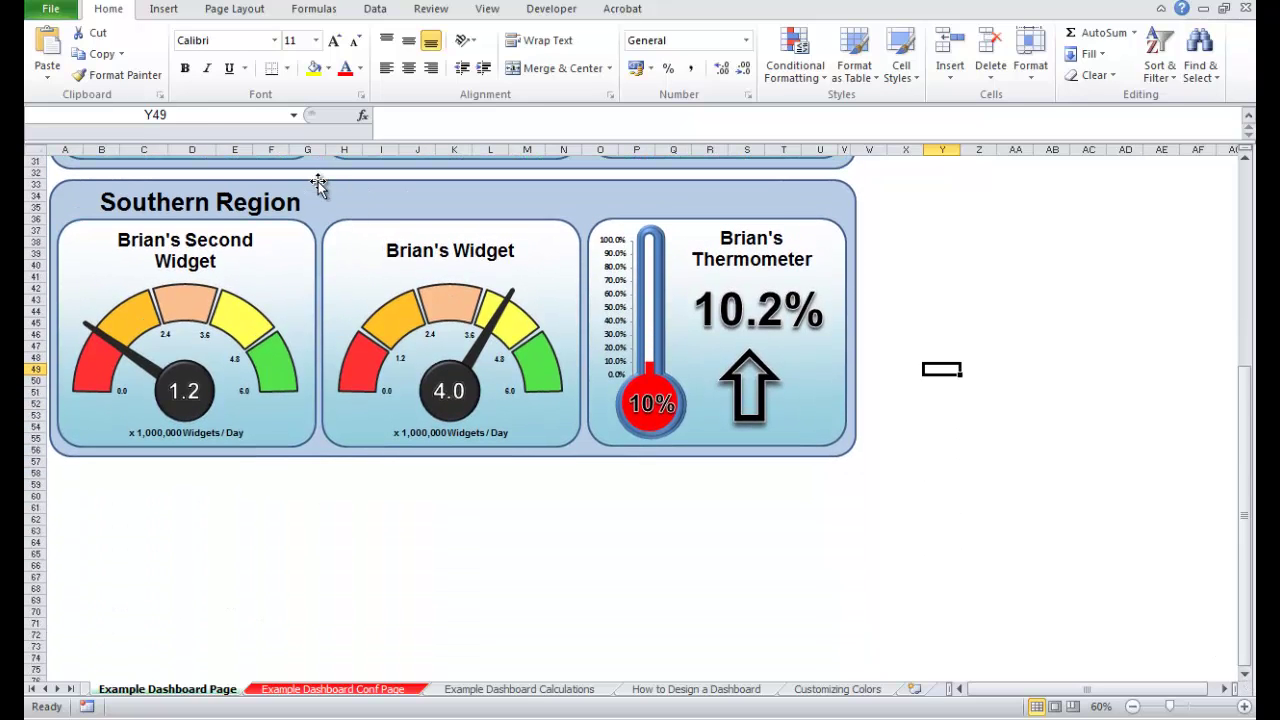
{"action": "left_click", "coordinate": [318, 185]}
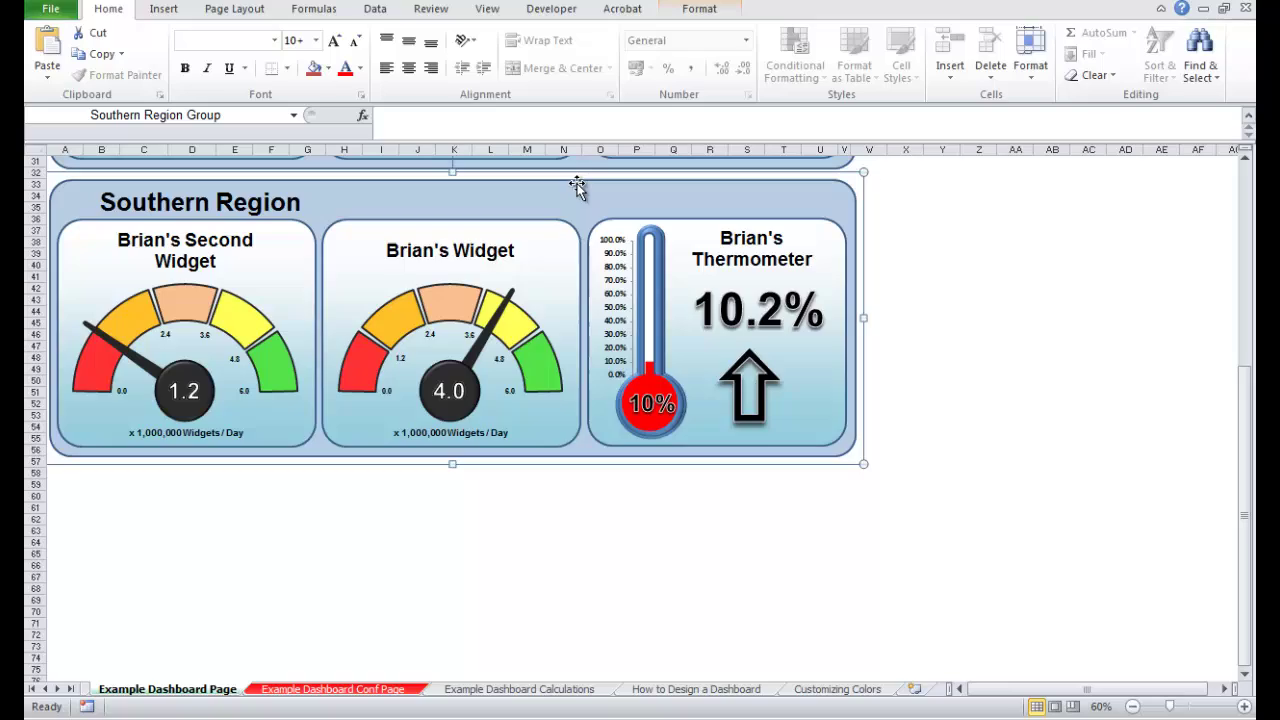
{"action": "left_click_drag", "start_coordinate": [575, 189], "coordinate": [663, 429]}
{"action": "left_click_drag", "start_coordinate": [645, 505], "coordinate": [651, 469]}
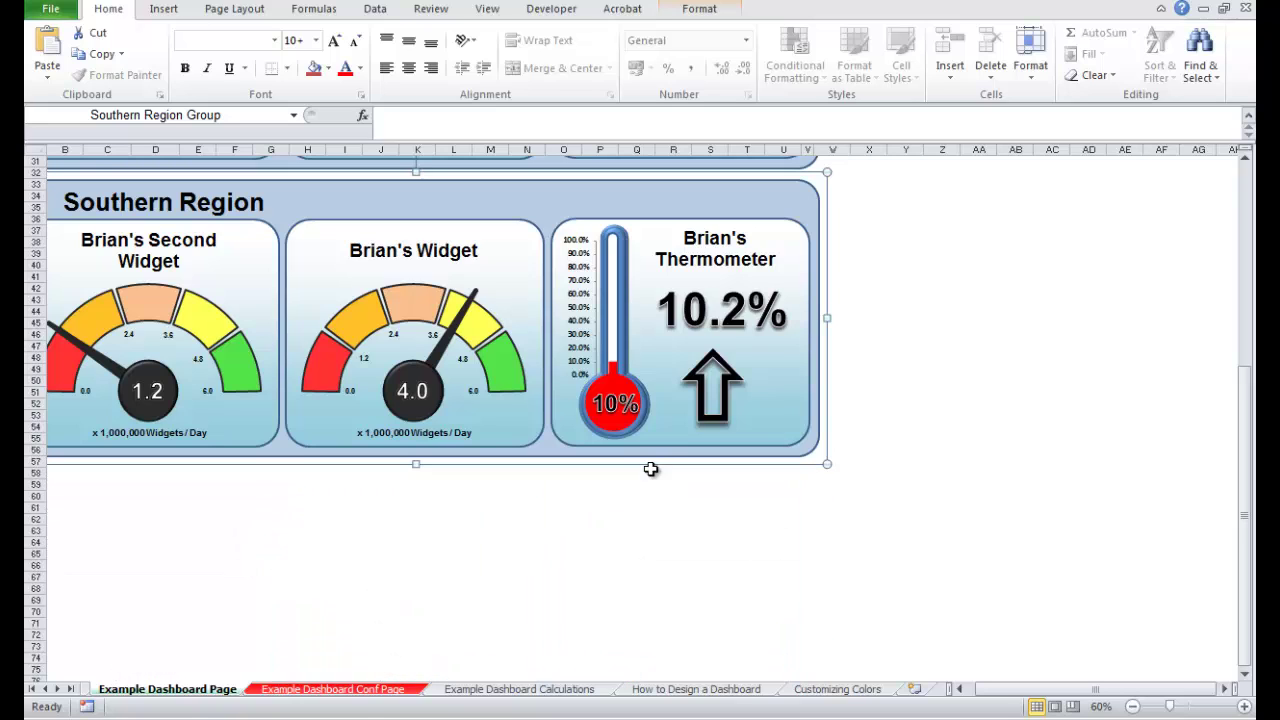
{"action": "left_click", "coordinate": [883, 478]}
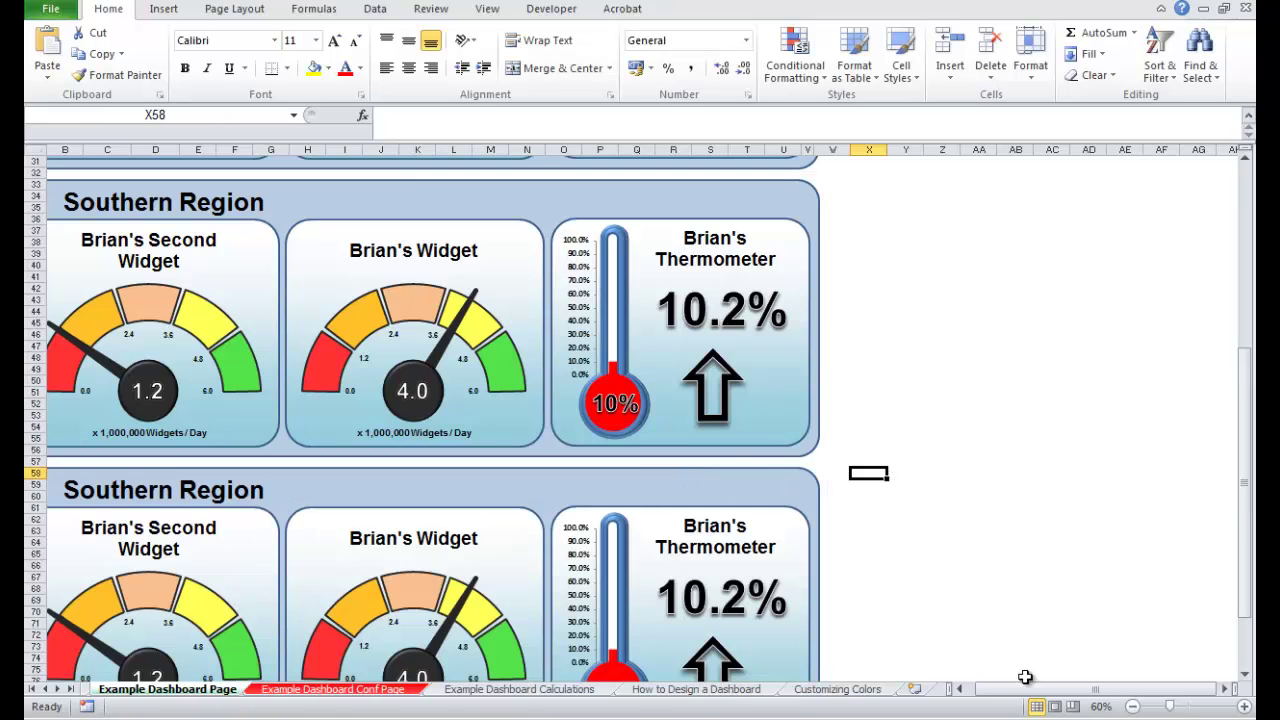
{"action": "left_click", "coordinate": [1132, 706]}
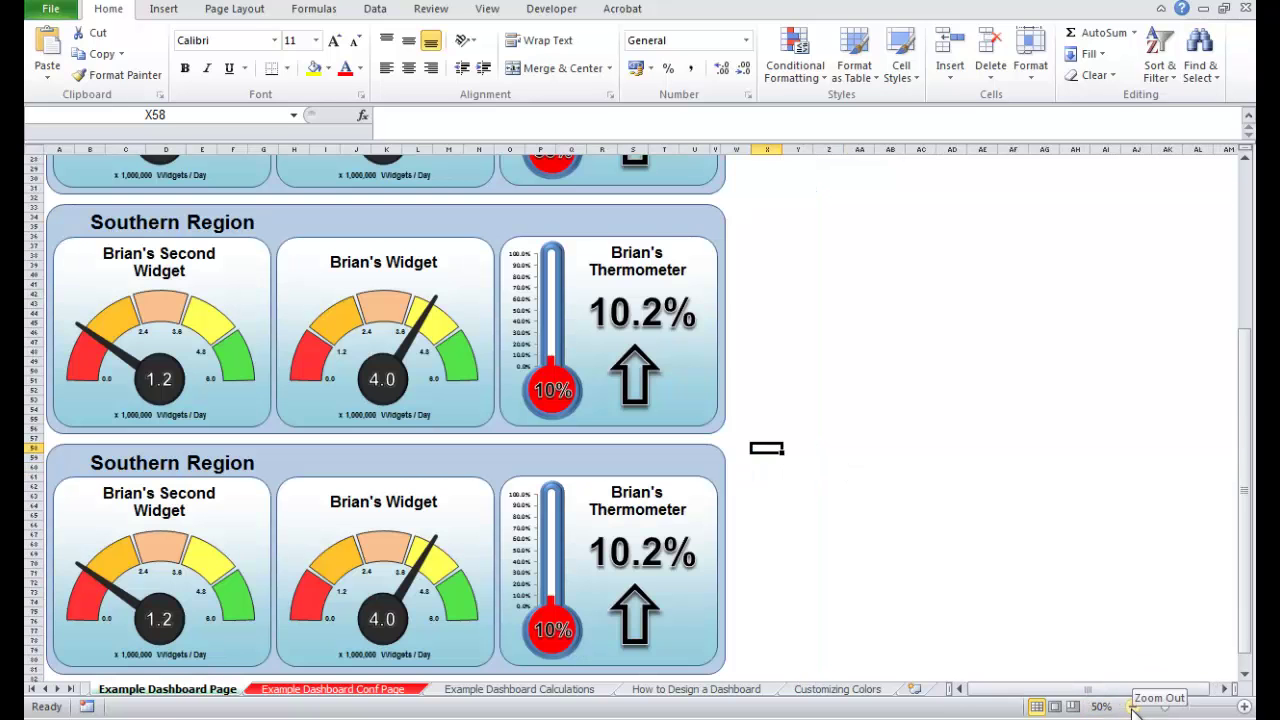
{"action": "left_click", "coordinate": [1132, 706]}
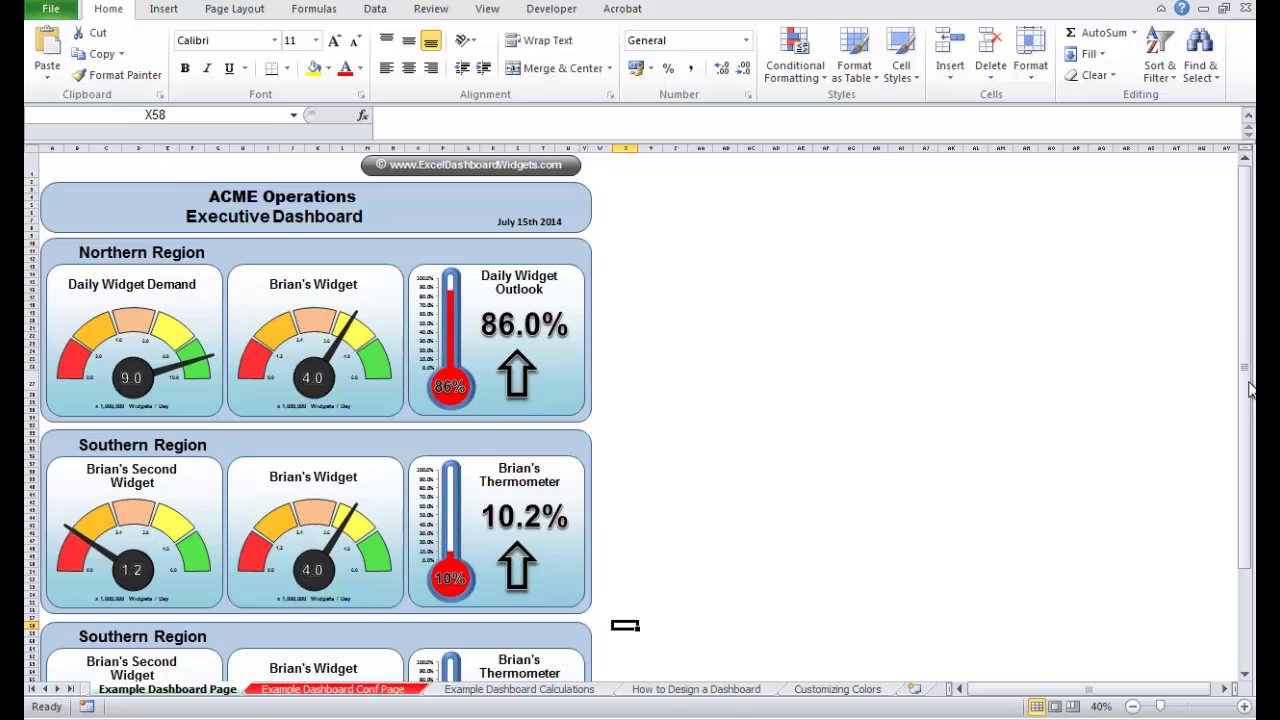
{"action": "left_click_drag", "start_coordinate": [1248, 390], "coordinate": [1248, 490]}
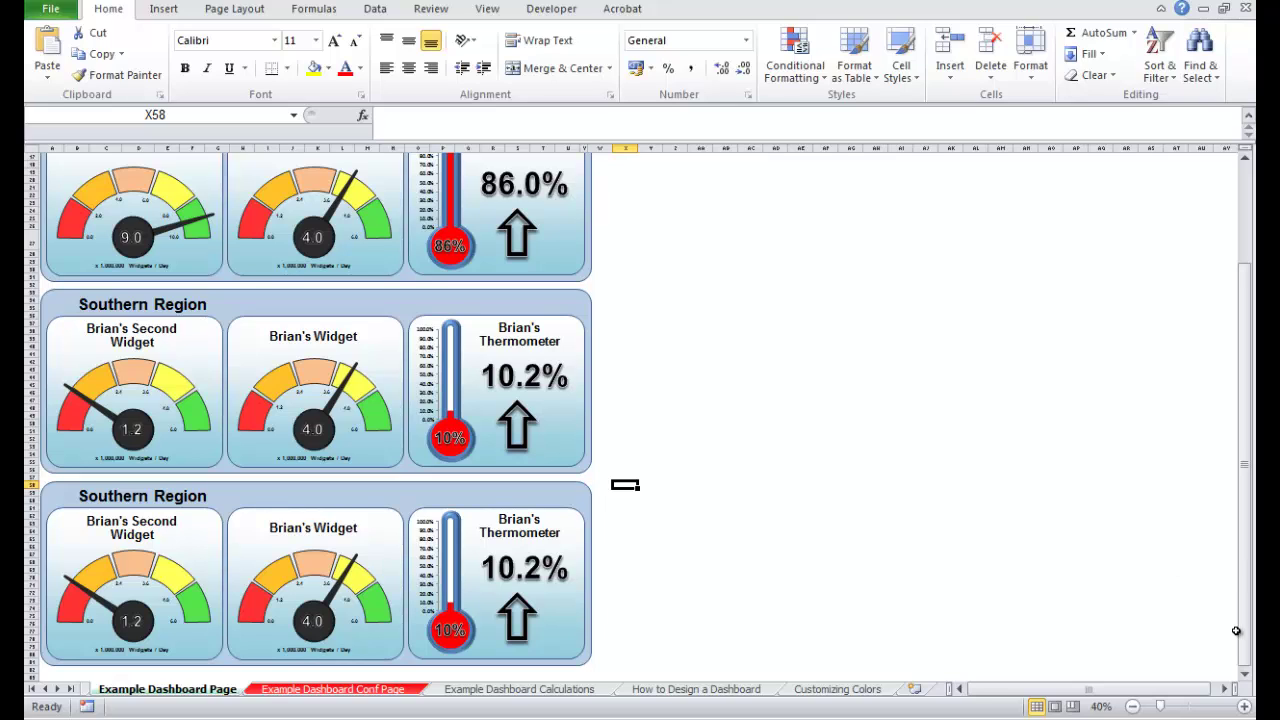
{"action": "left_click", "coordinate": [1245, 706]}
{"action": "left_click", "coordinate": [1245, 706]}
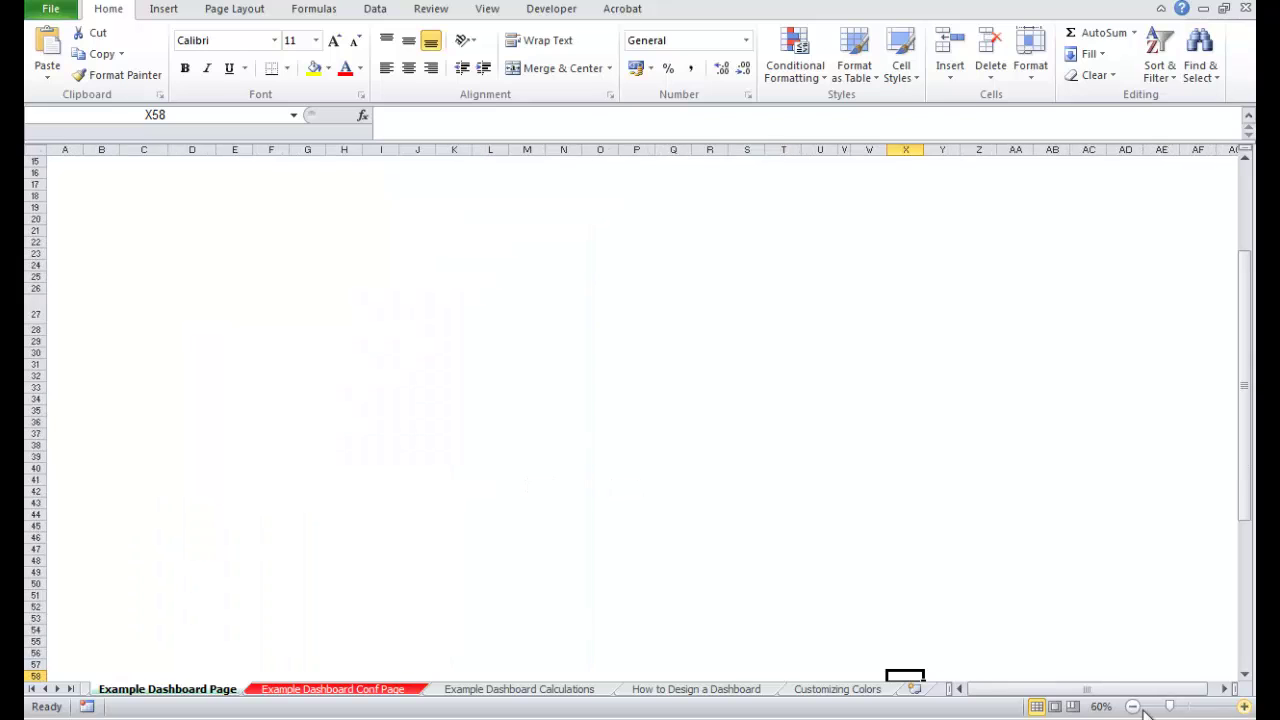